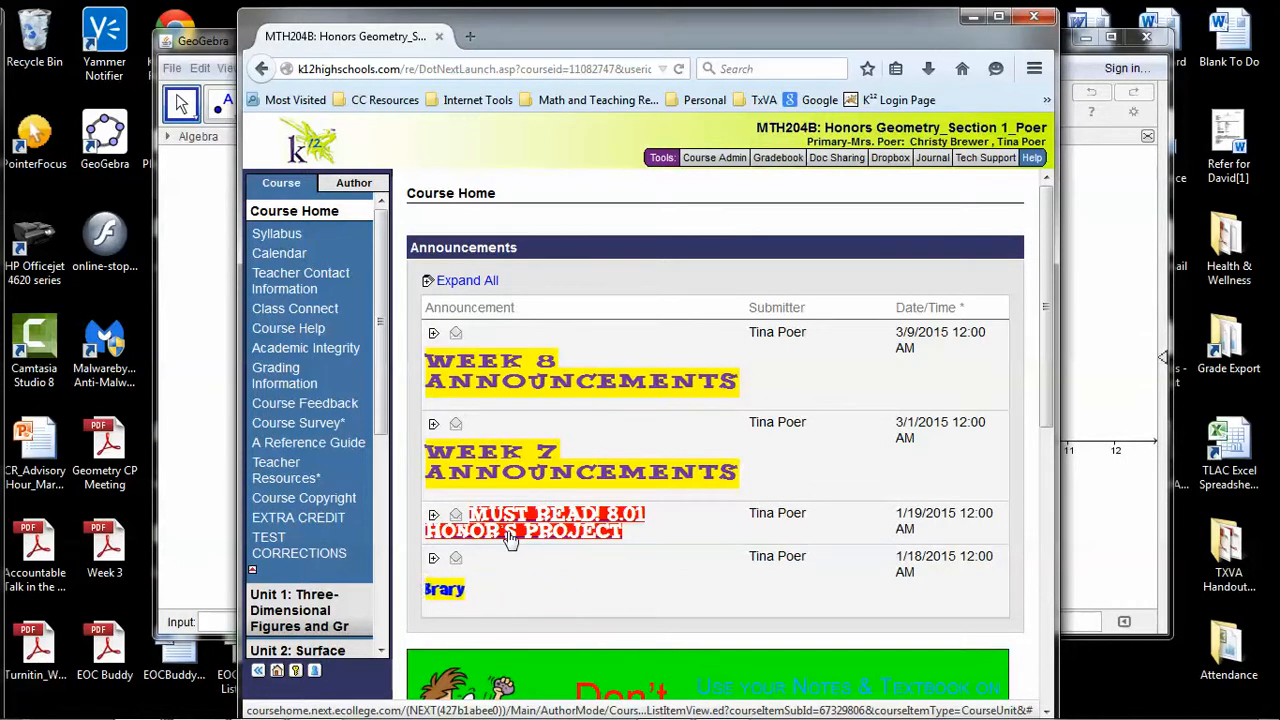
Expand the "MUST READ! 8.01 HONOR'S PROJECT" announcement and read its guidelines for the assignment
{"action": "left_click", "coordinate": [533, 527]}
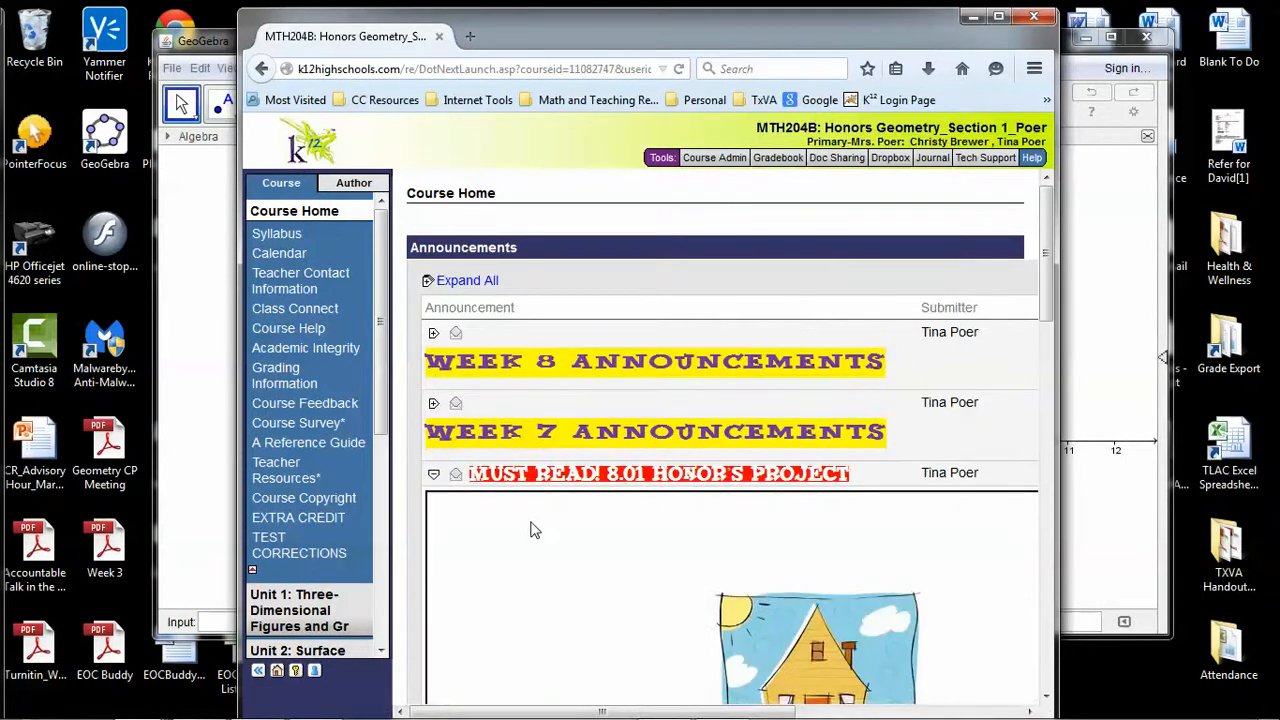
{"action": "scroll", "coordinate": [670, 553], "scroll_direction": "down", "scroll_amount": 1}
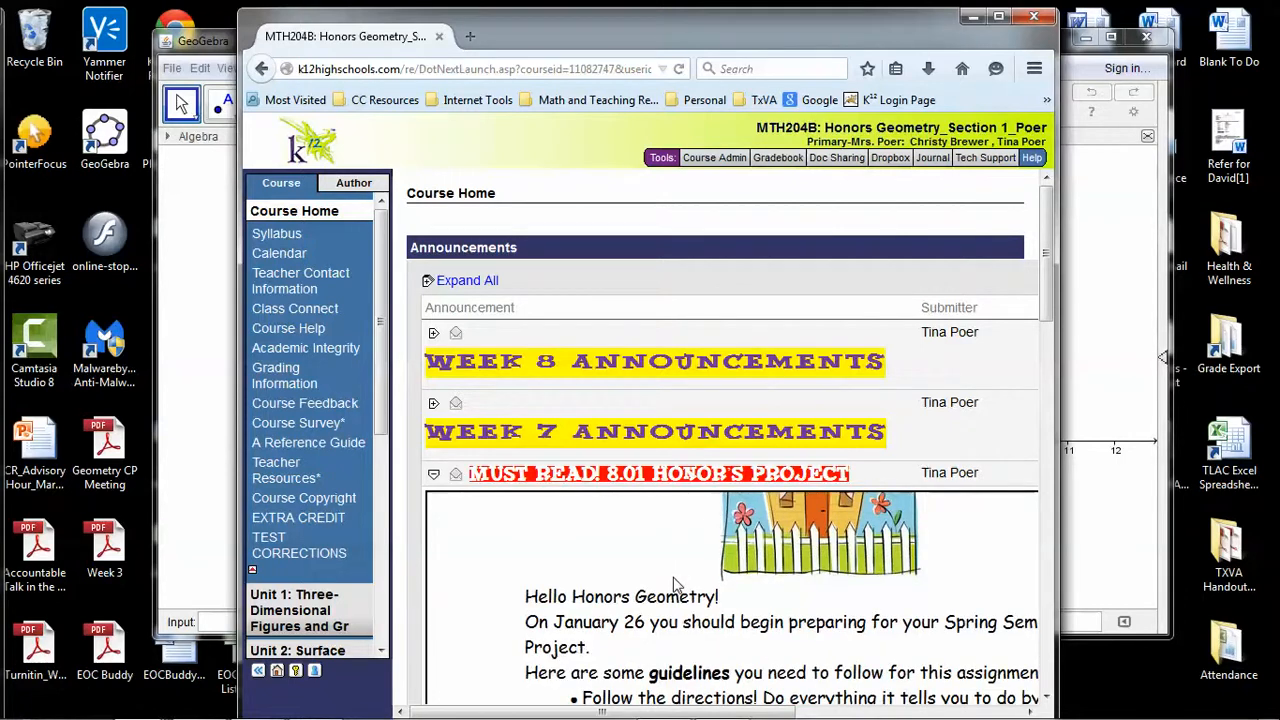
{"action": "scroll", "coordinate": [673, 583], "scroll_direction": "down", "scroll_amount": 2}
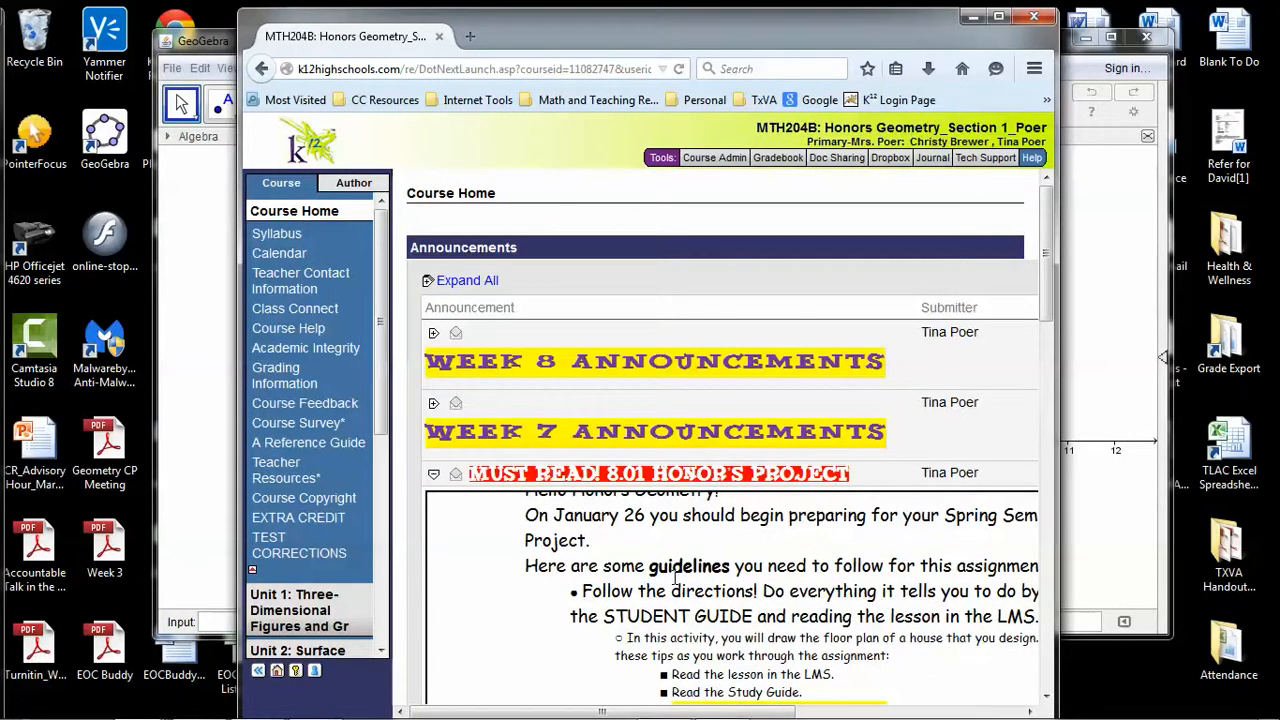
{"action": "scroll", "coordinate": [676, 578], "scroll_direction": "down", "scroll_amount": 2}
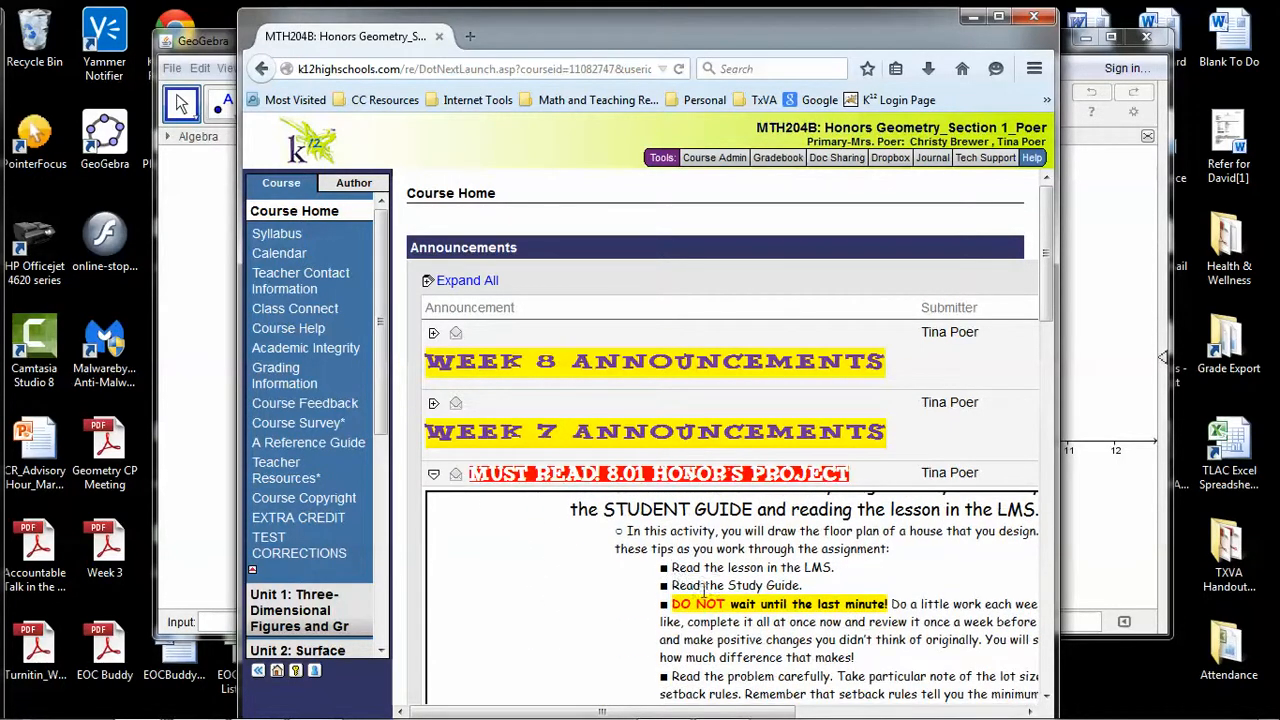
{"action": "scroll", "coordinate": [696, 604], "scroll_direction": "down", "scroll_amount": 4}
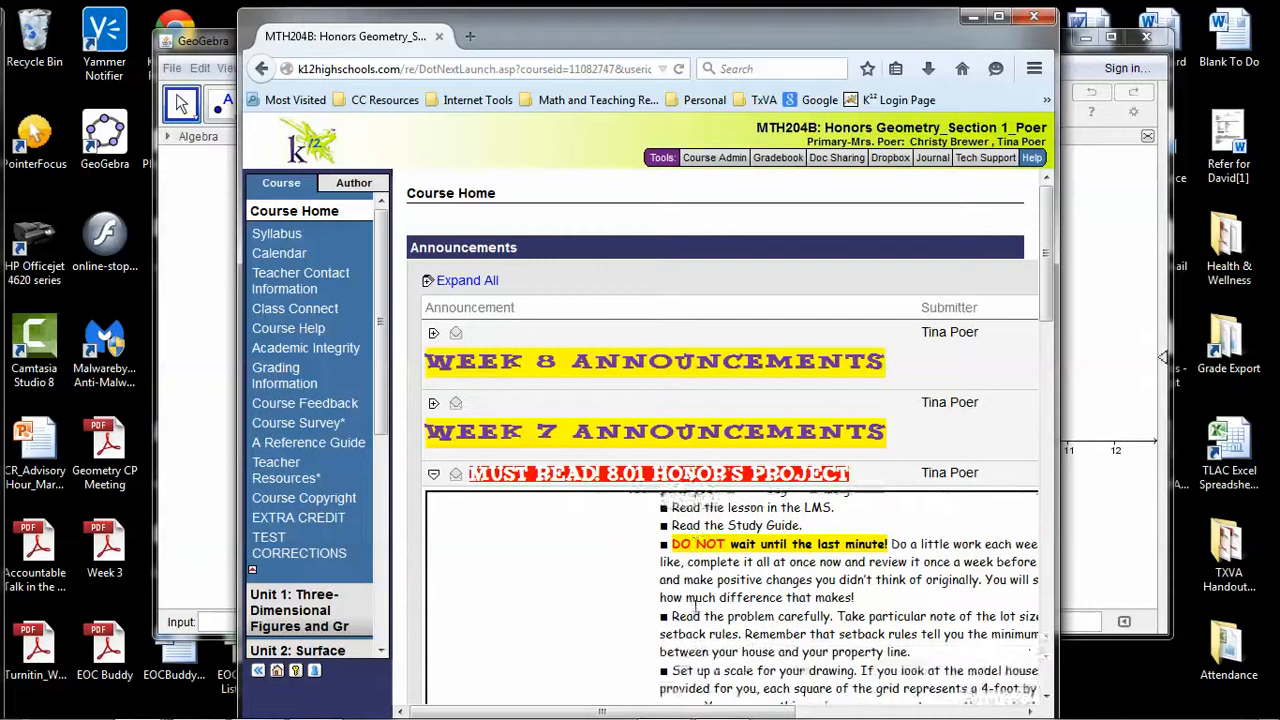
{"action": "scroll", "coordinate": [696, 606], "scroll_direction": "down", "scroll_amount": 4}
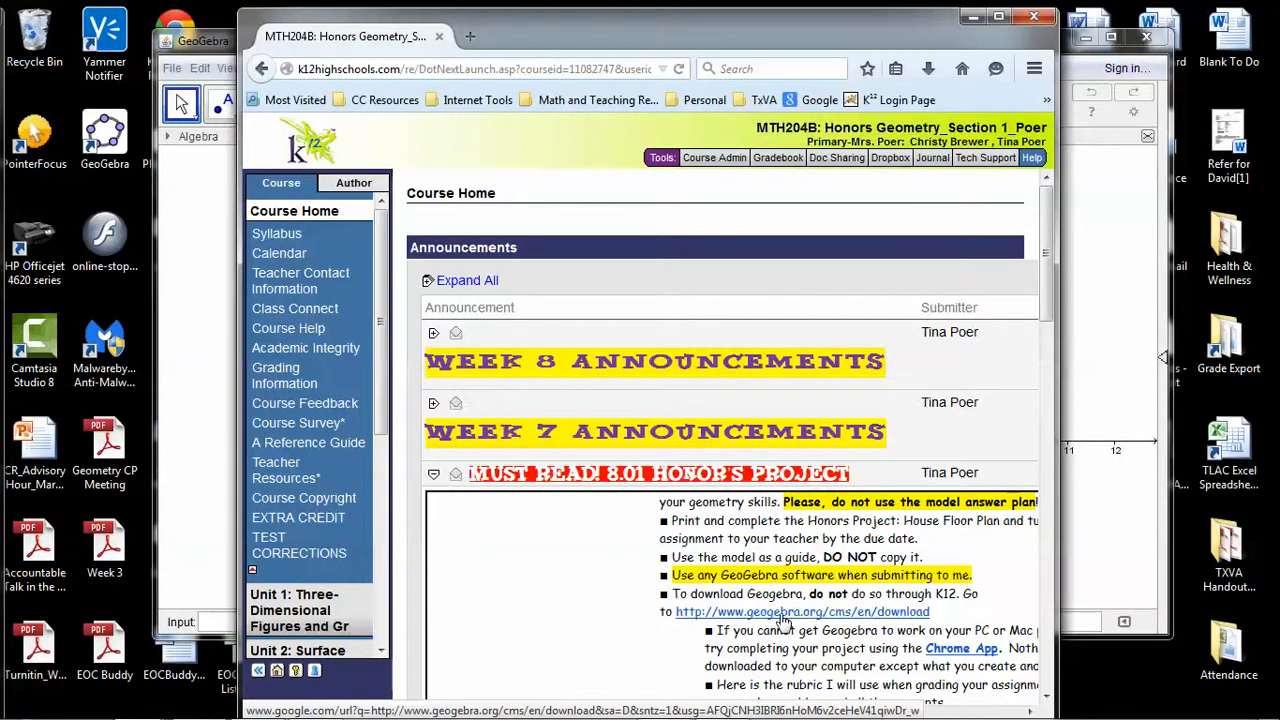
Read the announcement's GeoGebra download instructions and the grading rubric with points and concepts addressed
{"action": "left_click_drag", "start_coordinate": [758, 630], "coordinate": [762, 646]}
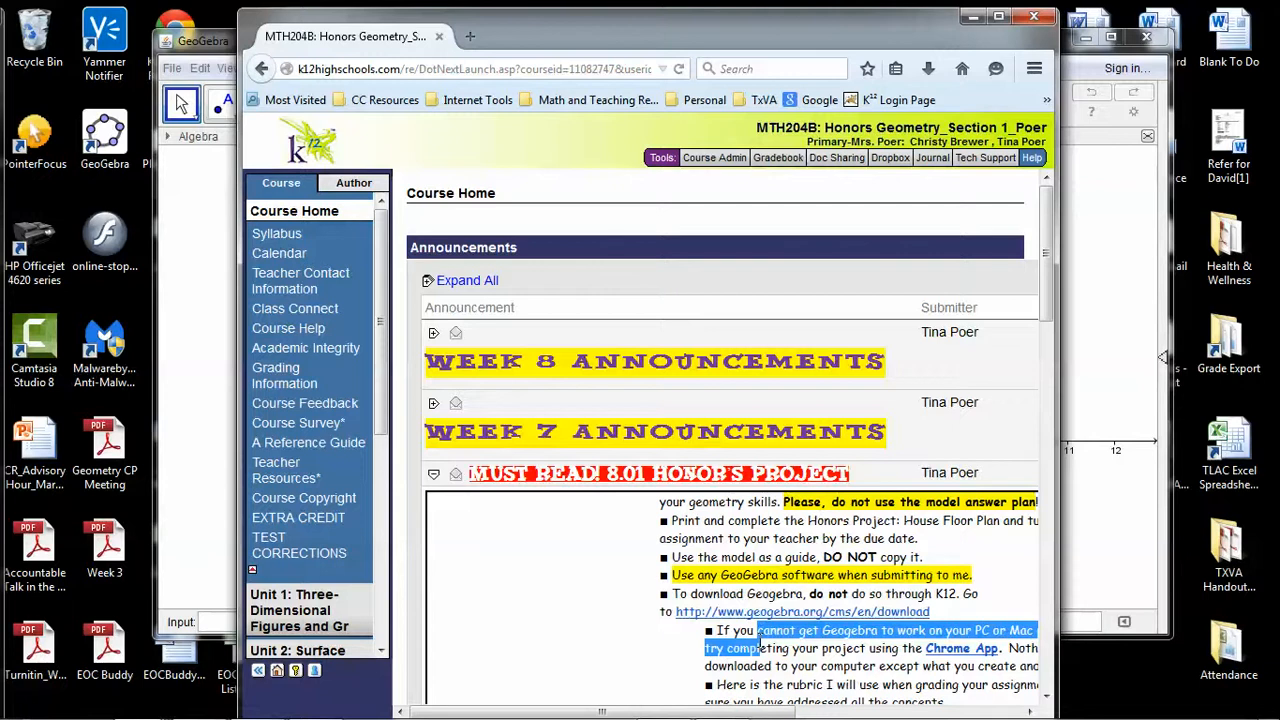
{"action": "scroll", "coordinate": [760, 646], "scroll_direction": "down", "scroll_amount": 1}
{"action": "left_click", "coordinate": [762, 628]}
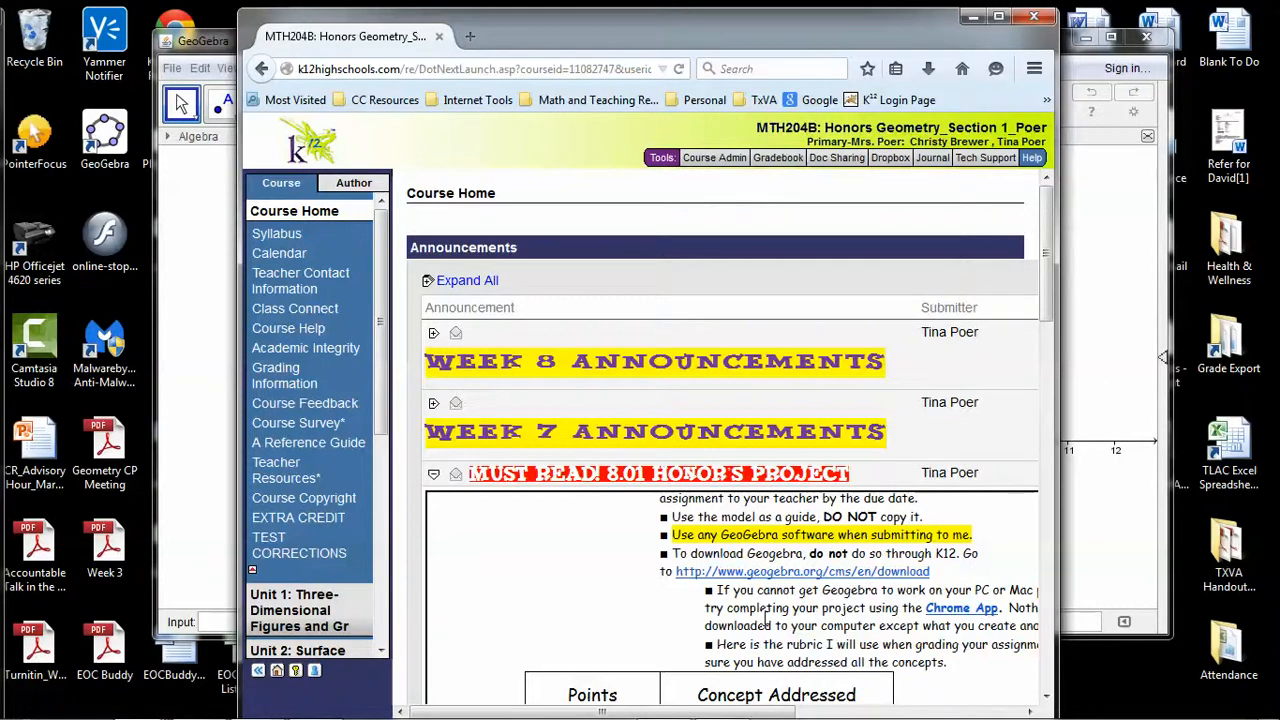
{"action": "scroll", "coordinate": [766, 618], "scroll_direction": "down", "scroll_amount": 3}
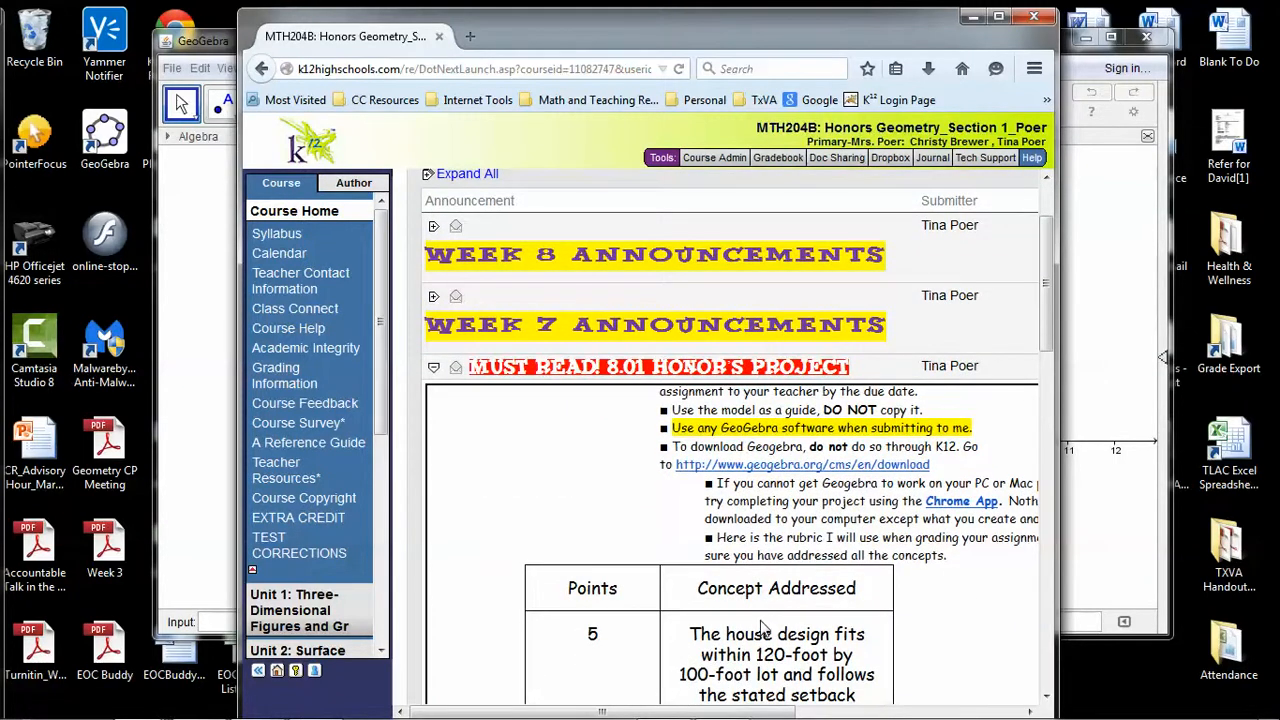
{"action": "scroll", "coordinate": [762, 627], "scroll_direction": "down", "scroll_amount": 5}
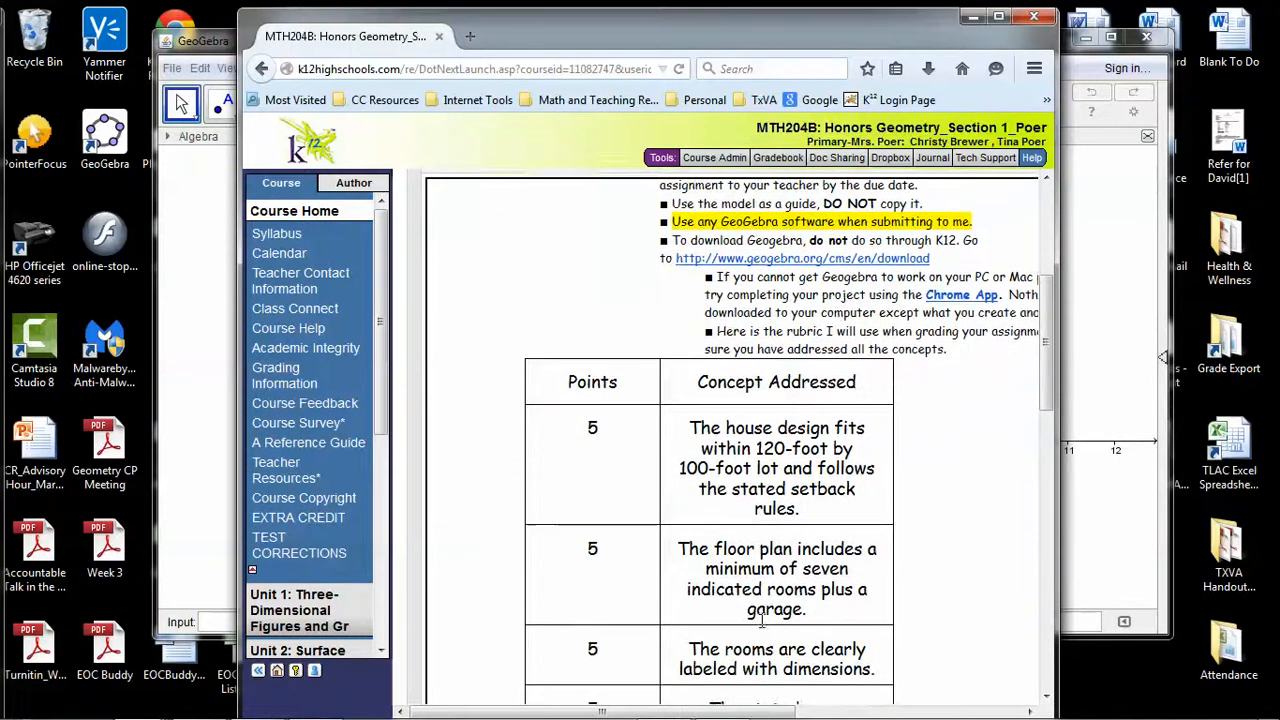
{"action": "scroll", "coordinate": [762, 627], "scroll_direction": "down", "scroll_amount": 3}
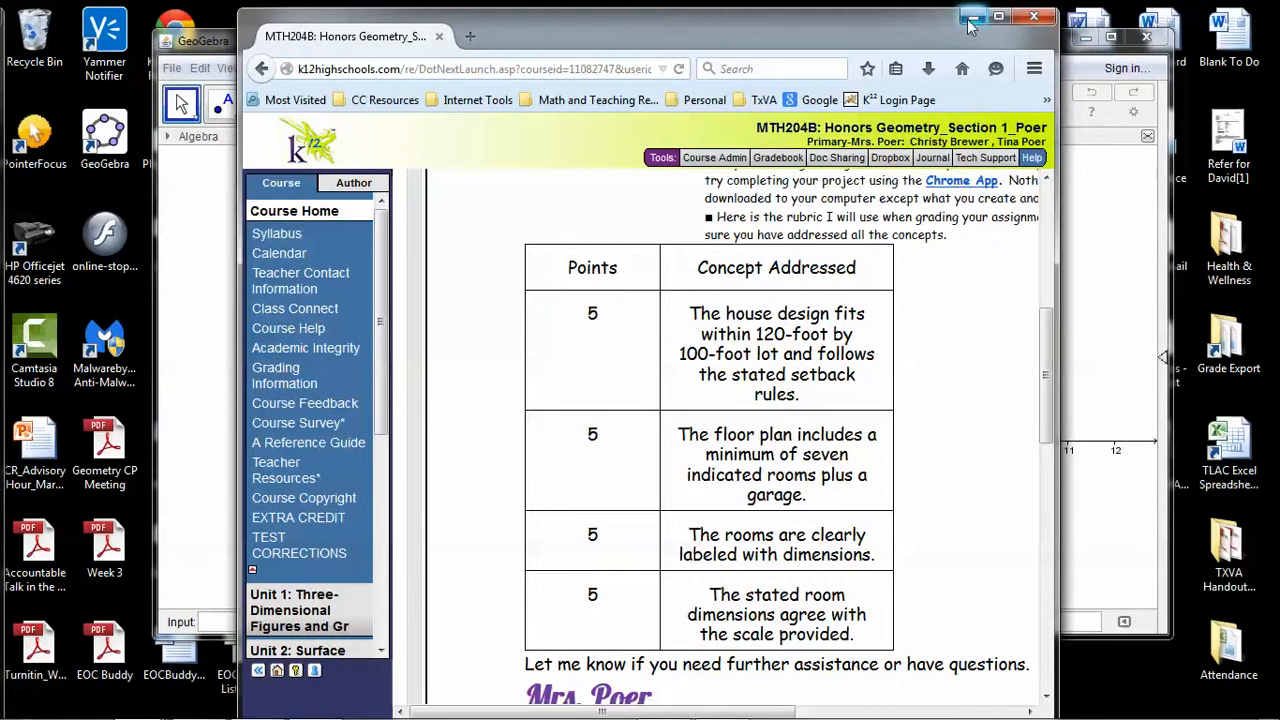
Open the 8.01 House Floor Plan lesson in the Honors Project: Architecture unit and widen the browser window
{"action": "left_click_drag", "start_coordinate": [389, 272], "coordinate": [403, 520]}
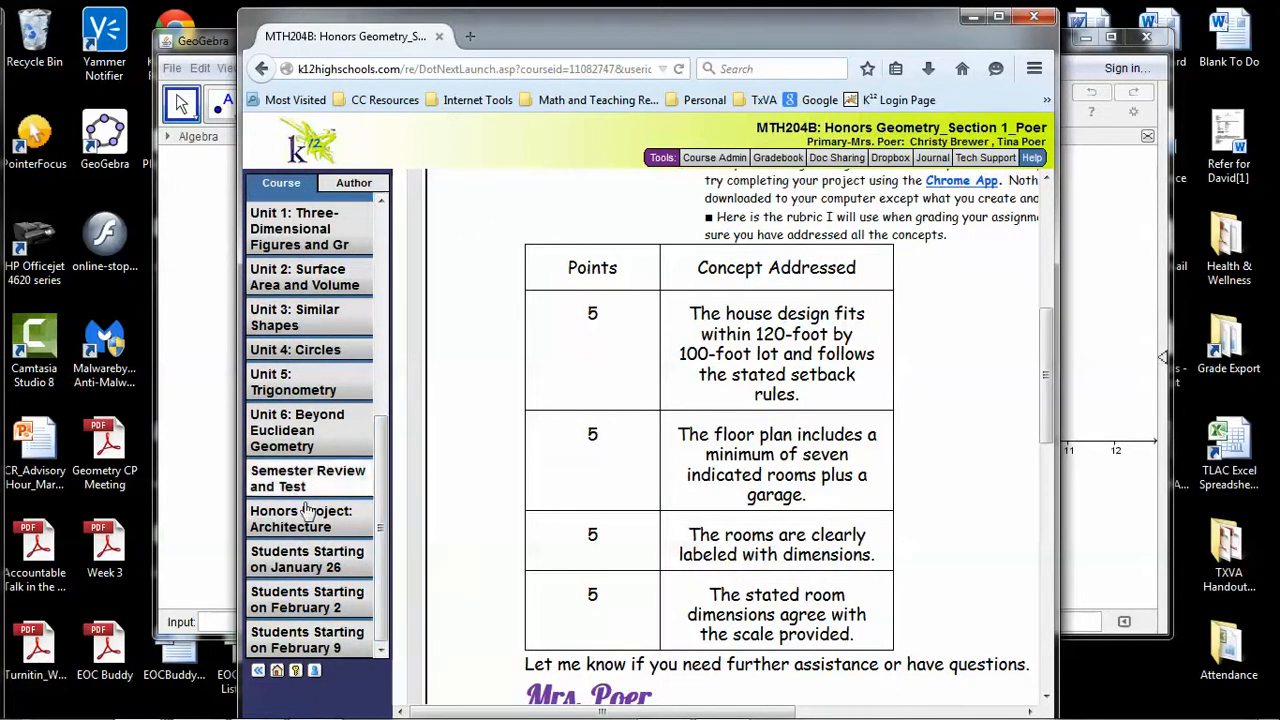
{"action": "left_click", "coordinate": [282, 530]}
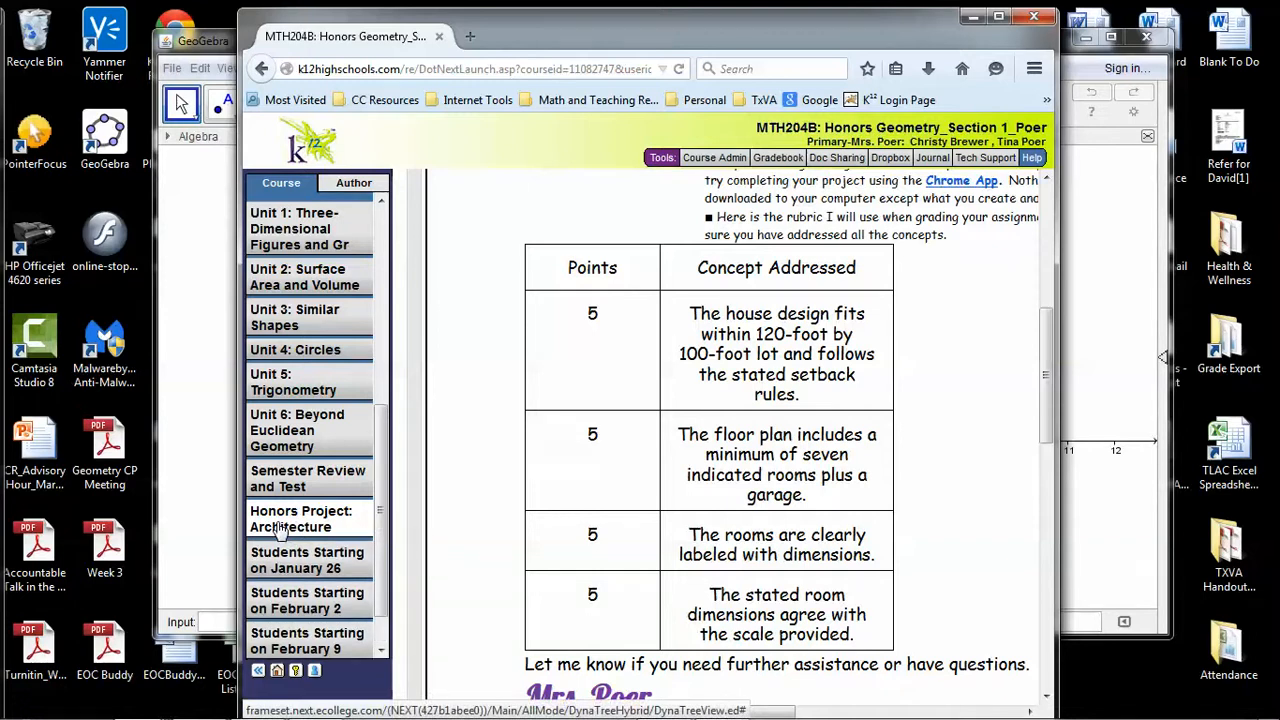
{"action": "left_click_drag", "start_coordinate": [383, 487], "coordinate": [385, 558]}
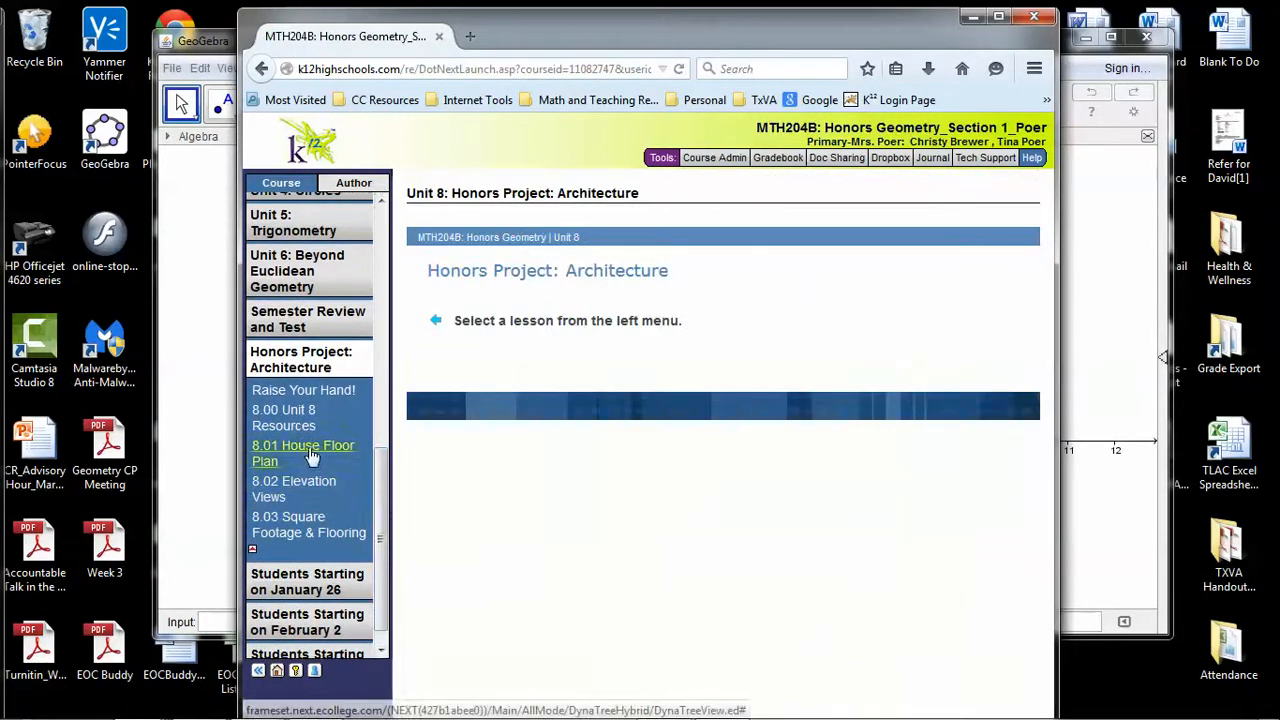
{"action": "left_click", "coordinate": [312, 456]}
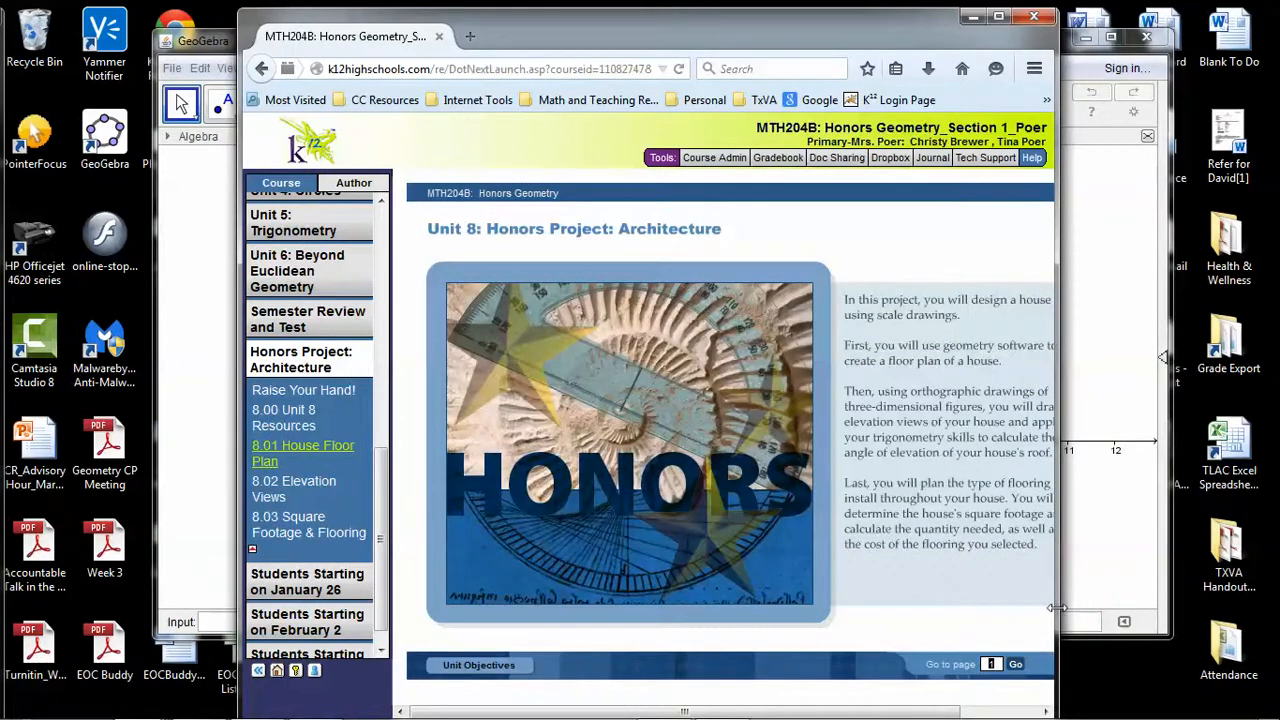
{"action": "left_click_drag", "start_coordinate": [1057, 607], "coordinate": [1159, 607]}
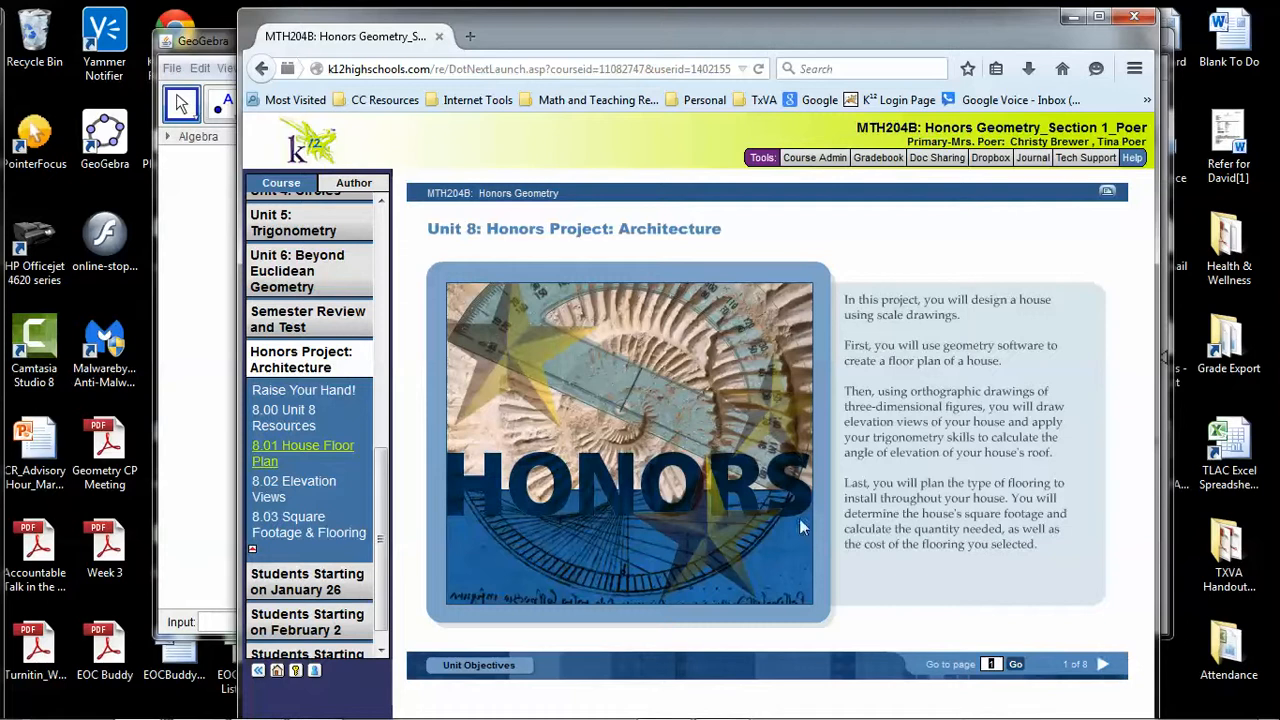
Advance to page 4 of the lesson and view the second and third example floor plans
{"action": "left_click", "coordinate": [1102, 665]}
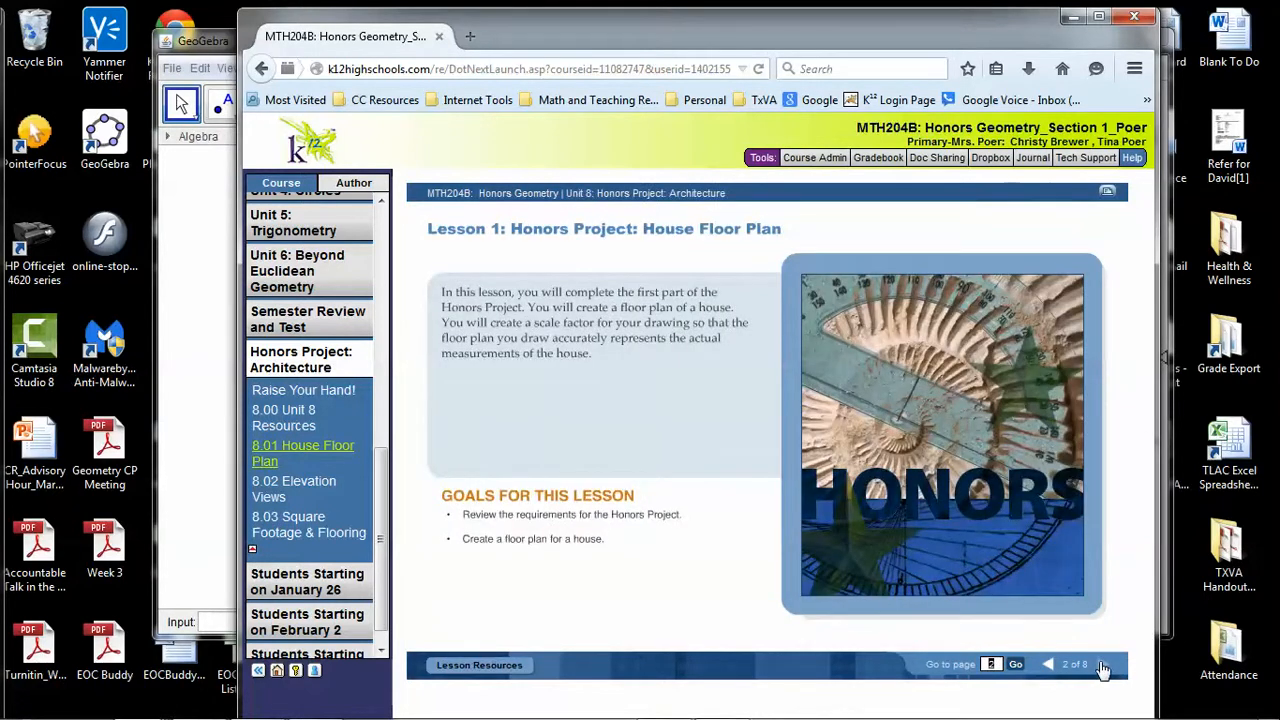
{"action": "left_click", "coordinate": [1102, 665]}
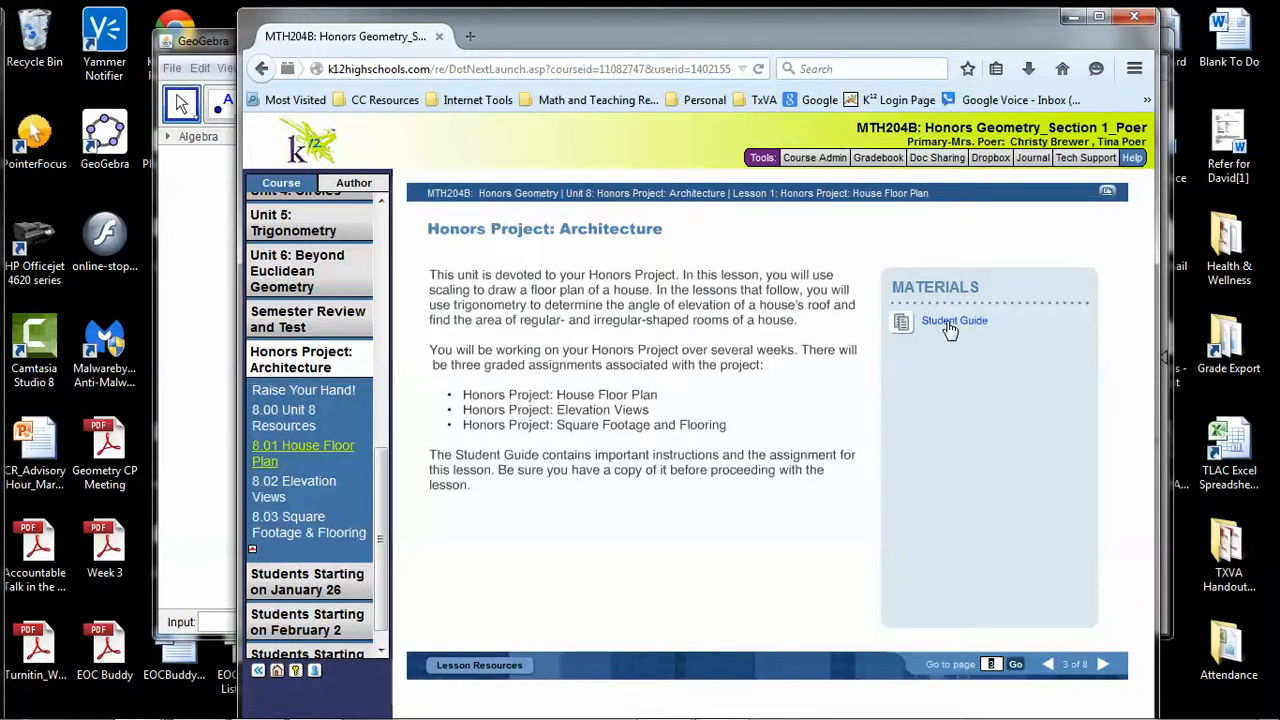
{"action": "left_click", "coordinate": [1103, 665]}
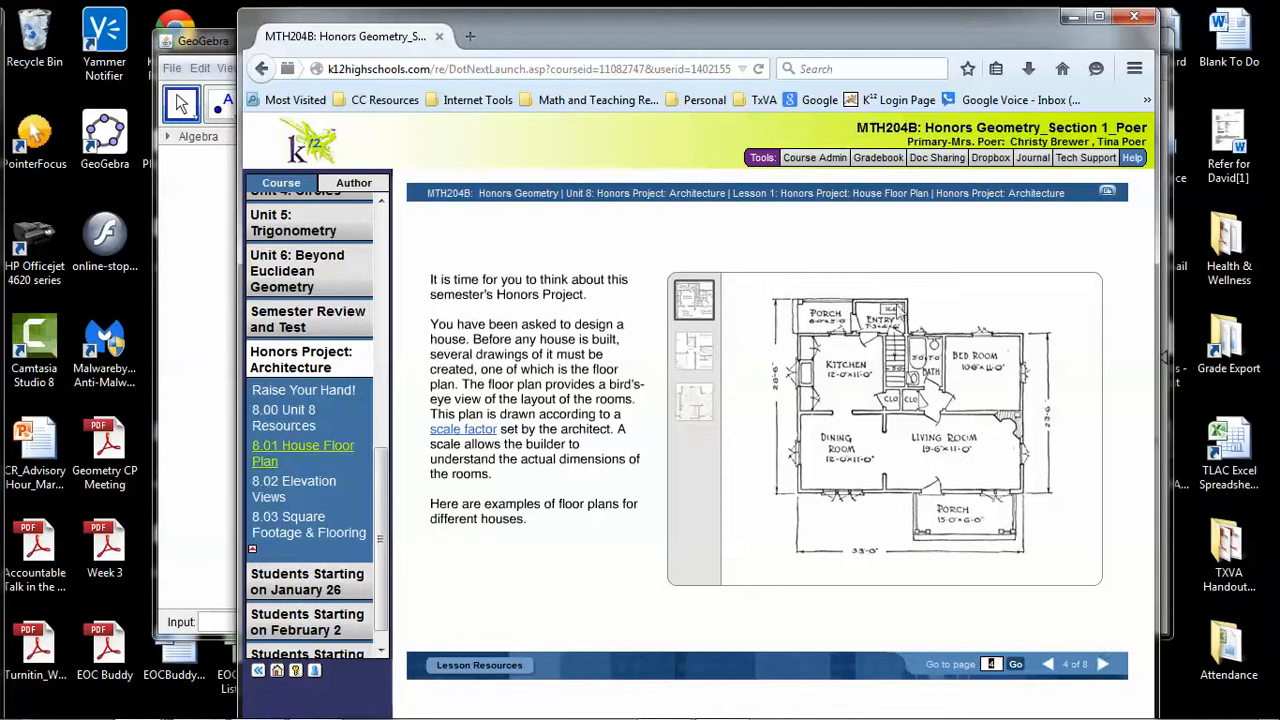
{"action": "left_click", "coordinate": [696, 358]}
{"action": "left_click", "coordinate": [695, 402]}
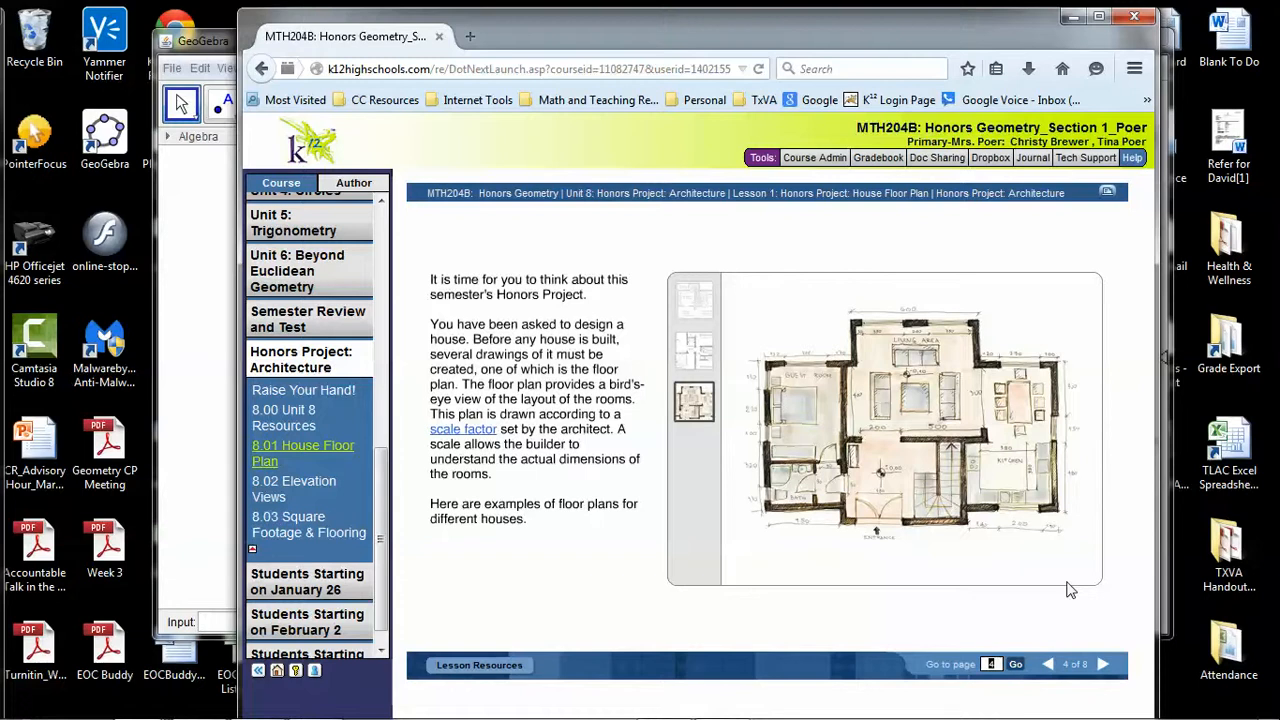
Review the remaining lesson pages from the setback rules through page 8, and minimize the course window
{"action": "left_click", "coordinate": [1103, 666]}
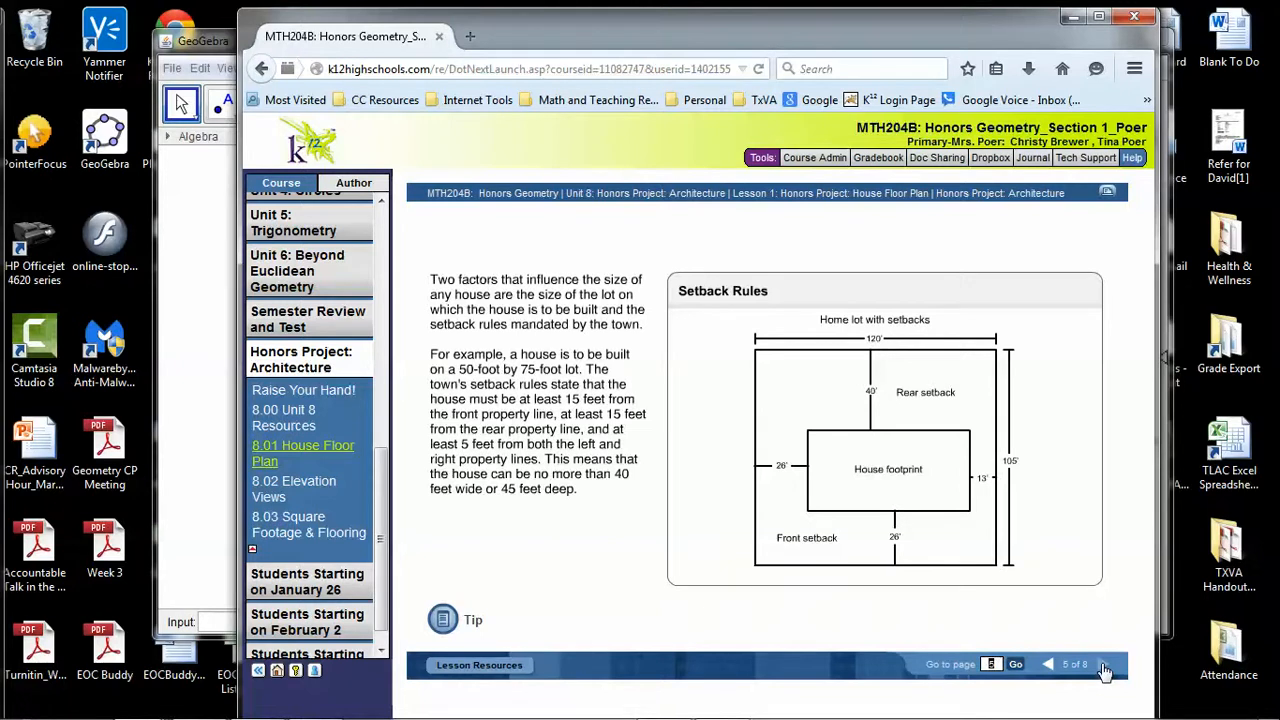
{"action": "left_click", "coordinate": [1103, 666]}
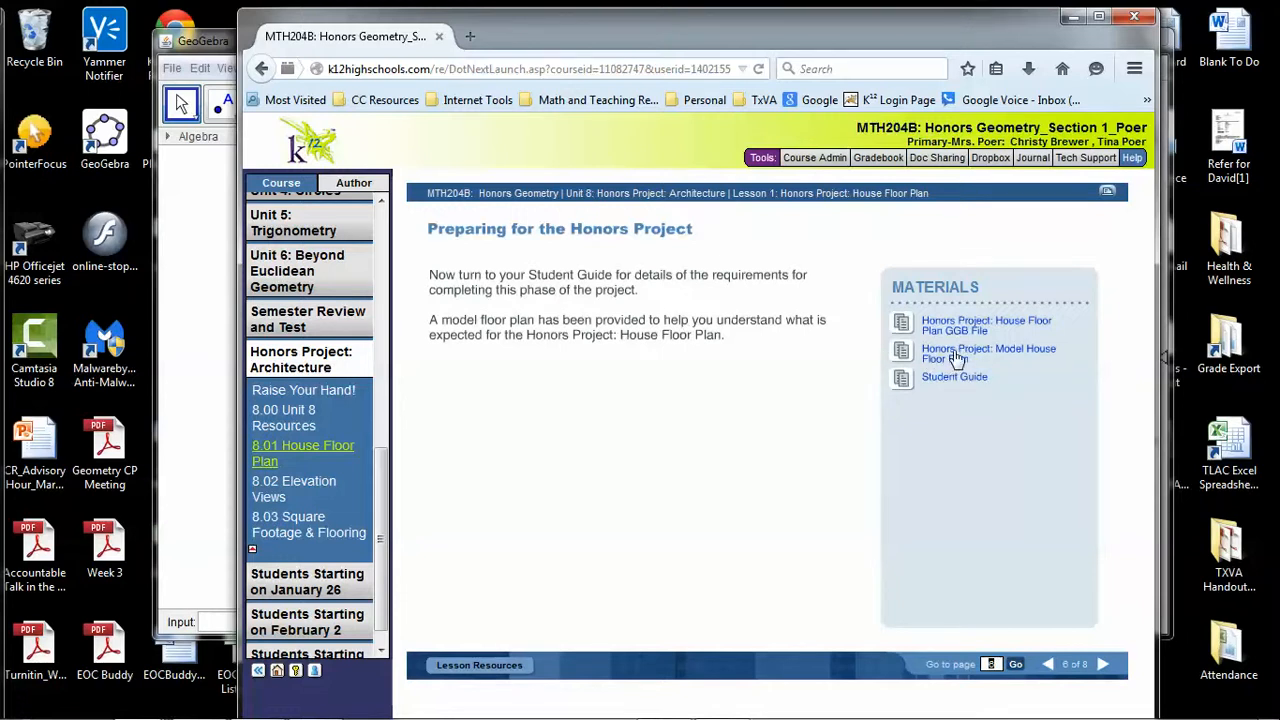
{"action": "left_click", "coordinate": [1103, 665]}
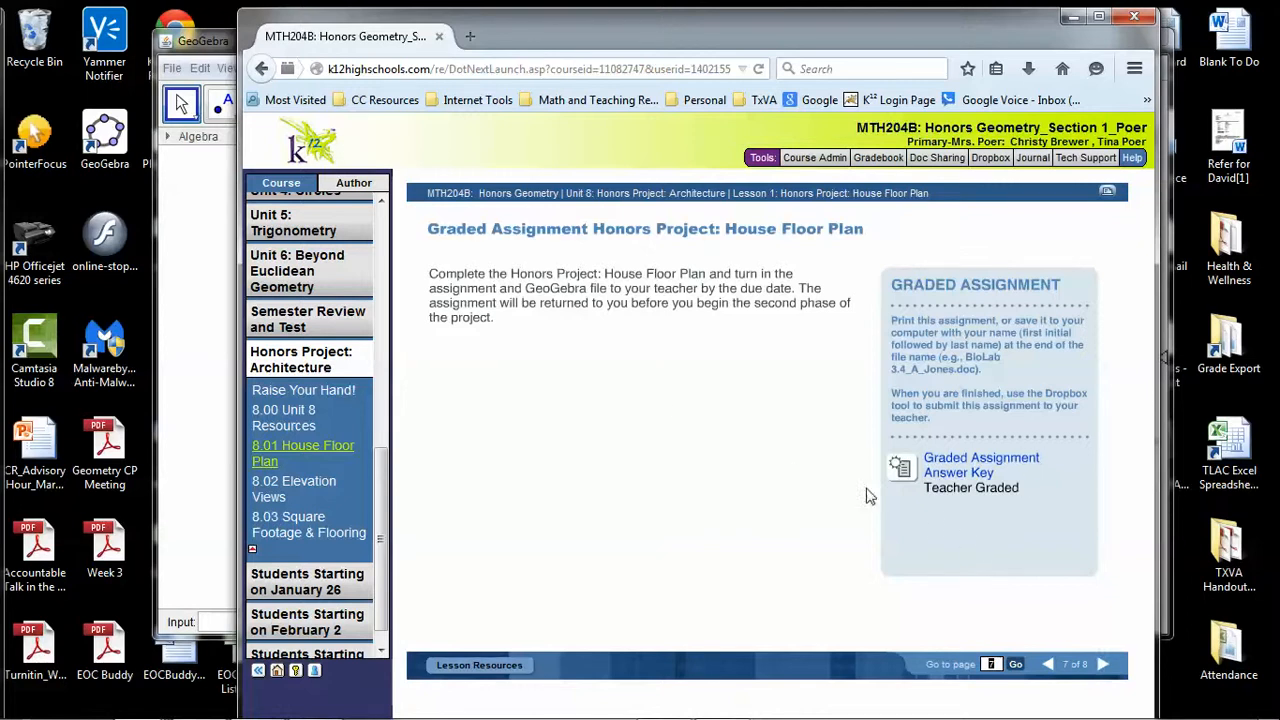
{"action": "left_click", "coordinate": [1103, 671]}
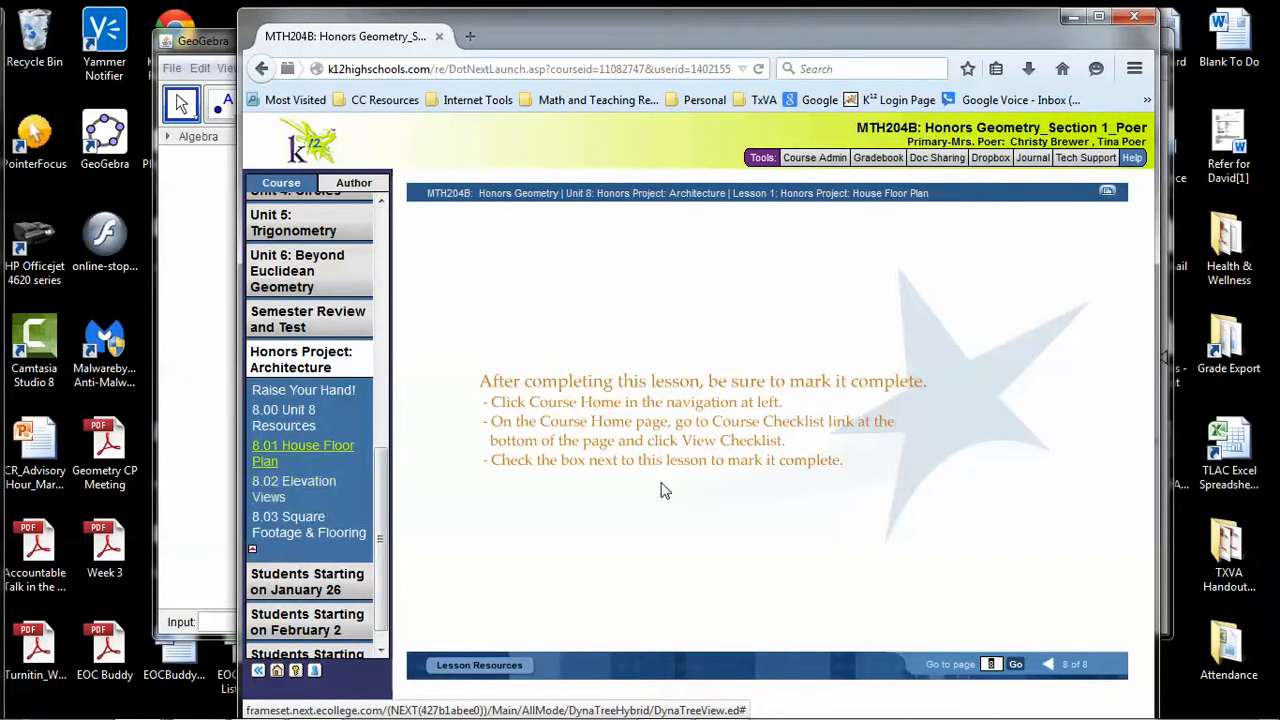
{"action": "left_click", "coordinate": [1071, 22]}
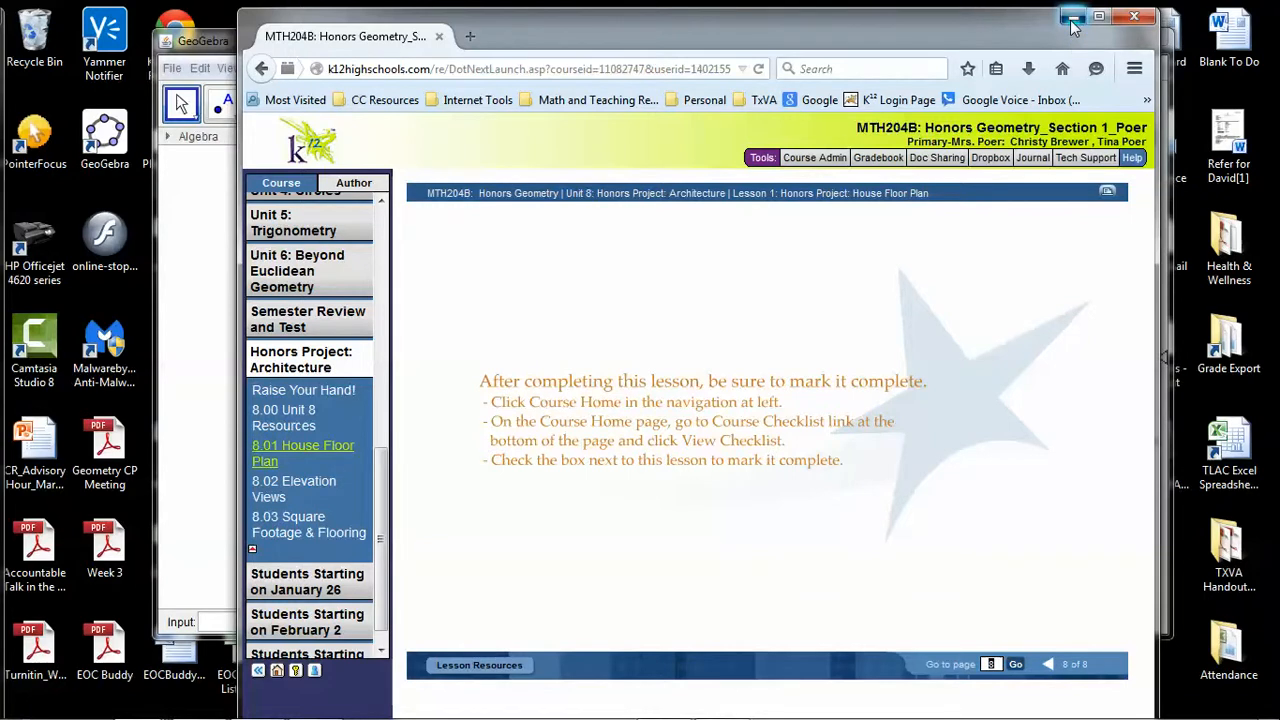
{"action": "left_click_drag", "start_coordinate": [0, 30], "coordinate": [848, 25]}
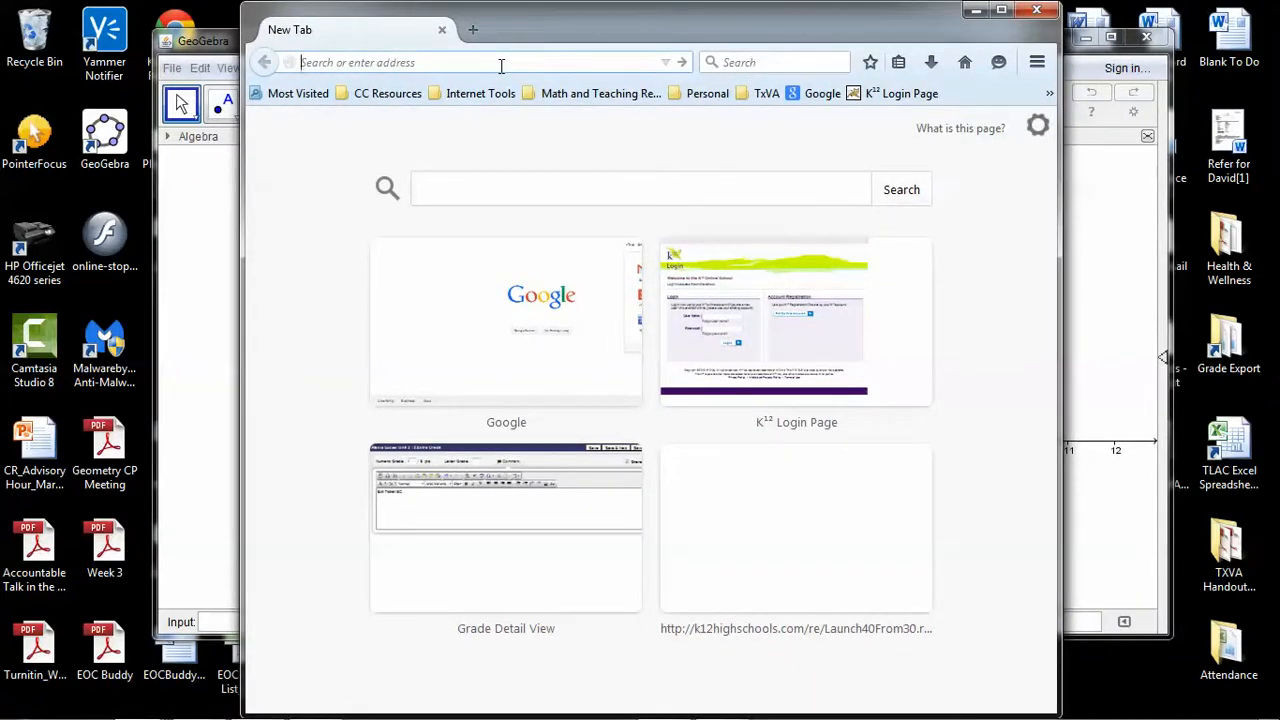
{"action": "type", "text": "www.geo"}
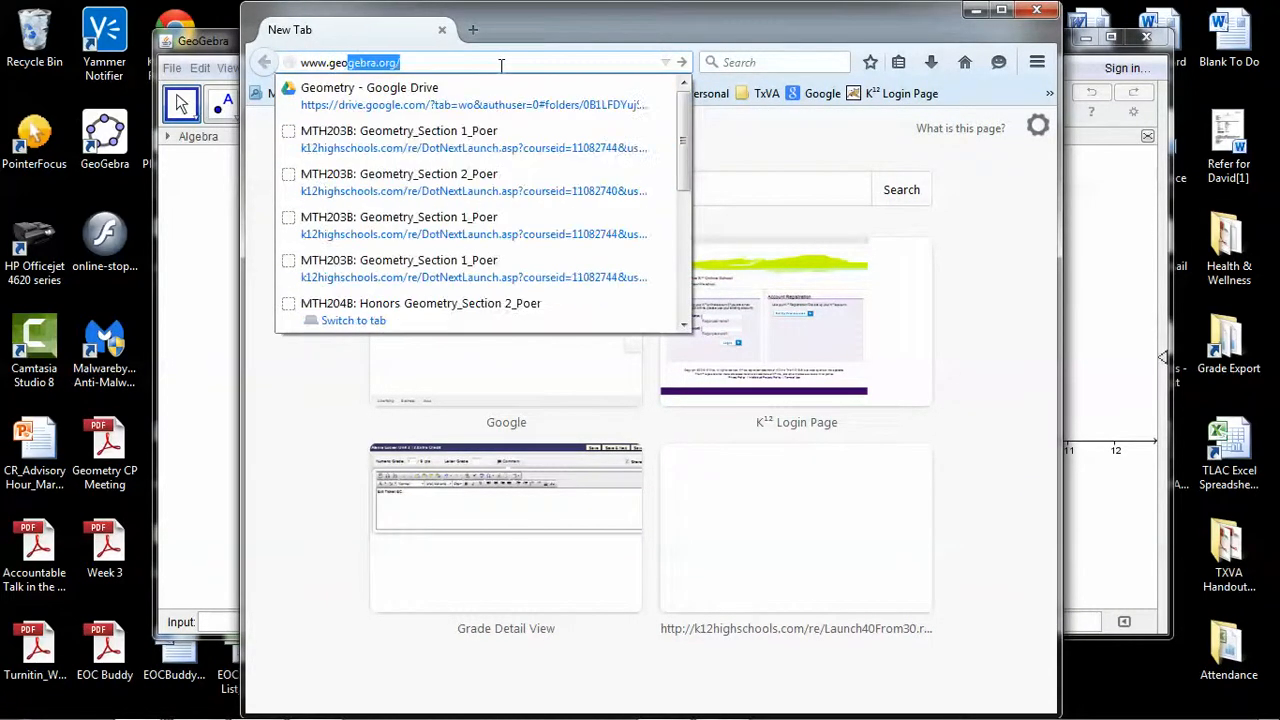
{"action": "type", "text": "gebra.o"}
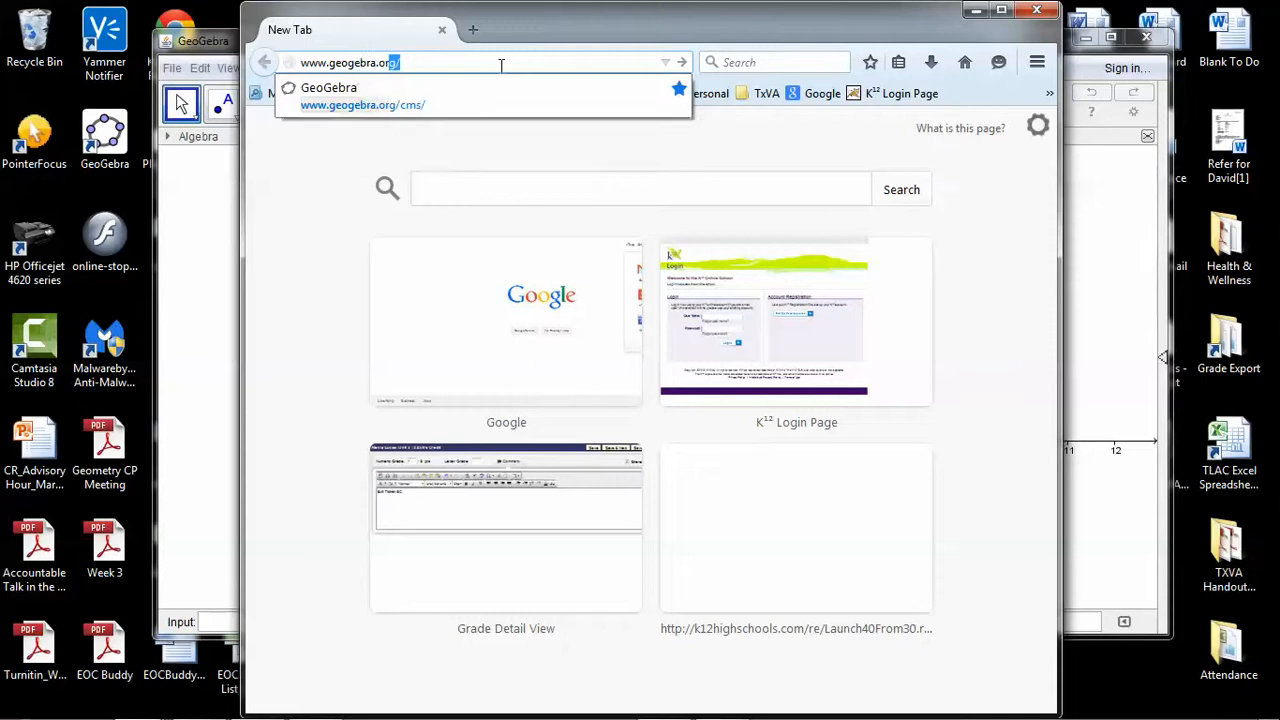
{"action": "type", "text": "rg"}
{"action": "key", "text": "Return"}
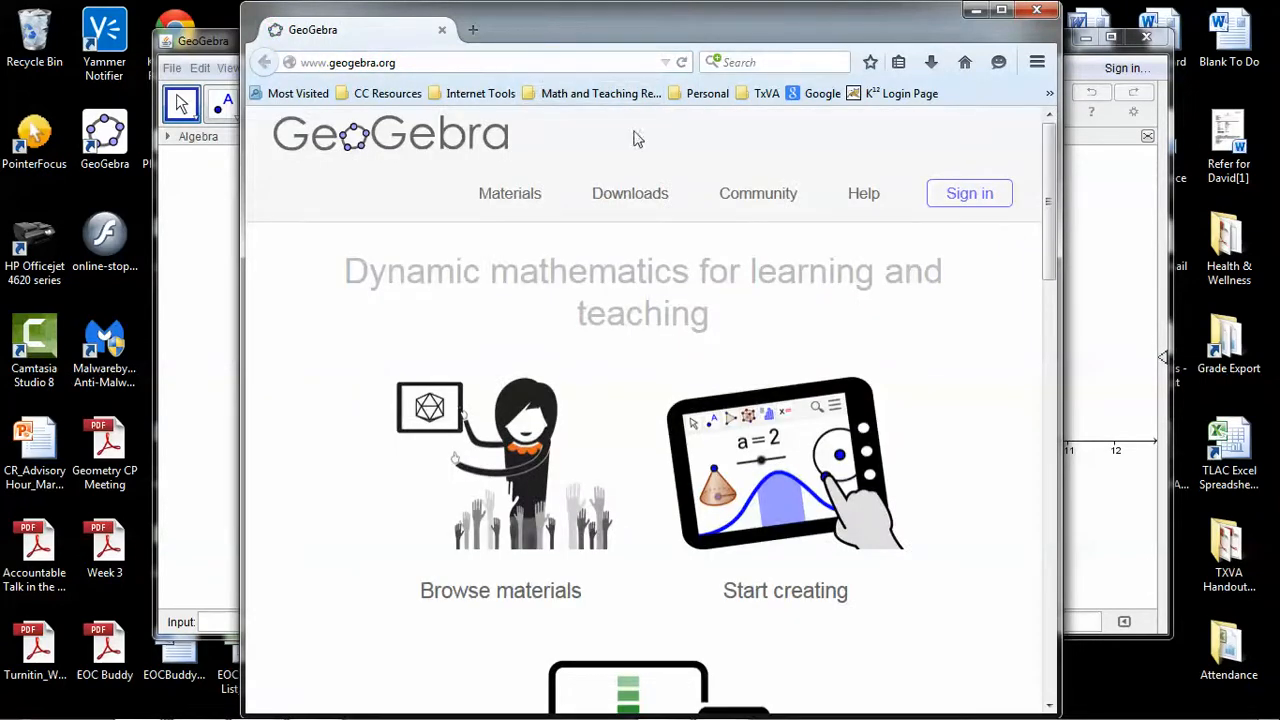
Open the GeoGebra Downloads page and review the versions offered for tablets, desktops and phones
{"action": "left_click", "coordinate": [643, 200]}
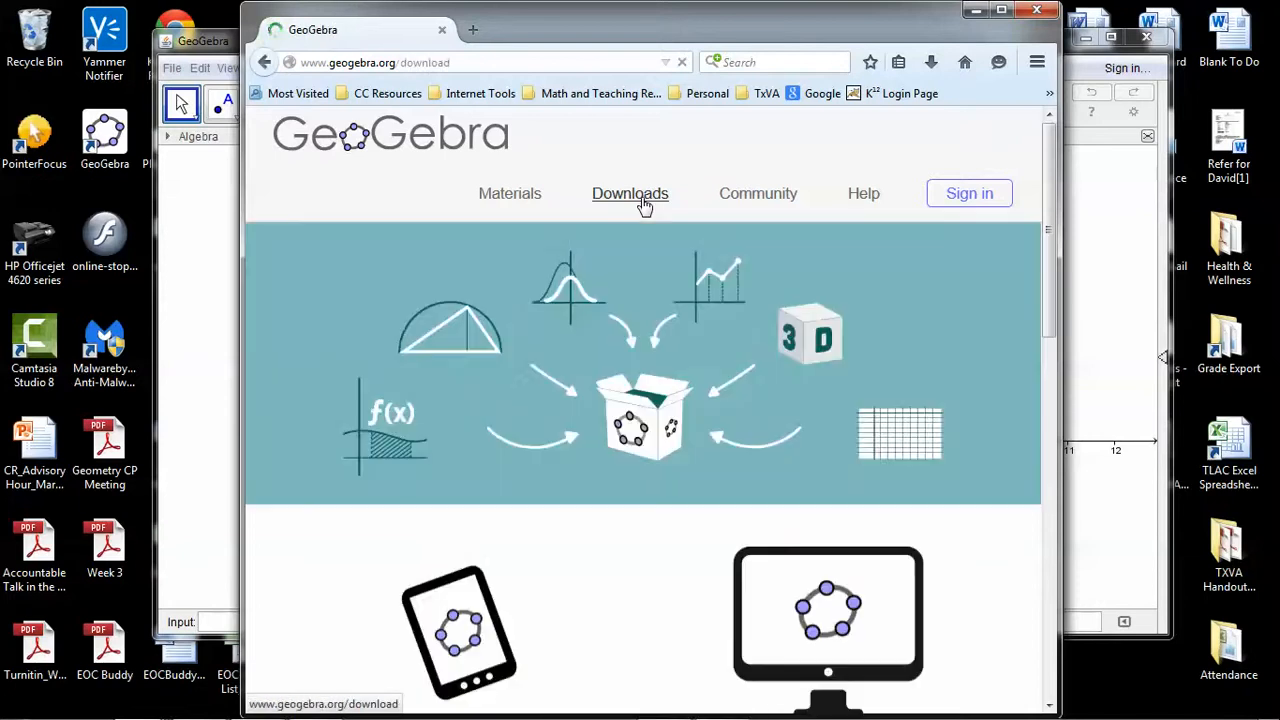
{"action": "scroll", "coordinate": [658, 349], "scroll_direction": "down", "scroll_amount": 5}
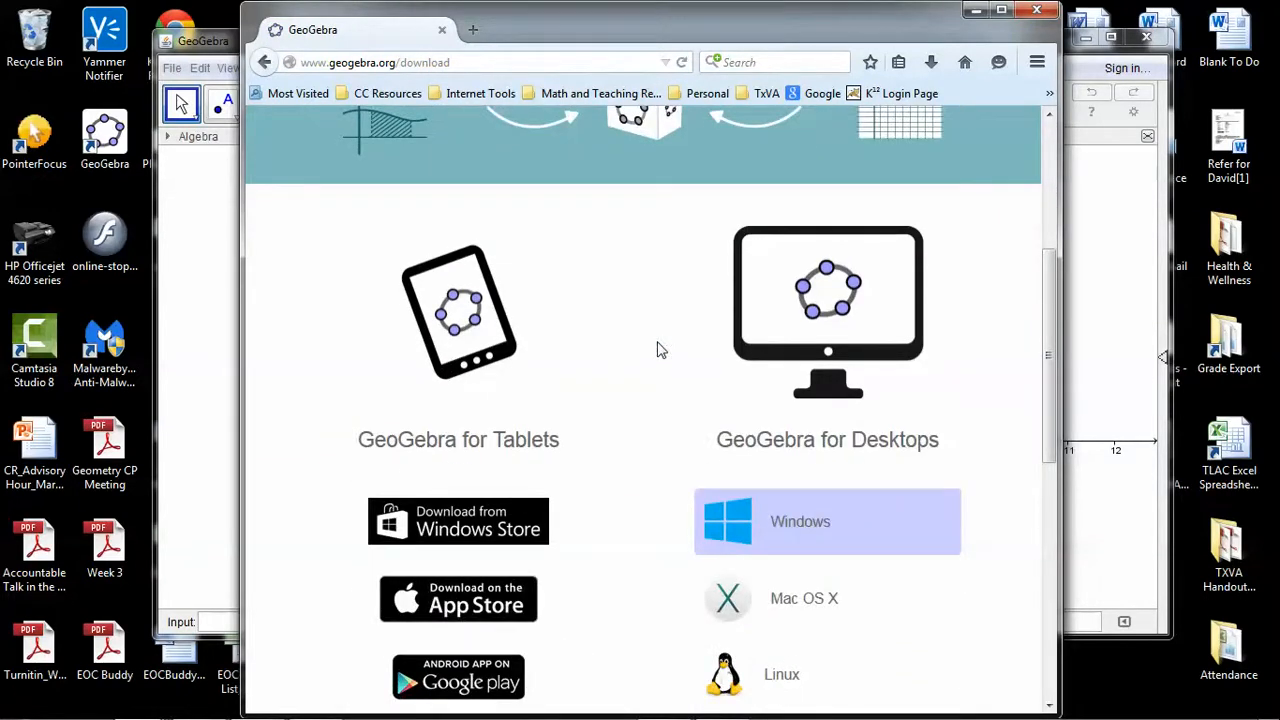
{"action": "scroll", "coordinate": [658, 349], "scroll_direction": "down", "scroll_amount": 2}
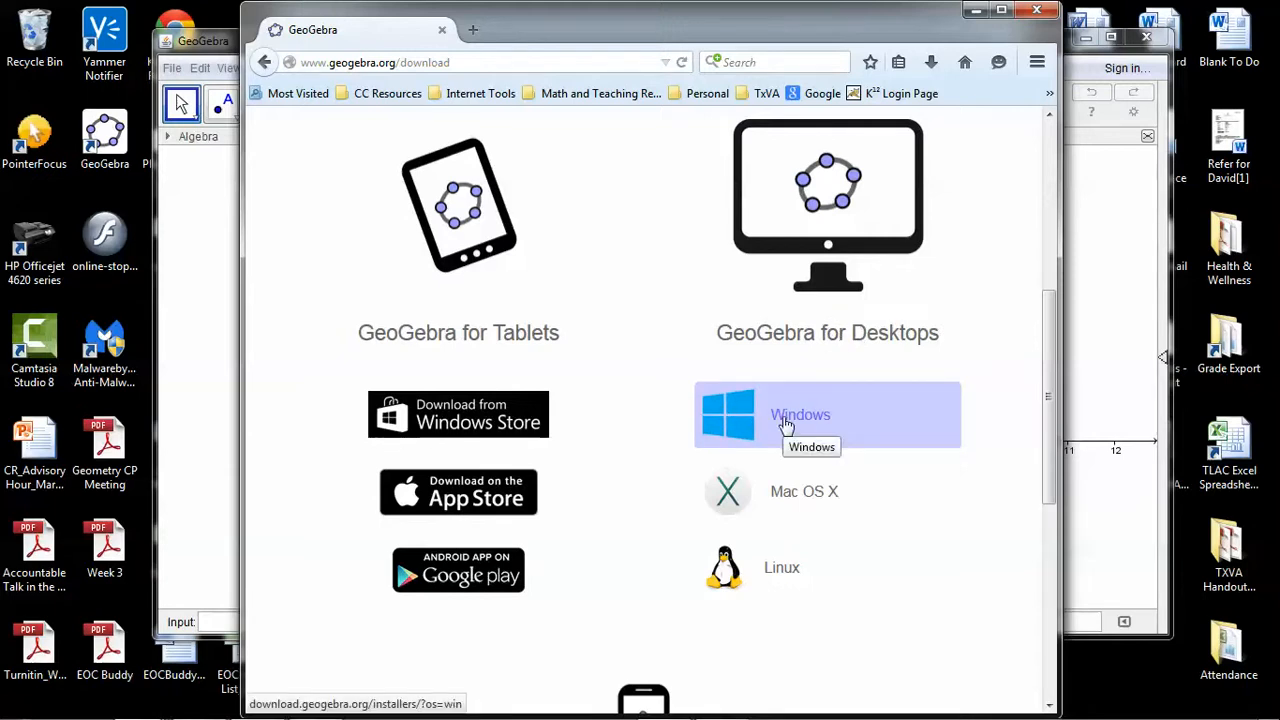
{"action": "scroll", "coordinate": [785, 424], "scroll_direction": "down", "scroll_amount": 4}
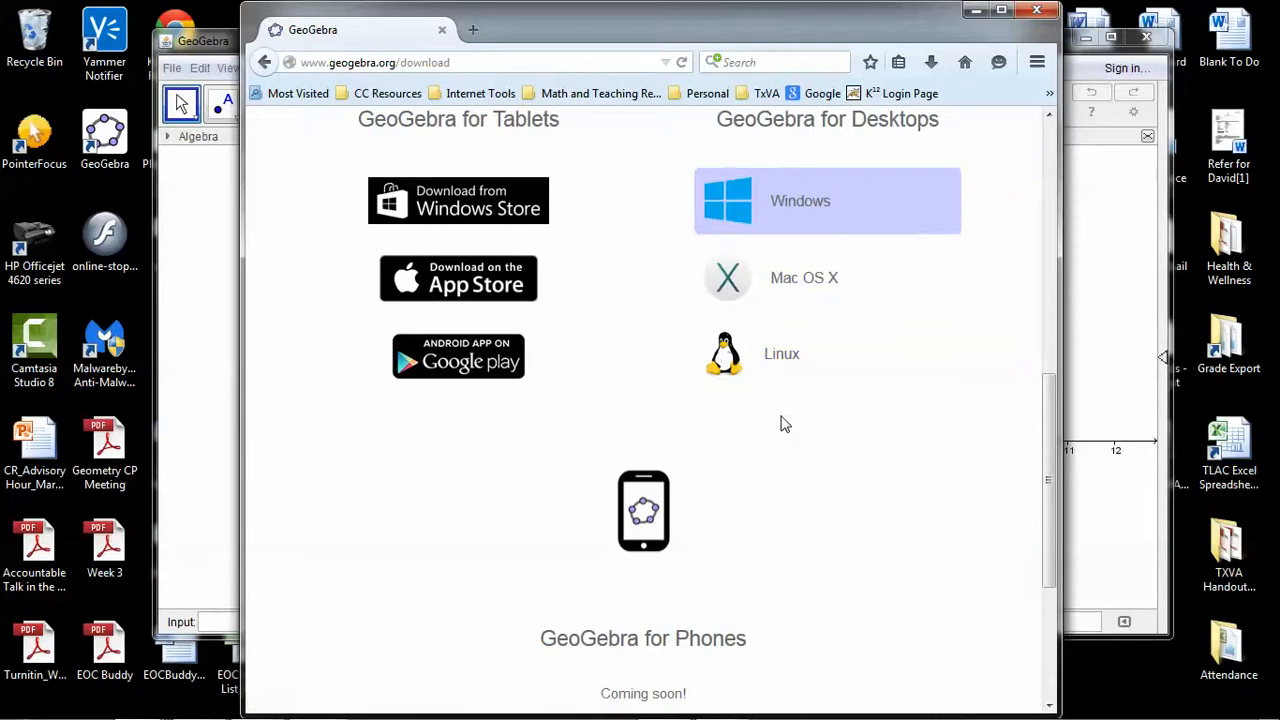
{"action": "scroll", "coordinate": [785, 424], "scroll_direction": "down", "scroll_amount": 3}
{"action": "scroll", "coordinate": [780, 423], "scroll_direction": "up", "scroll_amount": 5}
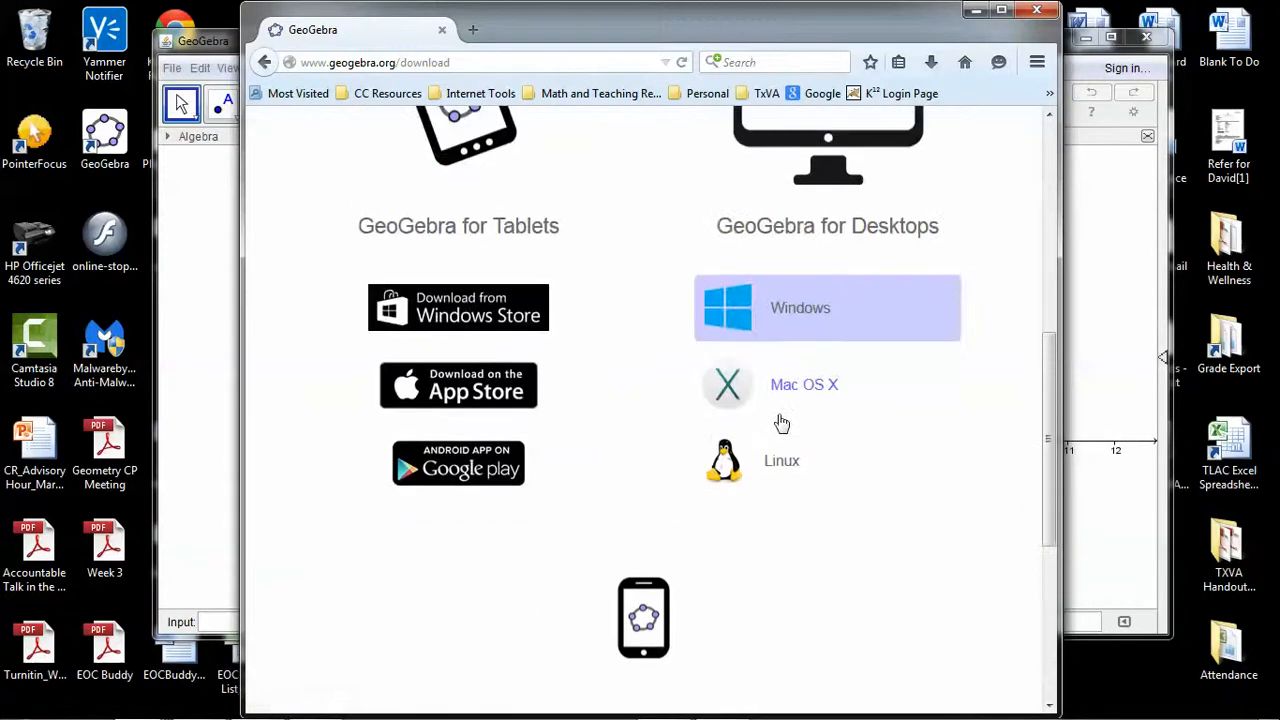
{"action": "scroll", "coordinate": [780, 423], "scroll_direction": "up", "scroll_amount": 2}
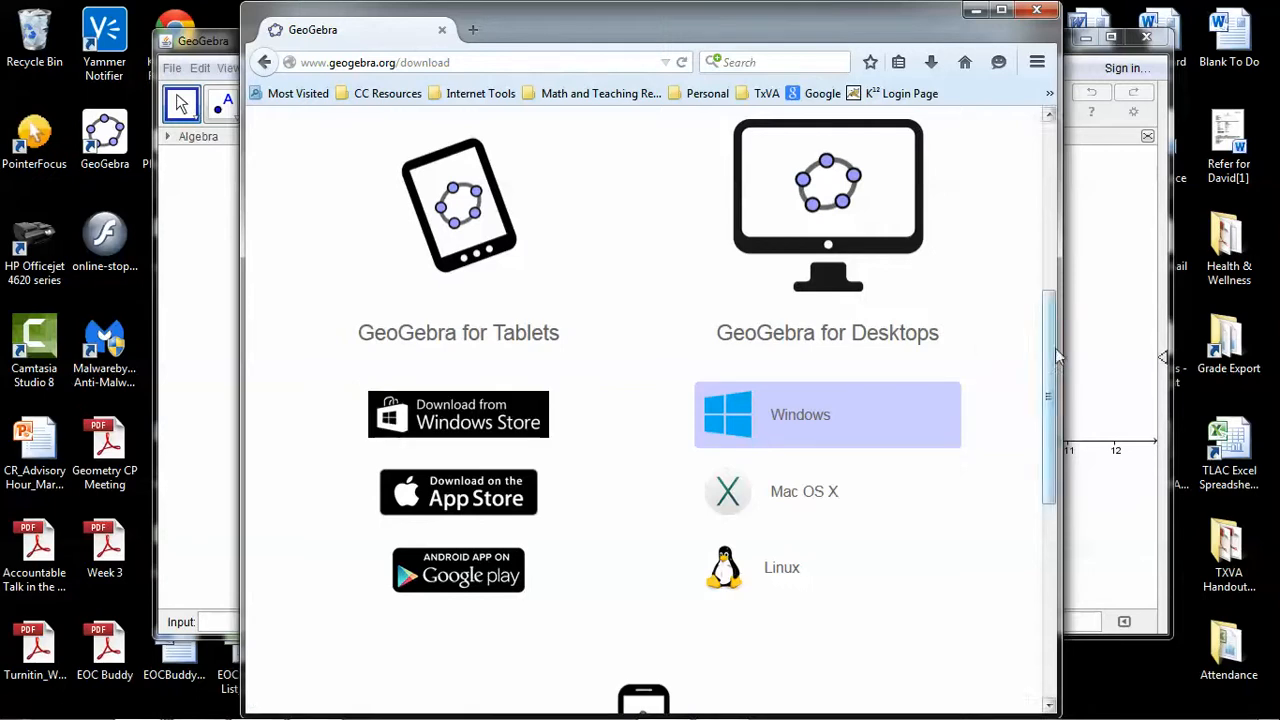
Enlarge the browser window to full screen and review the tablet, desktop and phone versions on the GeoGebra download page
{"action": "left_click_drag", "start_coordinate": [1060, 352], "coordinate": [1205, 352]}
{"action": "scroll", "coordinate": [766, 334], "scroll_direction": "up", "scroll_amount": 3}
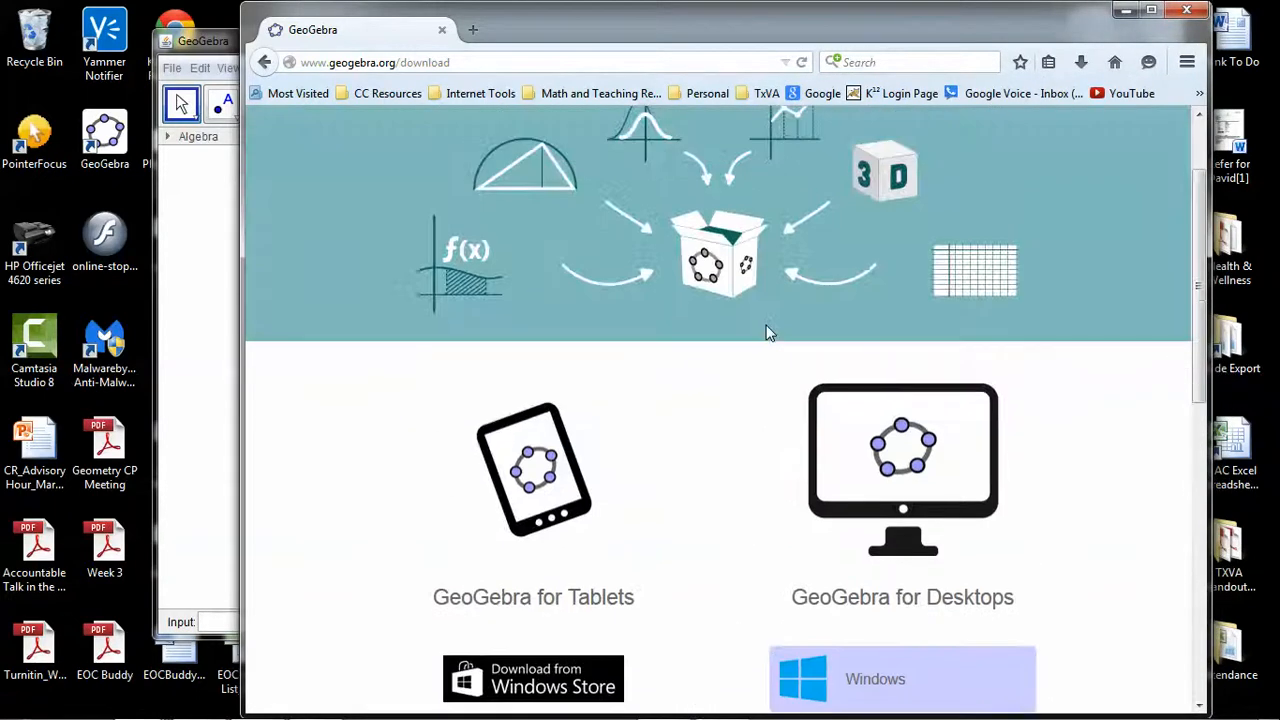
{"action": "scroll", "coordinate": [766, 333], "scroll_direction": "up", "scroll_amount": 1}
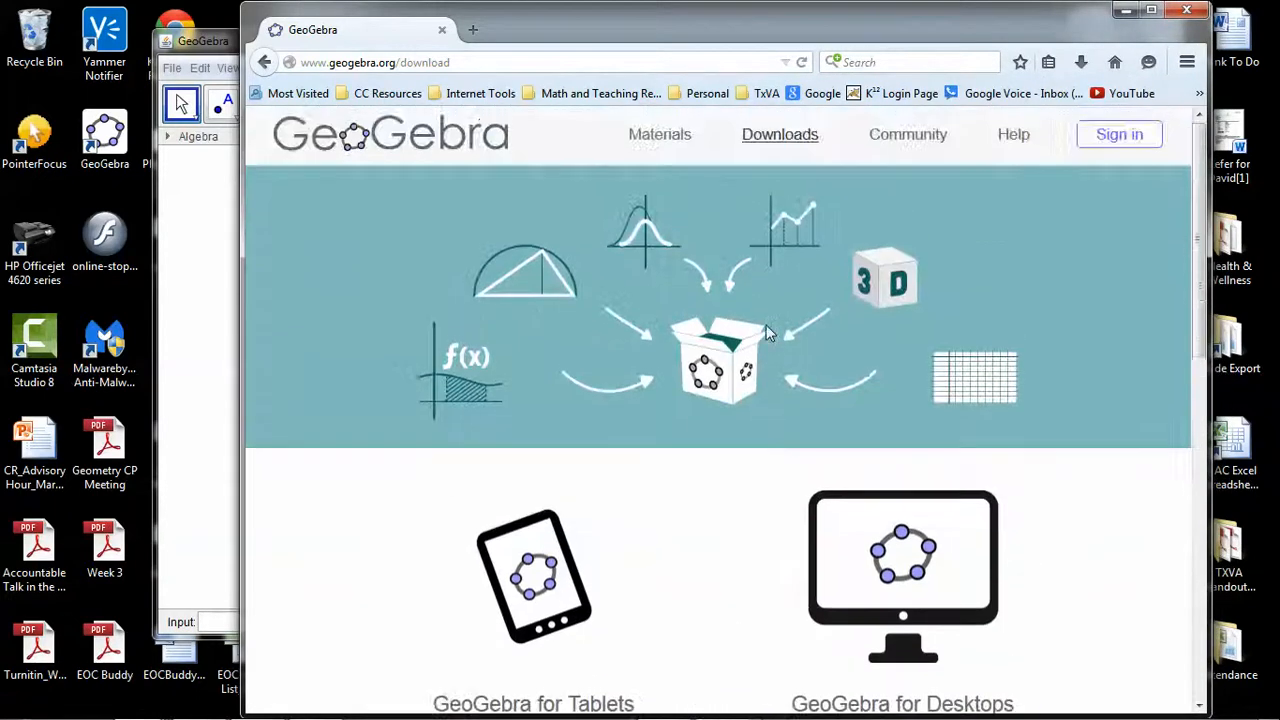
{"action": "left_click", "coordinate": [1150, 12]}
{"action": "scroll", "coordinate": [781, 310], "scroll_direction": "down", "scroll_amount": 3}
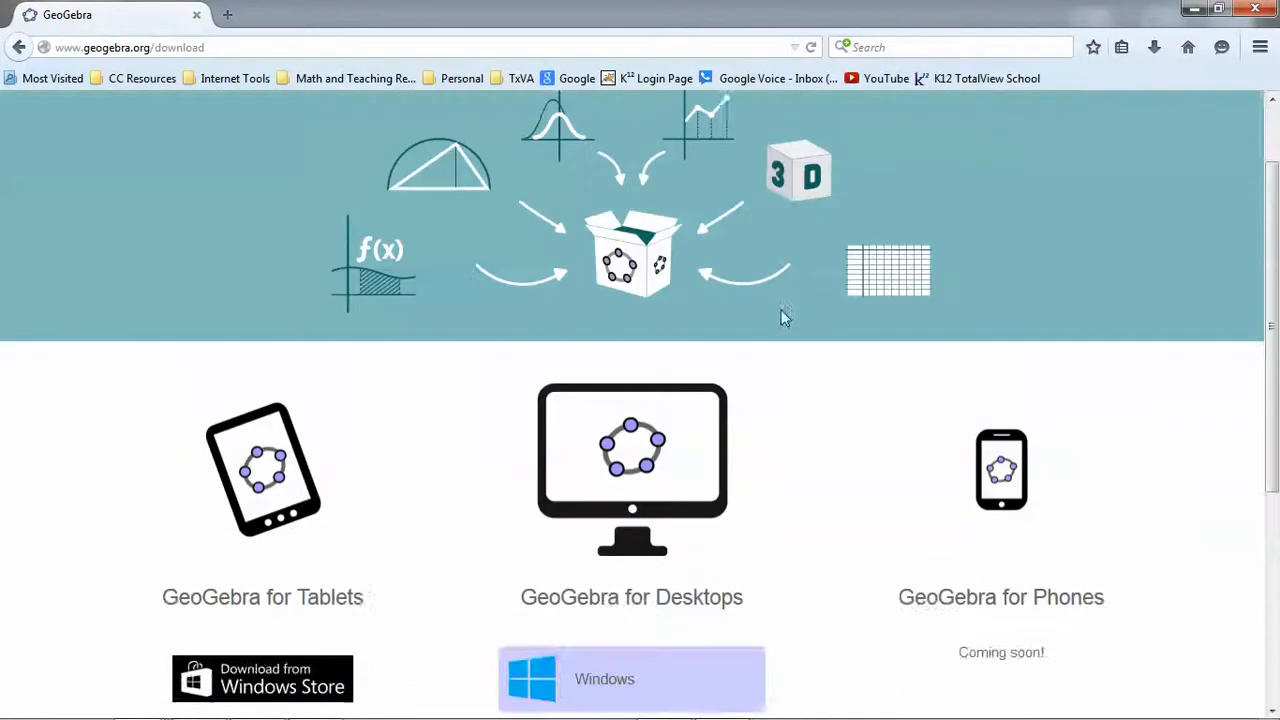
{"action": "scroll", "coordinate": [784, 317], "scroll_direction": "down", "scroll_amount": 1}
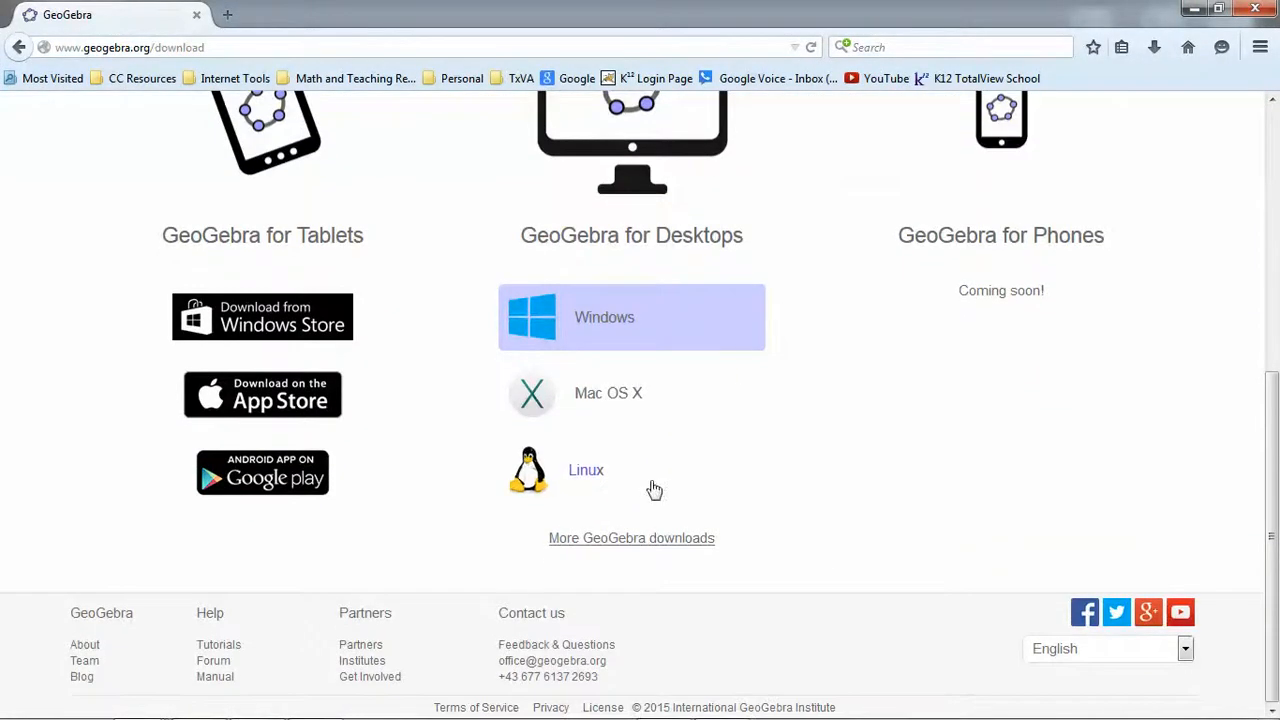
Open the additional GeoGebra downloads and review the installation reference for Windows, MacOS X, Linux and all versions
{"action": "left_click", "coordinate": [643, 545]}
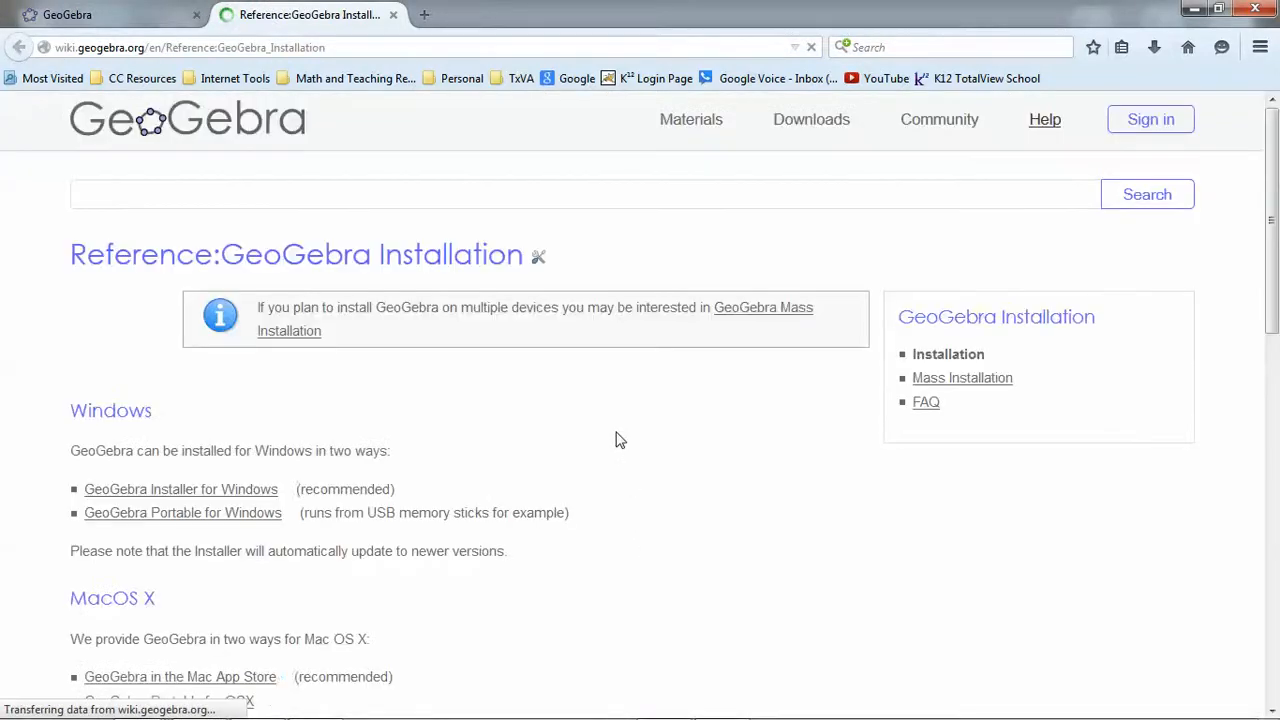
{"action": "scroll", "coordinate": [615, 445], "scroll_direction": "down", "scroll_amount": 3}
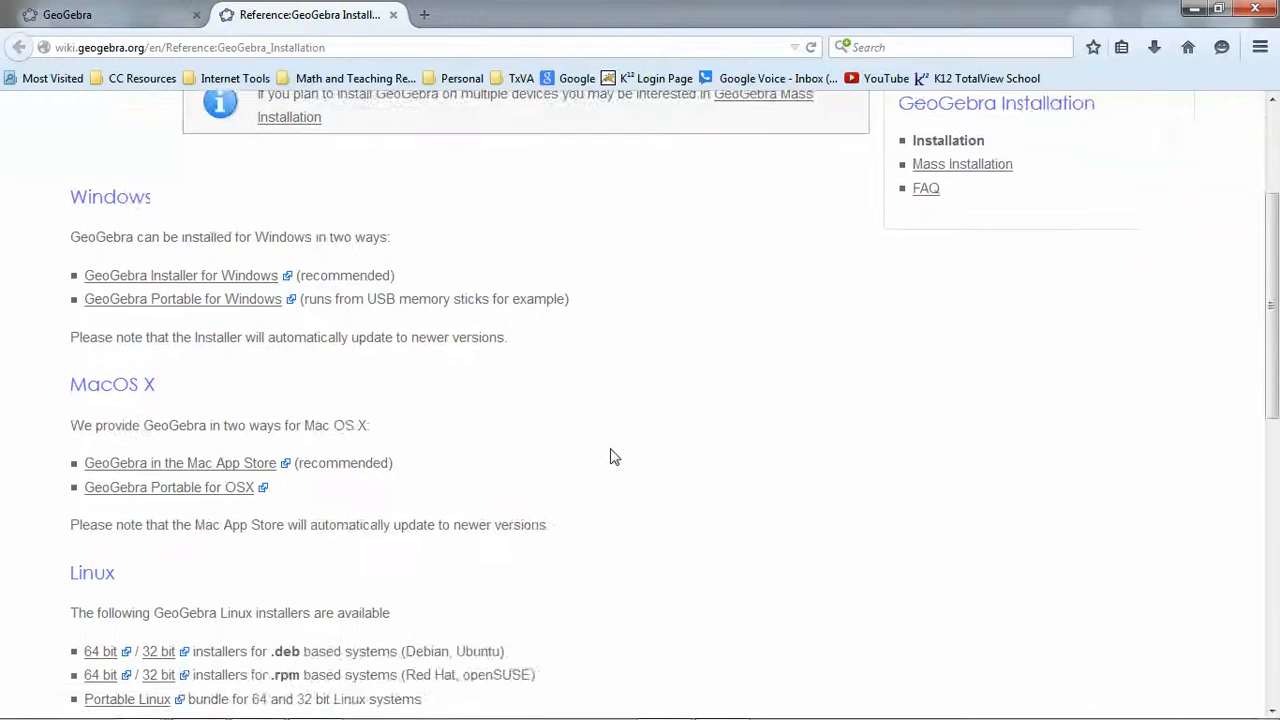
{"action": "scroll", "coordinate": [614, 456], "scroll_direction": "down", "scroll_amount": 5}
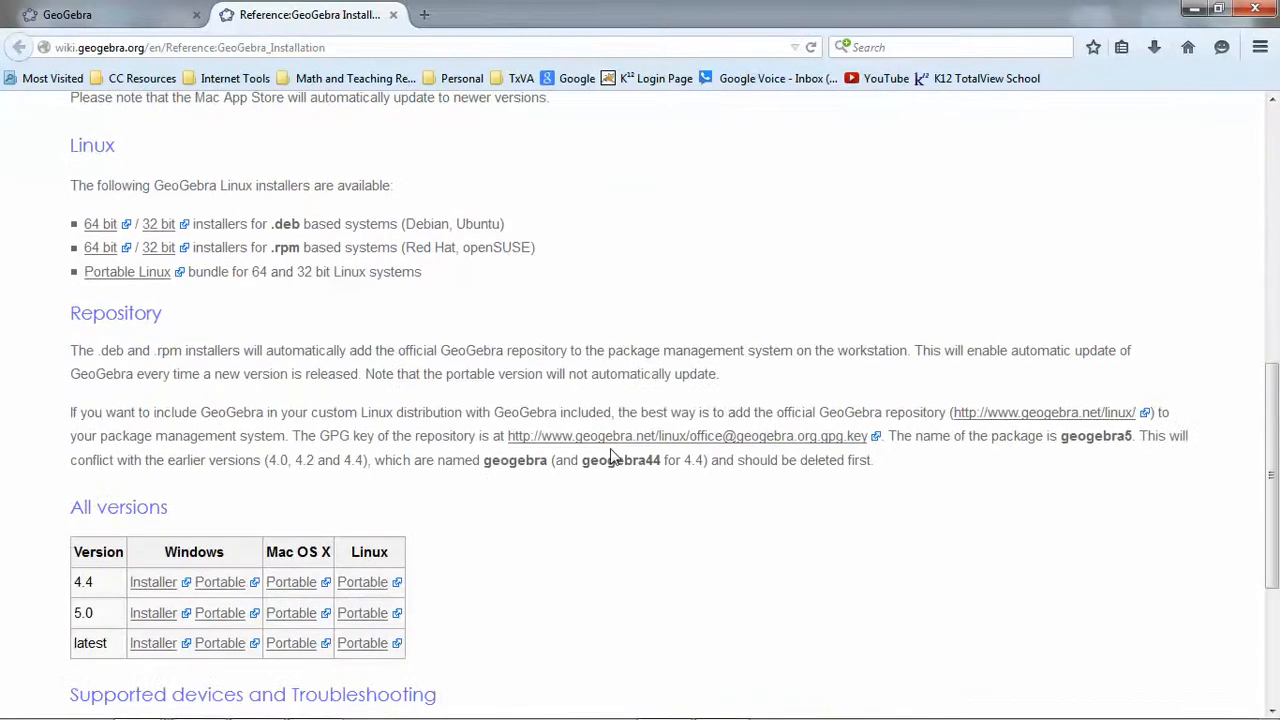
{"action": "scroll", "coordinate": [614, 456], "scroll_direction": "down", "scroll_amount": 2}
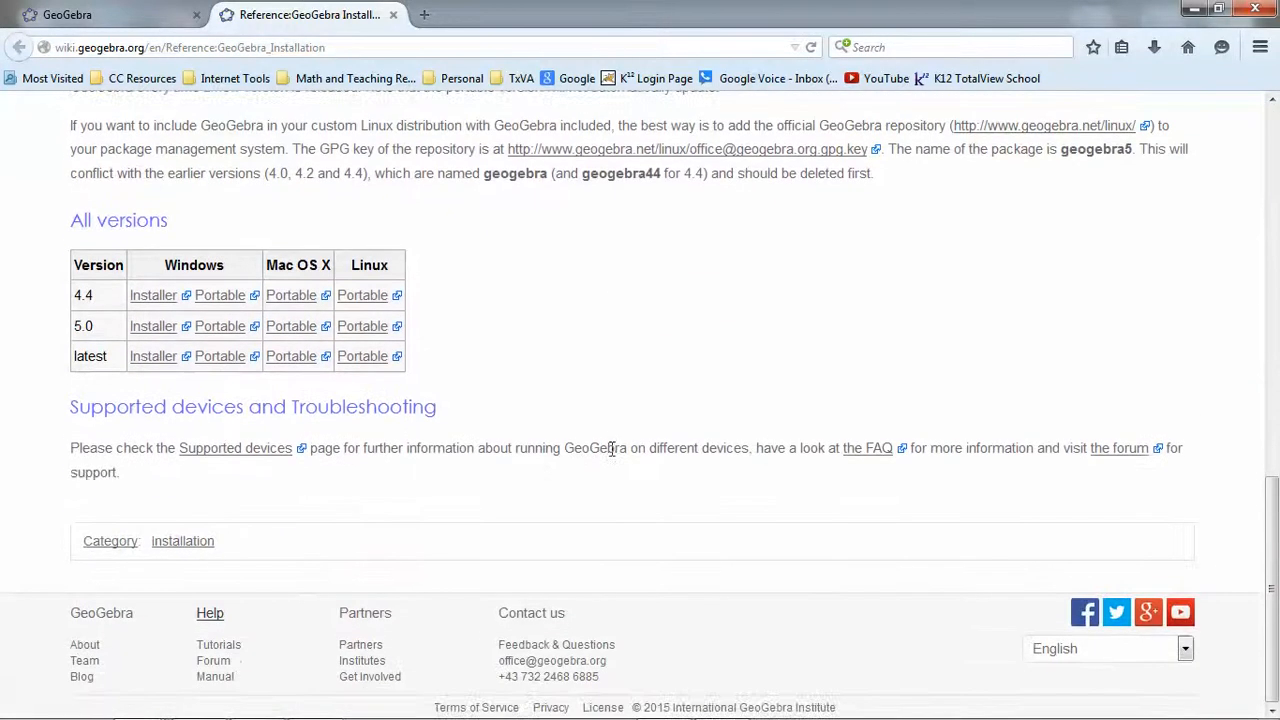
{"action": "scroll", "coordinate": [612, 449], "scroll_direction": "up", "scroll_amount": 10}
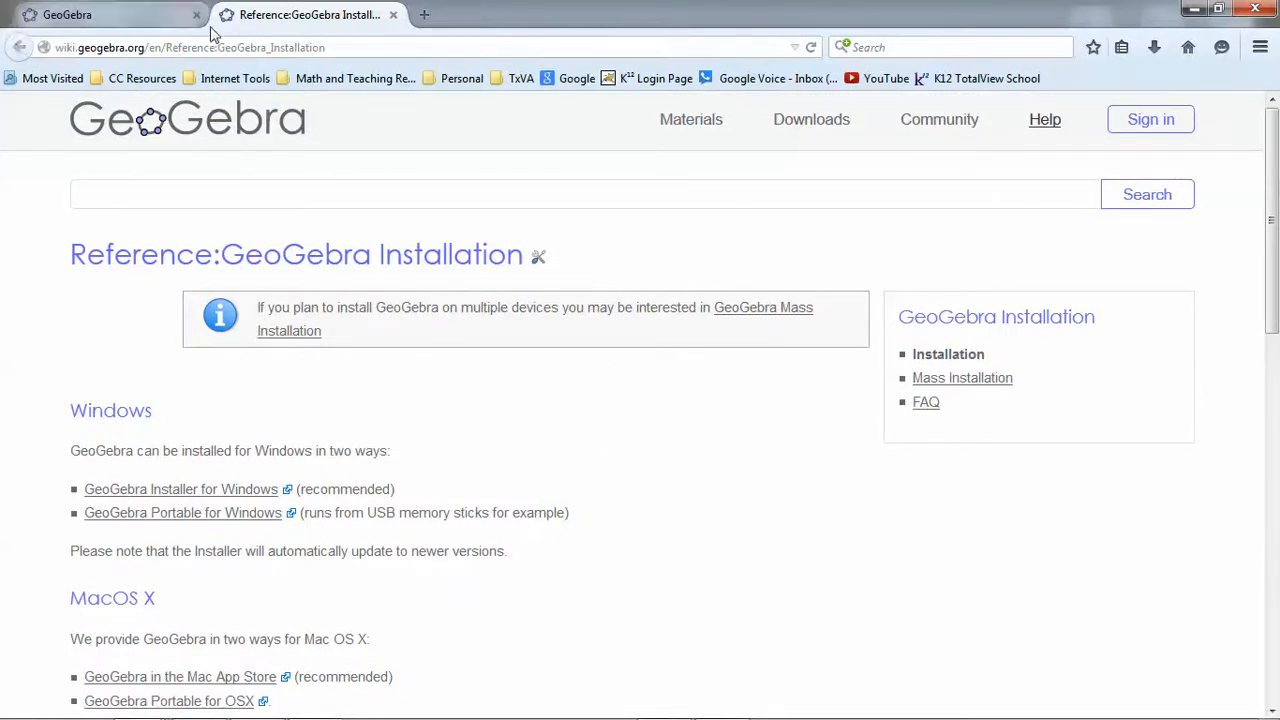
Open the Windows Store listing for GeoGebra from the download page, review its description and details, and close the browser
{"action": "left_click", "coordinate": [150, 18]}
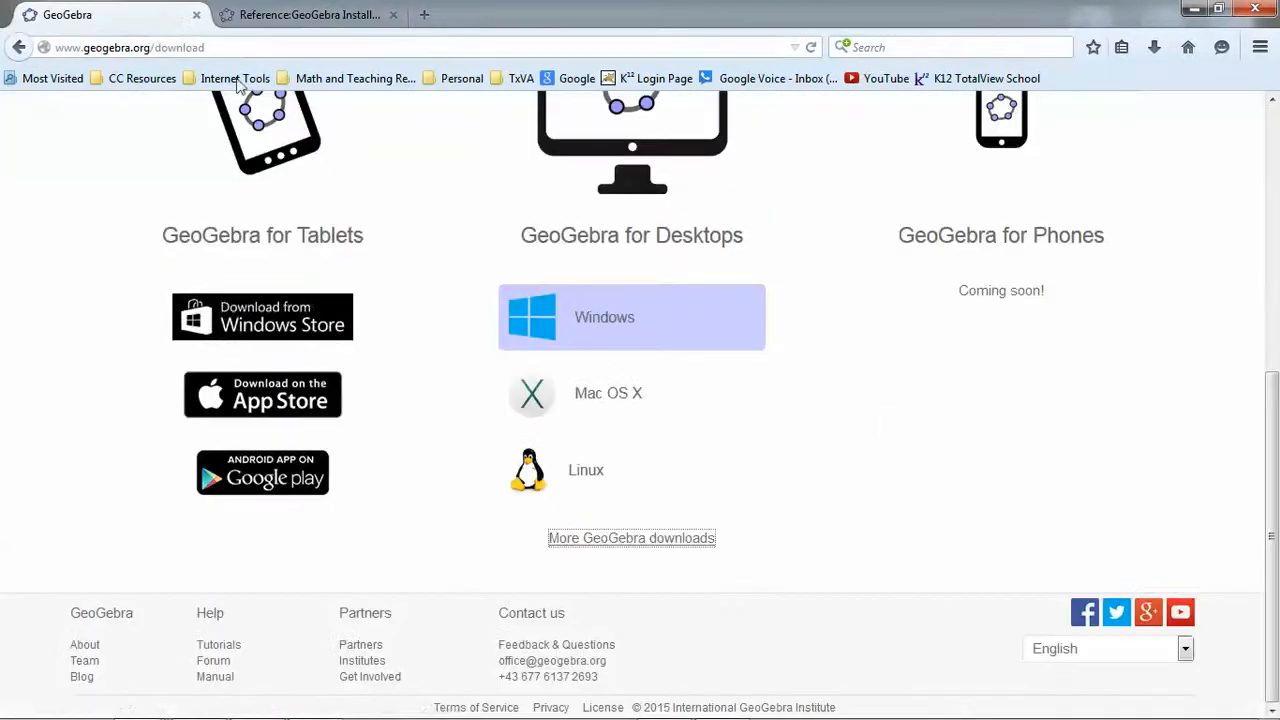
{"action": "left_click", "coordinate": [285, 324]}
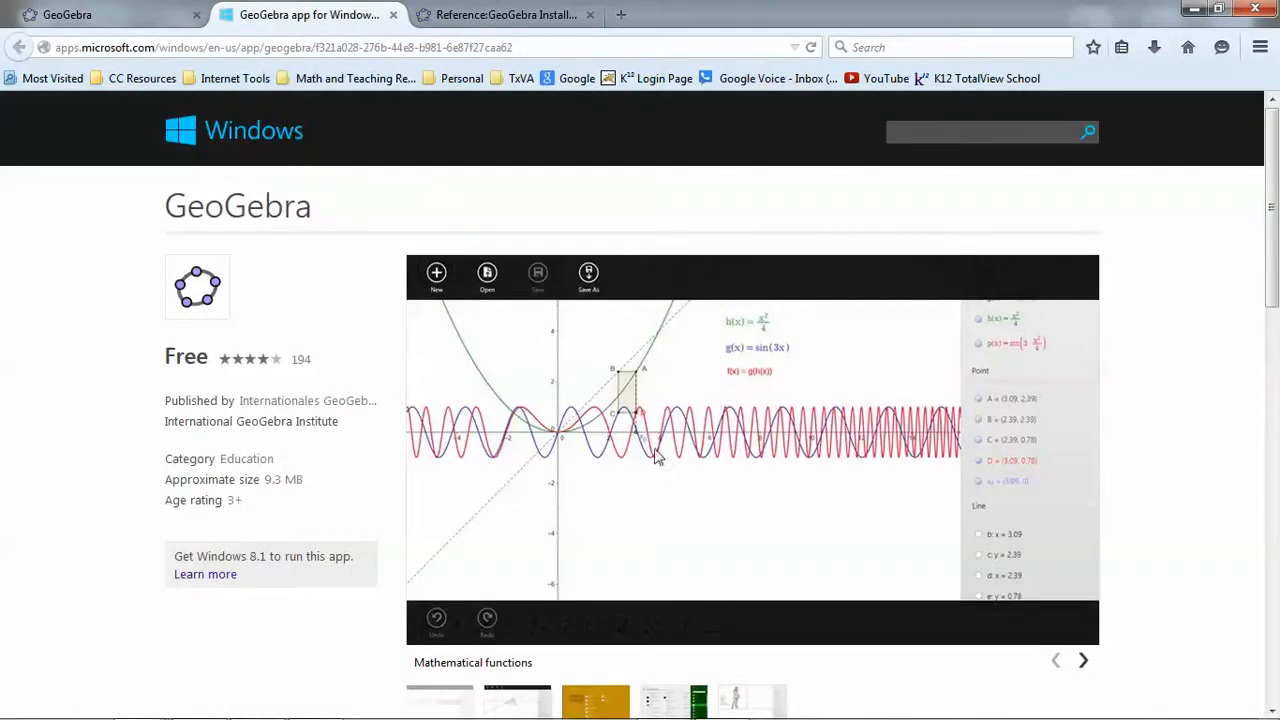
{"action": "scroll", "coordinate": [735, 427], "scroll_direction": "down", "scroll_amount": 4}
{"action": "scroll", "coordinate": [735, 427], "scroll_direction": "down", "scroll_amount": 10}
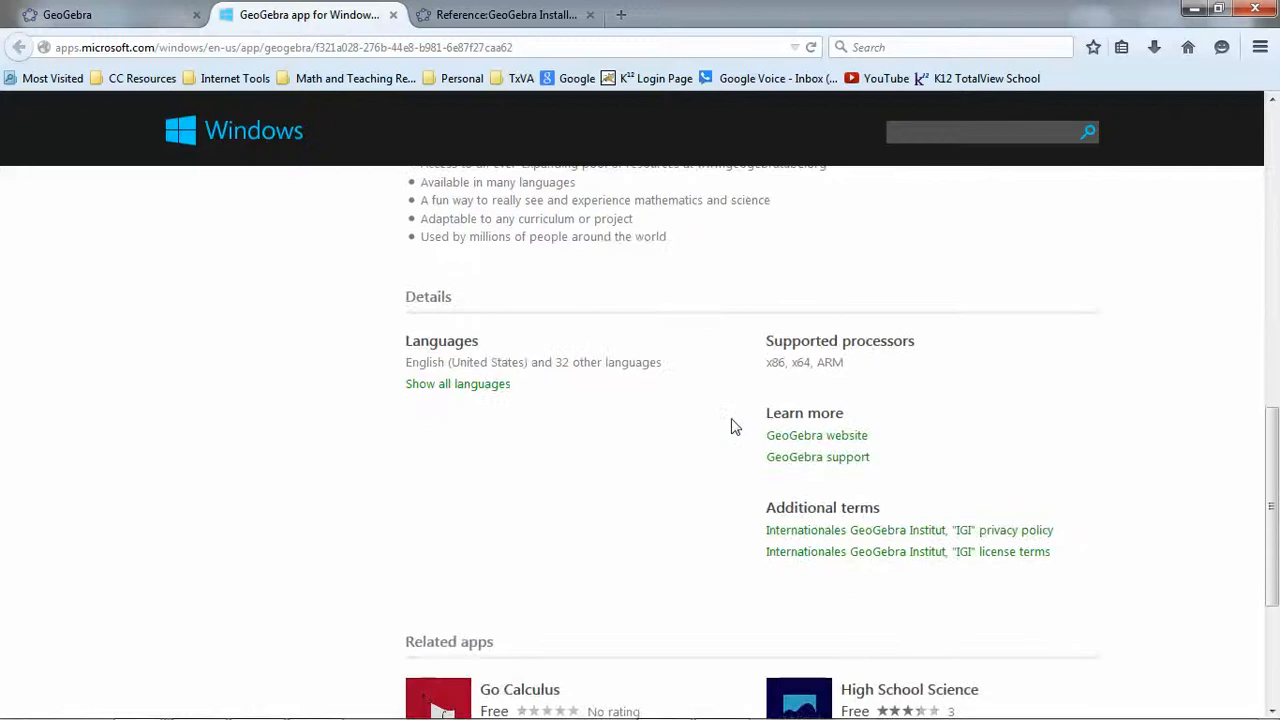
{"action": "scroll", "coordinate": [735, 427], "scroll_direction": "down", "scroll_amount": 5}
{"action": "scroll", "coordinate": [735, 427], "scroll_direction": "up", "scroll_amount": 9}
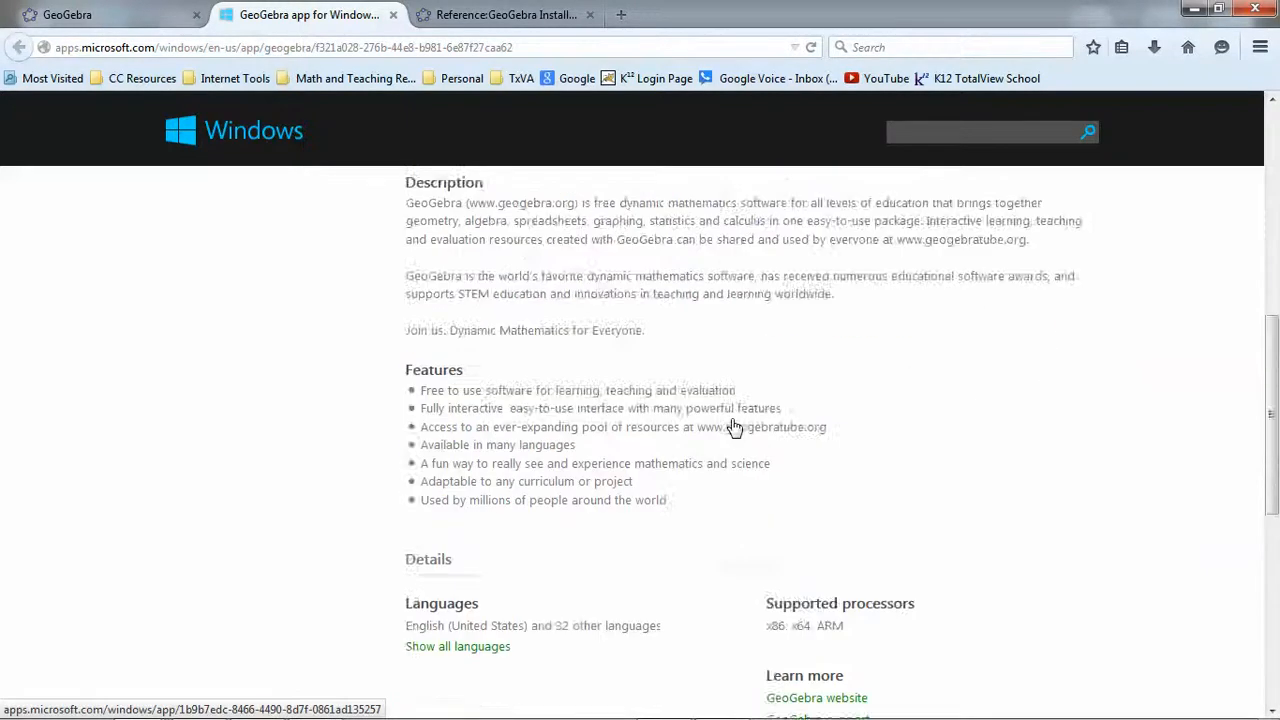
{"action": "scroll", "coordinate": [735, 427], "scroll_direction": "up", "scroll_amount": 9}
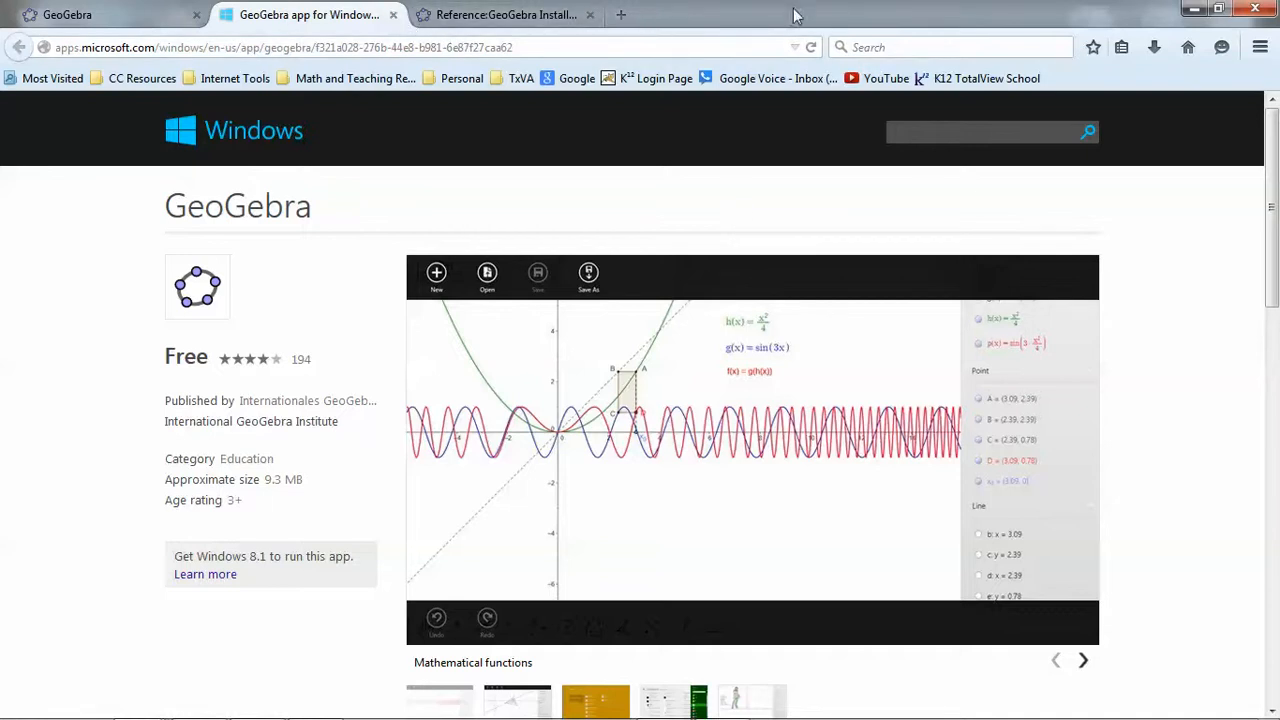
{"action": "left_click", "coordinate": [1255, 8]}
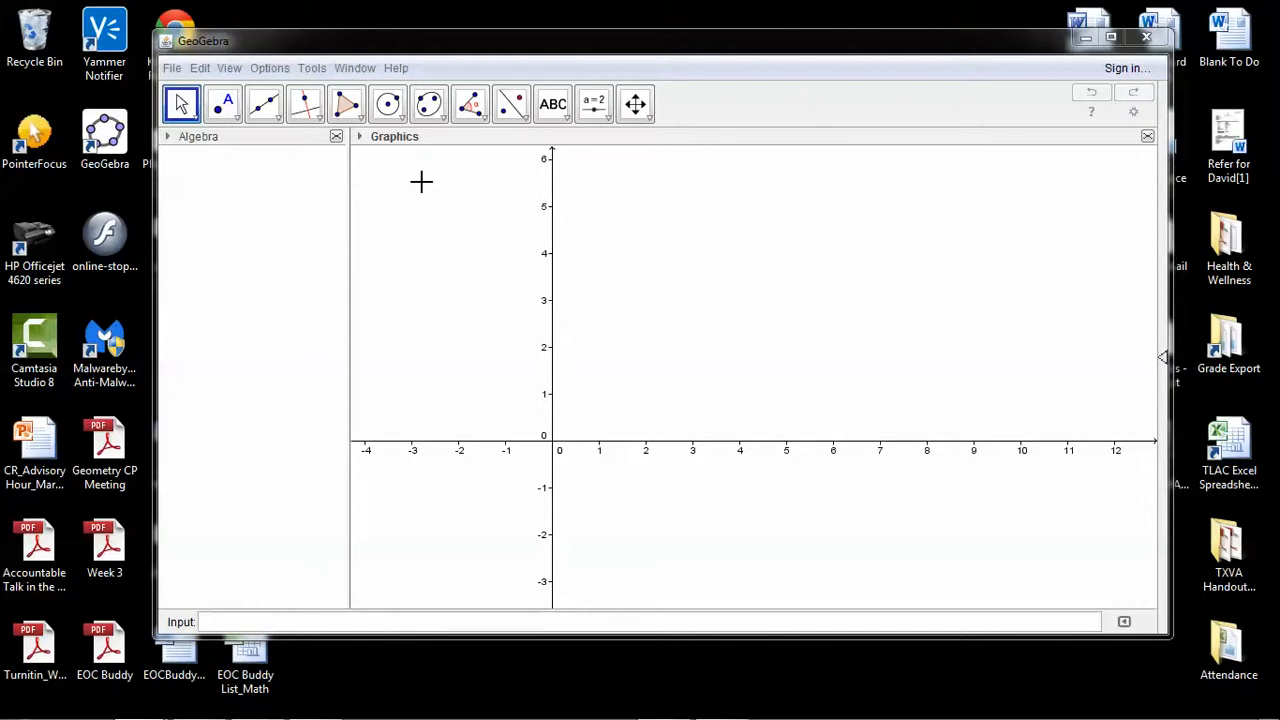
Open the Graphics preferences in GeoGebra and turn on the grid
{"action": "left_click", "coordinate": [230, 70]}
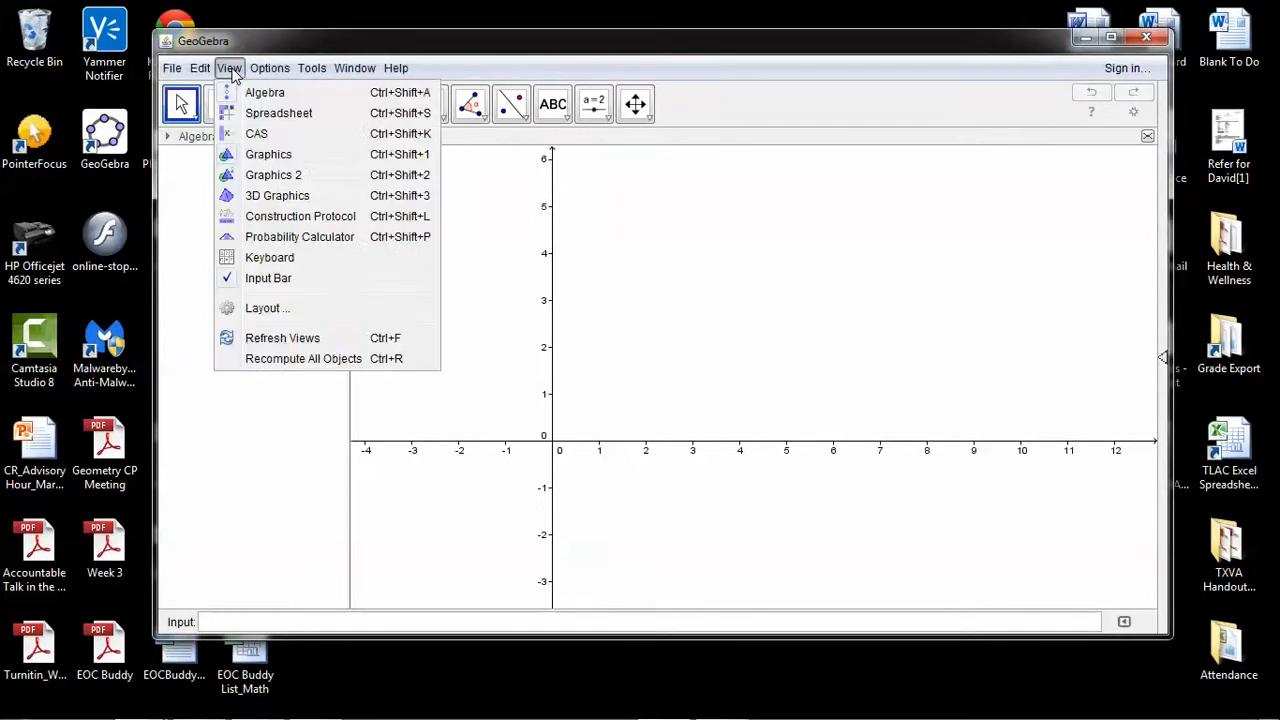
{"action": "left_click", "coordinate": [262, 309]}
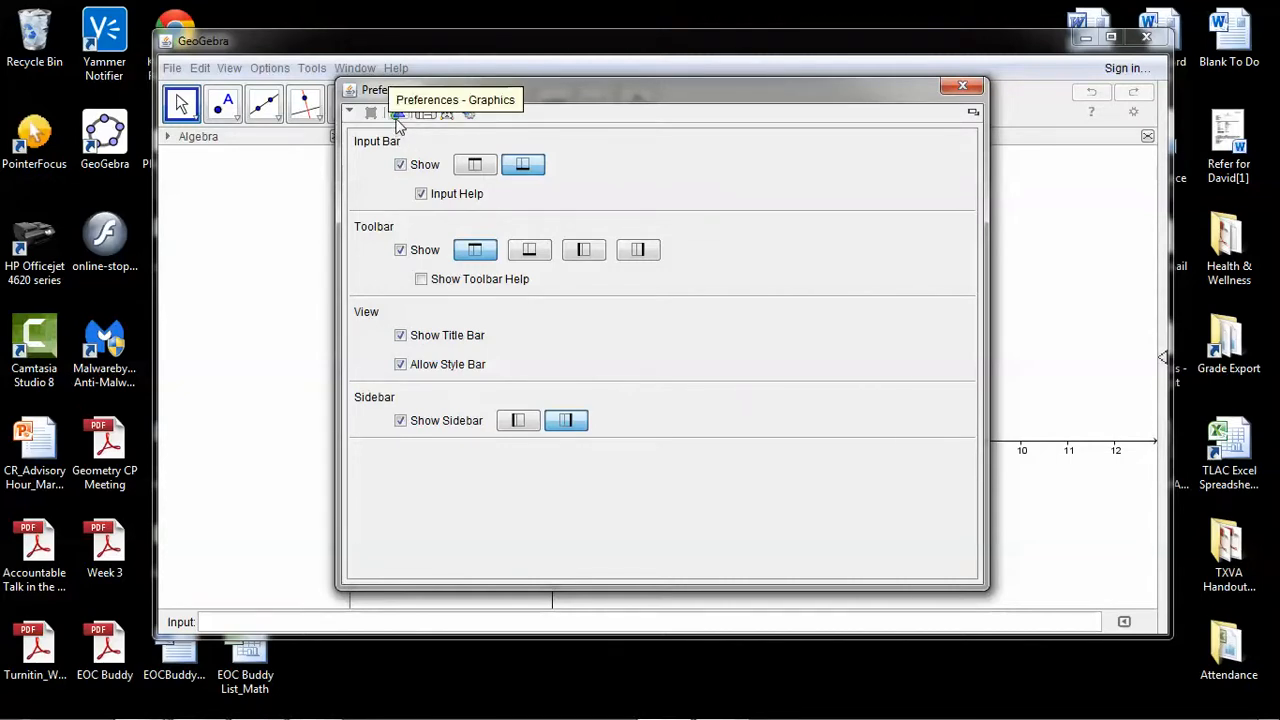
{"action": "left_click", "coordinate": [397, 113]}
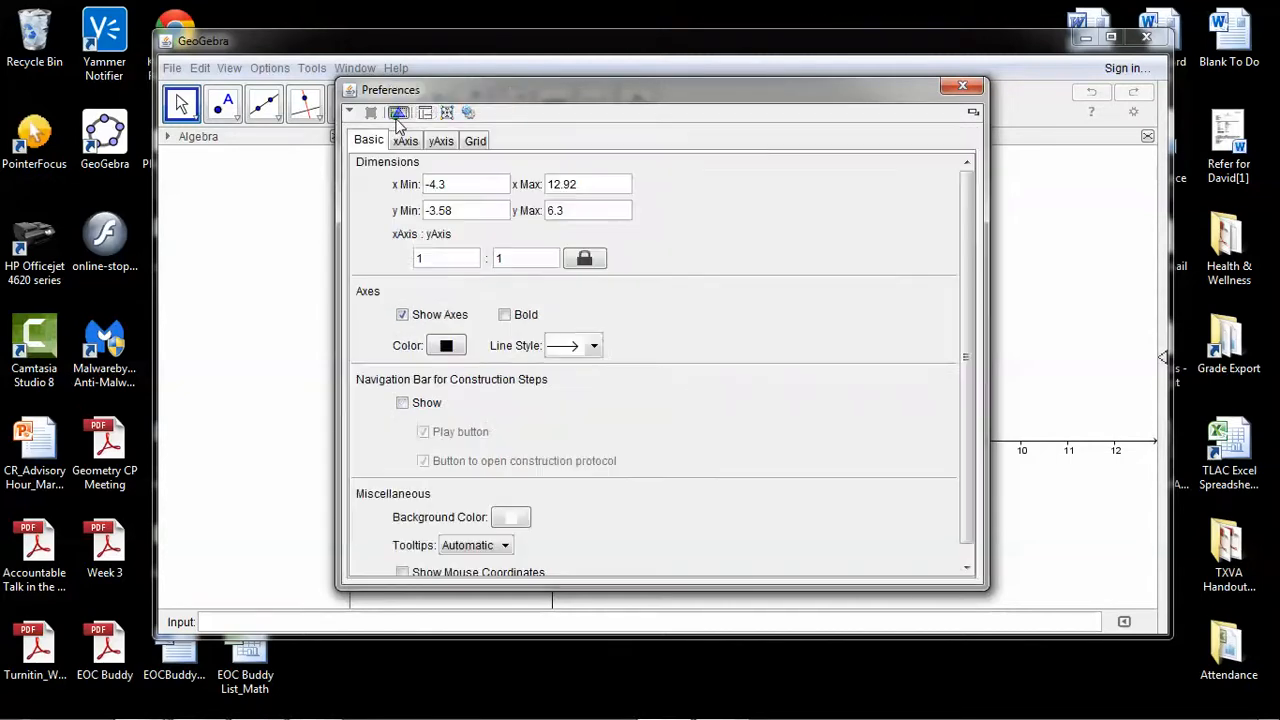
{"action": "left_click", "coordinate": [476, 142]}
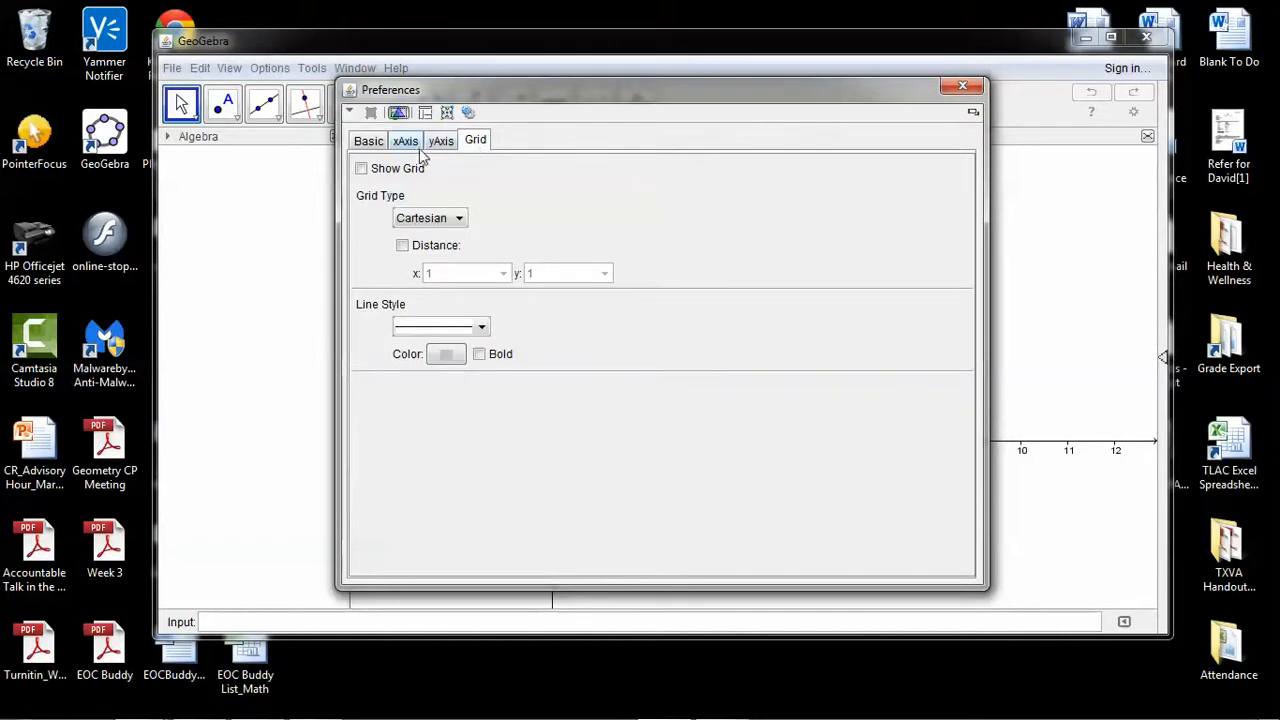
{"action": "left_click", "coordinate": [362, 170]}
Set a fixed grid distance of 1 for both x and y, and close the preferences
{"action": "left_click", "coordinate": [403, 247]}
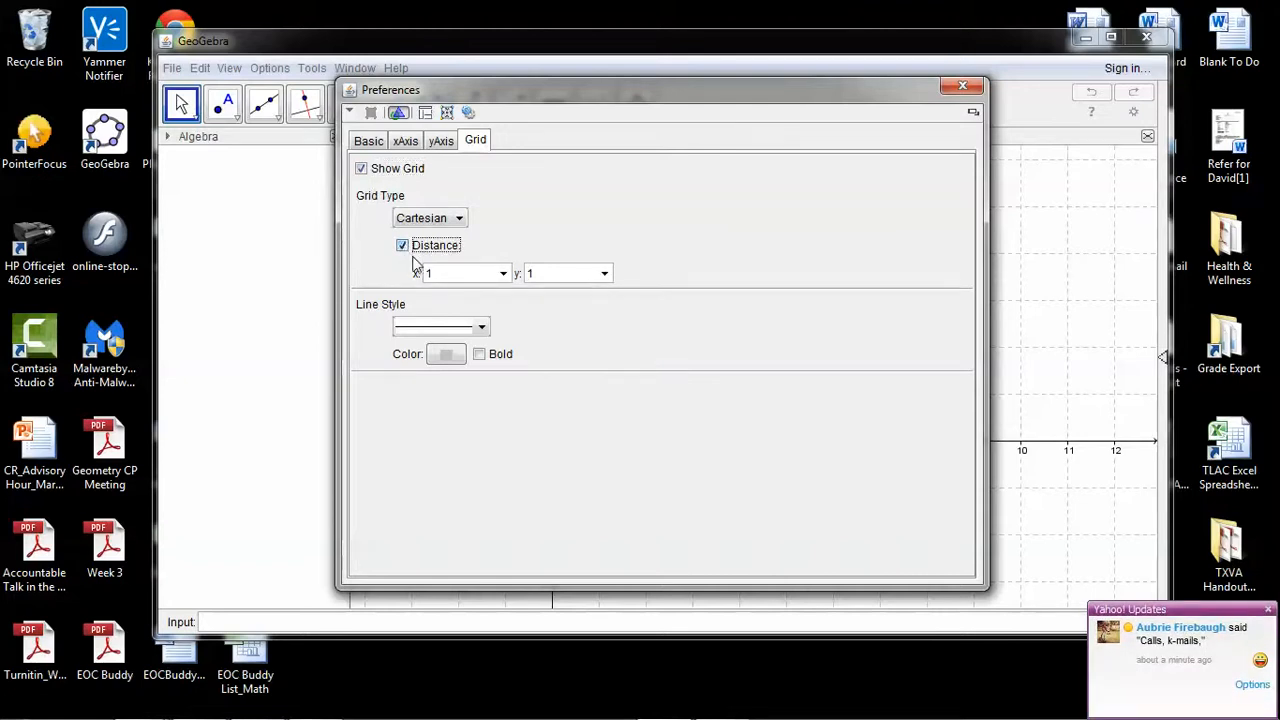
{"action": "double_click", "coordinate": [439, 274]}
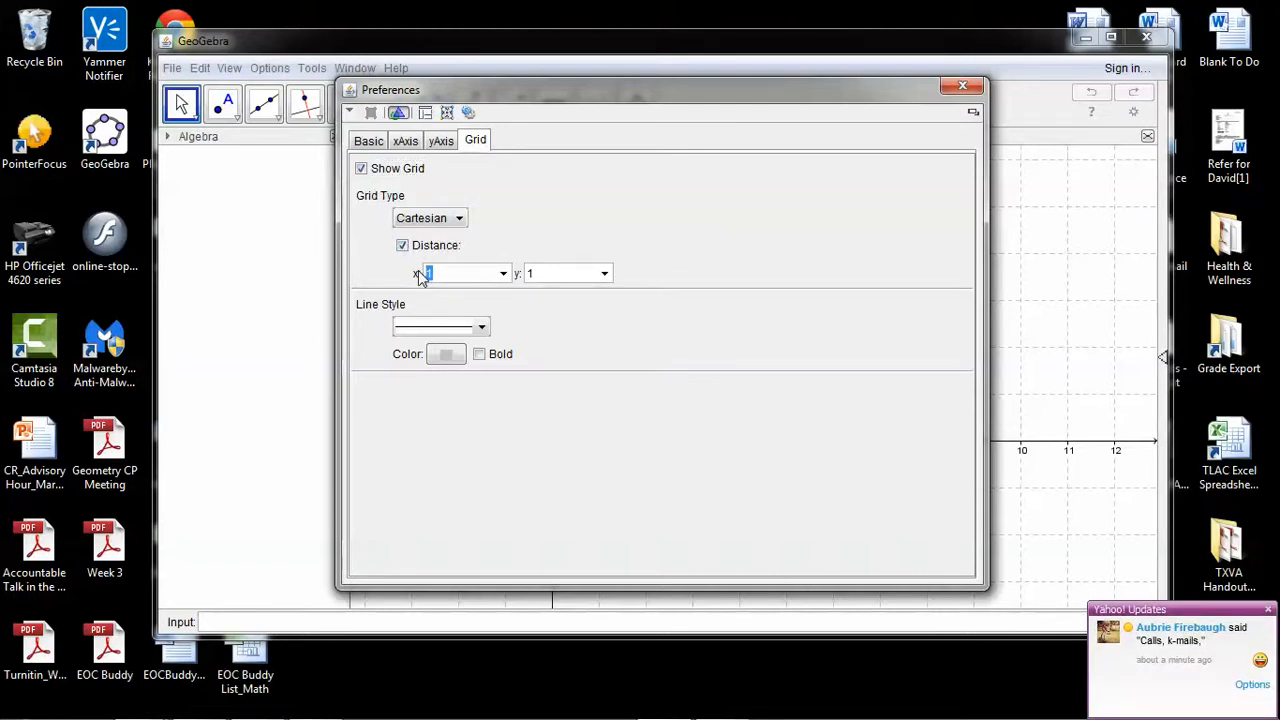
{"action": "type", "text": "1"}
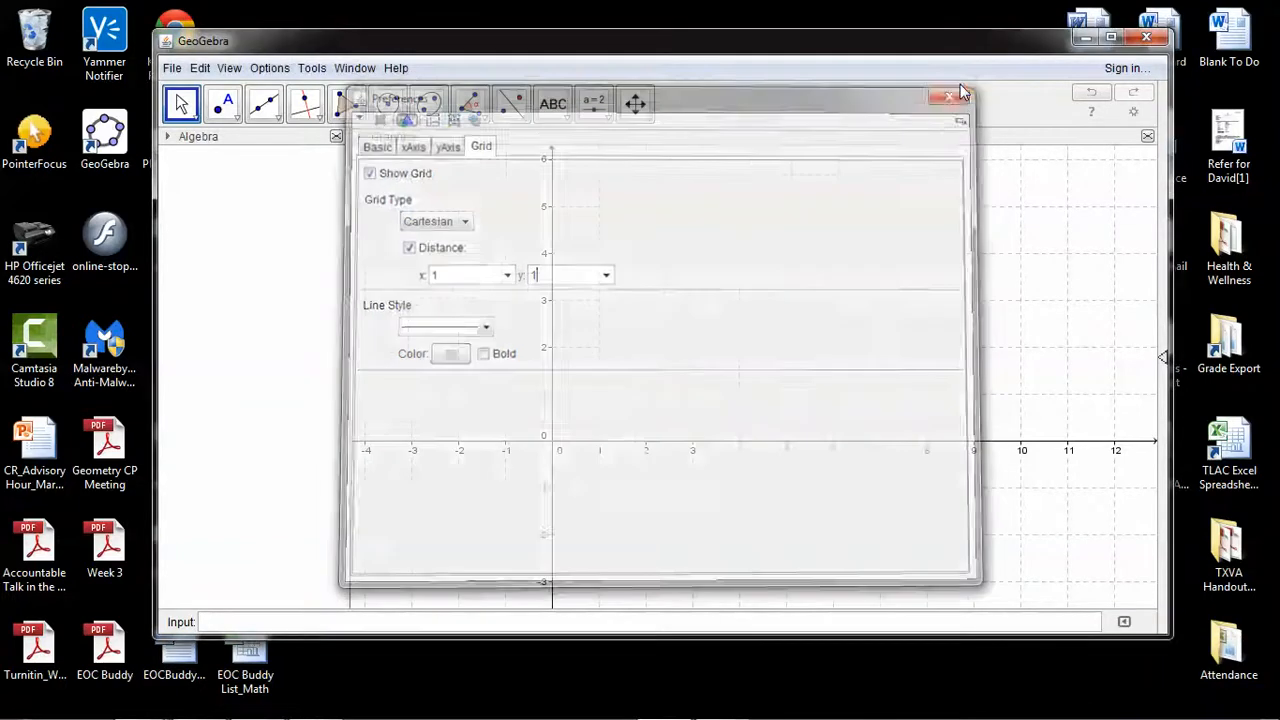
{"action": "left_click", "coordinate": [962, 89]}
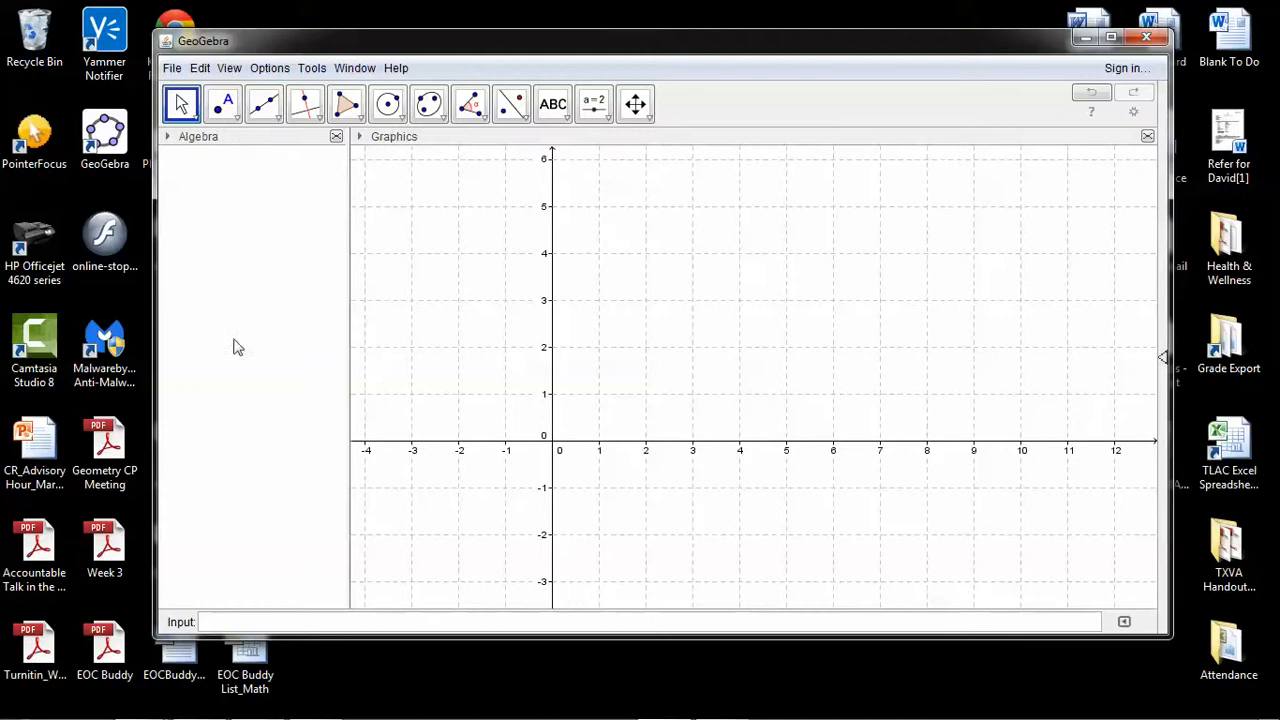
Close the Algebra view and shift the graphics view so the origin sits near its lower-left corner
{"action": "left_click", "coordinate": [337, 138]}
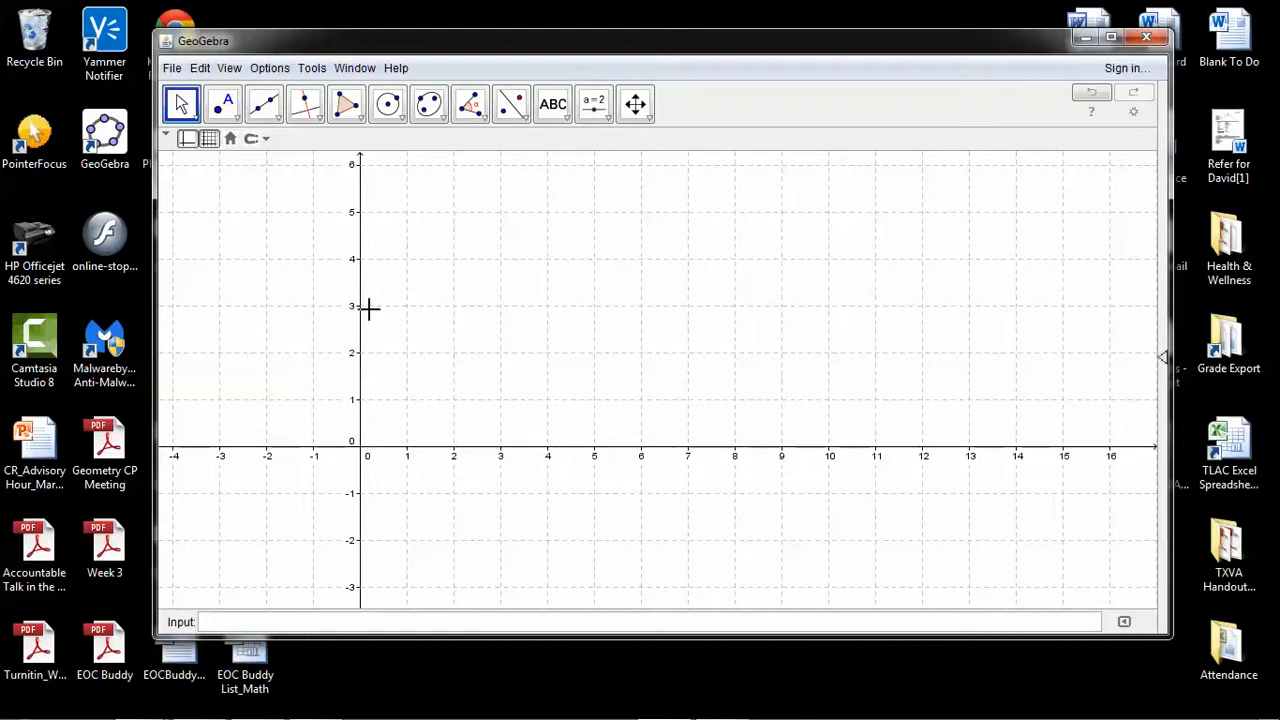
{"action": "left_click", "coordinate": [636, 108]}
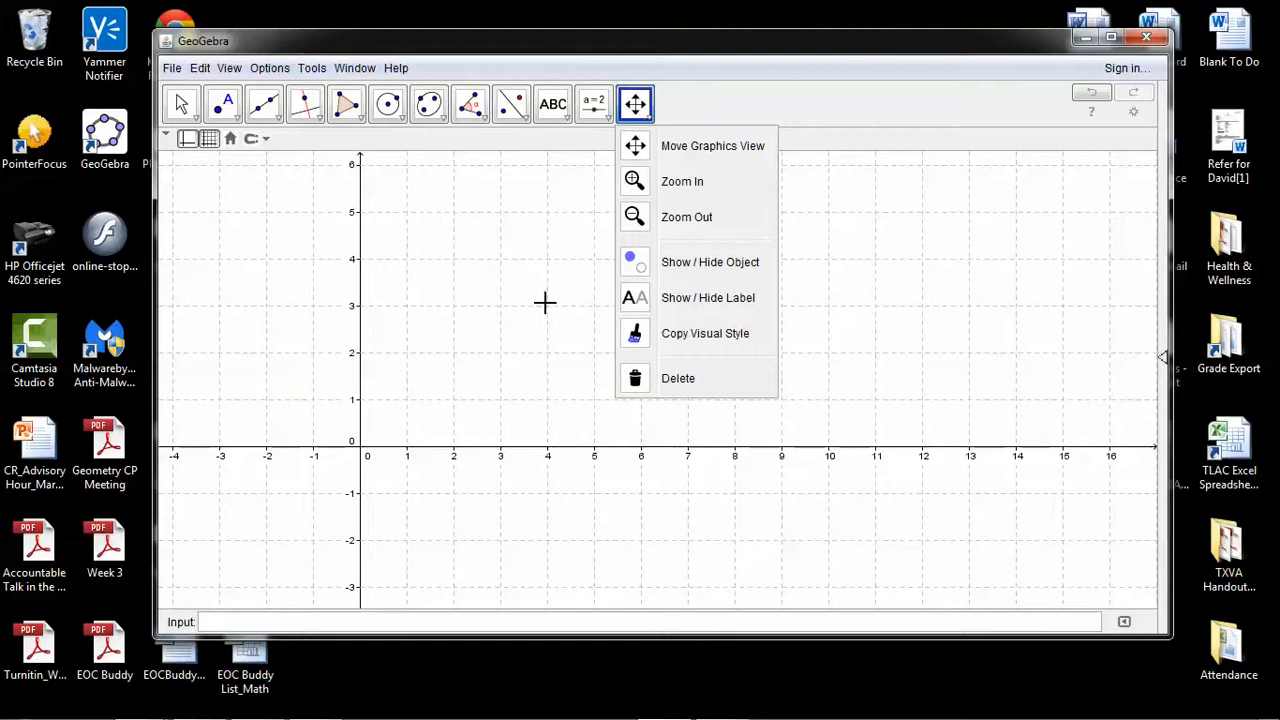
{"action": "left_click_drag", "start_coordinate": [531, 265], "coordinate": [367, 407]}
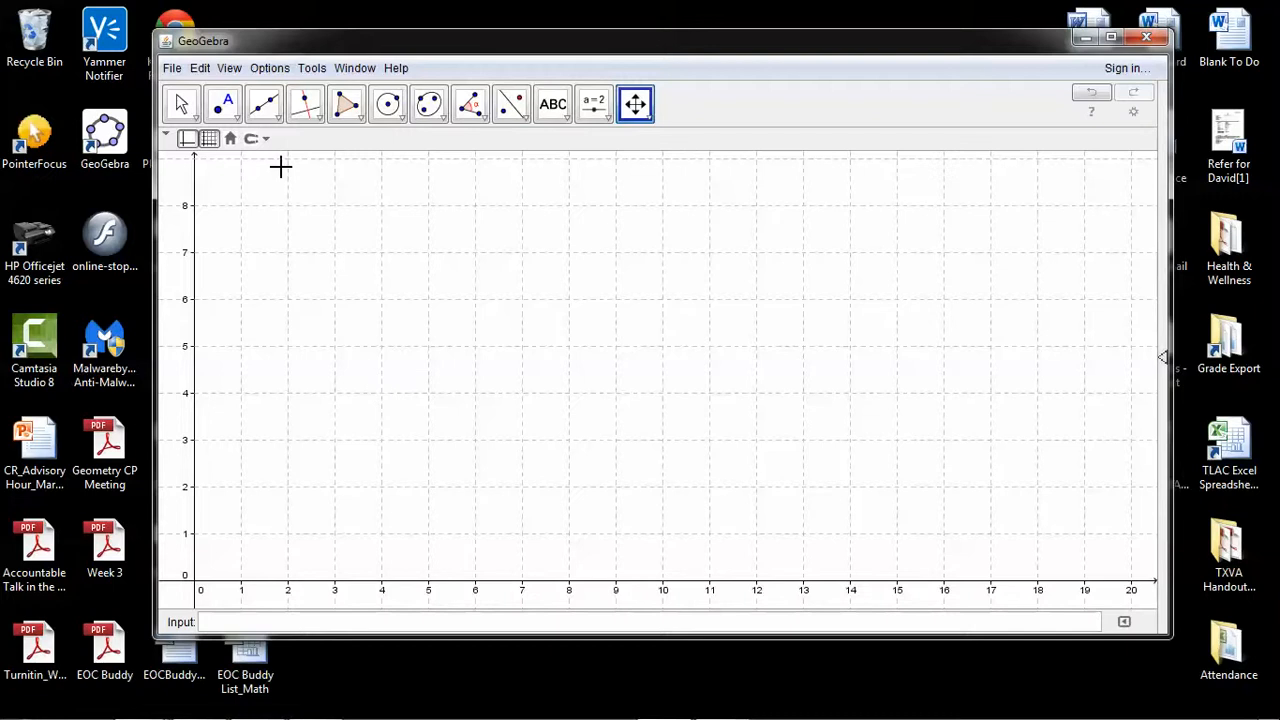
Draw a segment along the x-axis from the origin to (1, 0)
{"action": "left_click", "coordinate": [279, 116]}
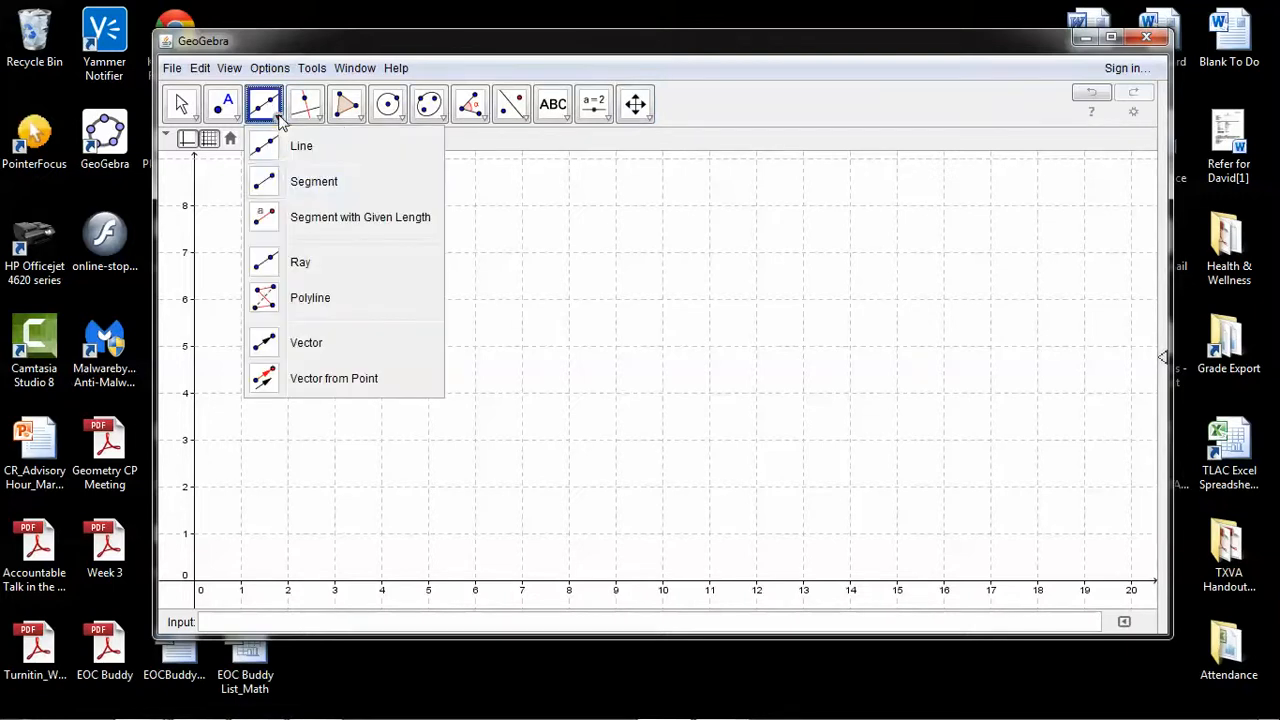
{"action": "left_click", "coordinate": [260, 181]}
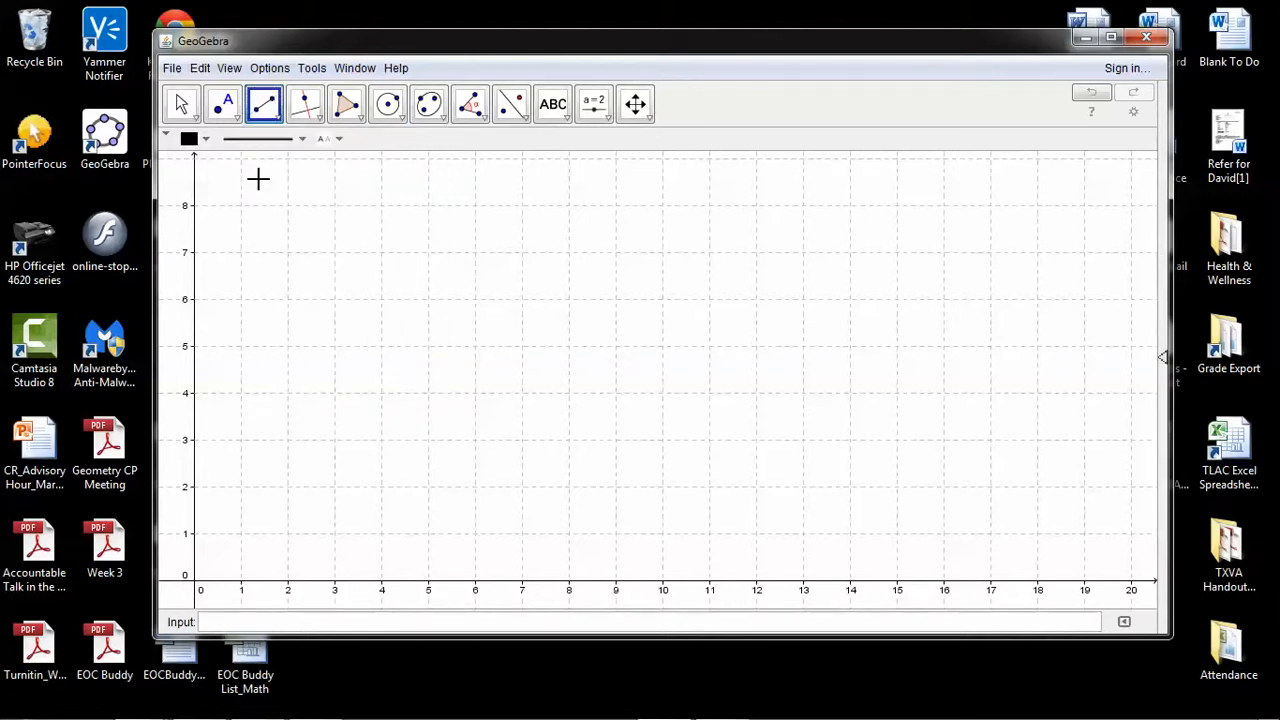
{"action": "left_click", "coordinate": [196, 581]}
{"action": "left_click", "coordinate": [241, 580]}
Try to move the segment and its endpoints off the x-axis, sliding the second endpoint to about x = 0.85
{"action": "left_click", "coordinate": [635, 103]}
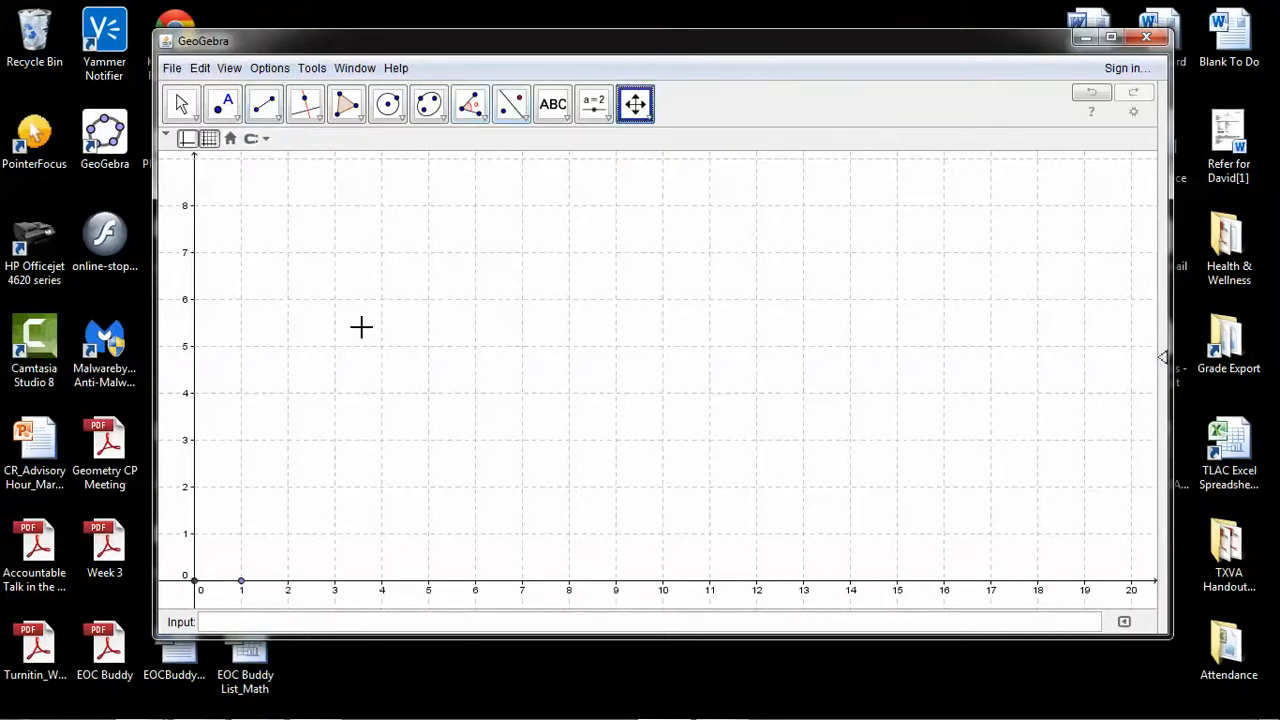
{"action": "left_click_drag", "start_coordinate": [340, 360], "coordinate": [568, 333]}
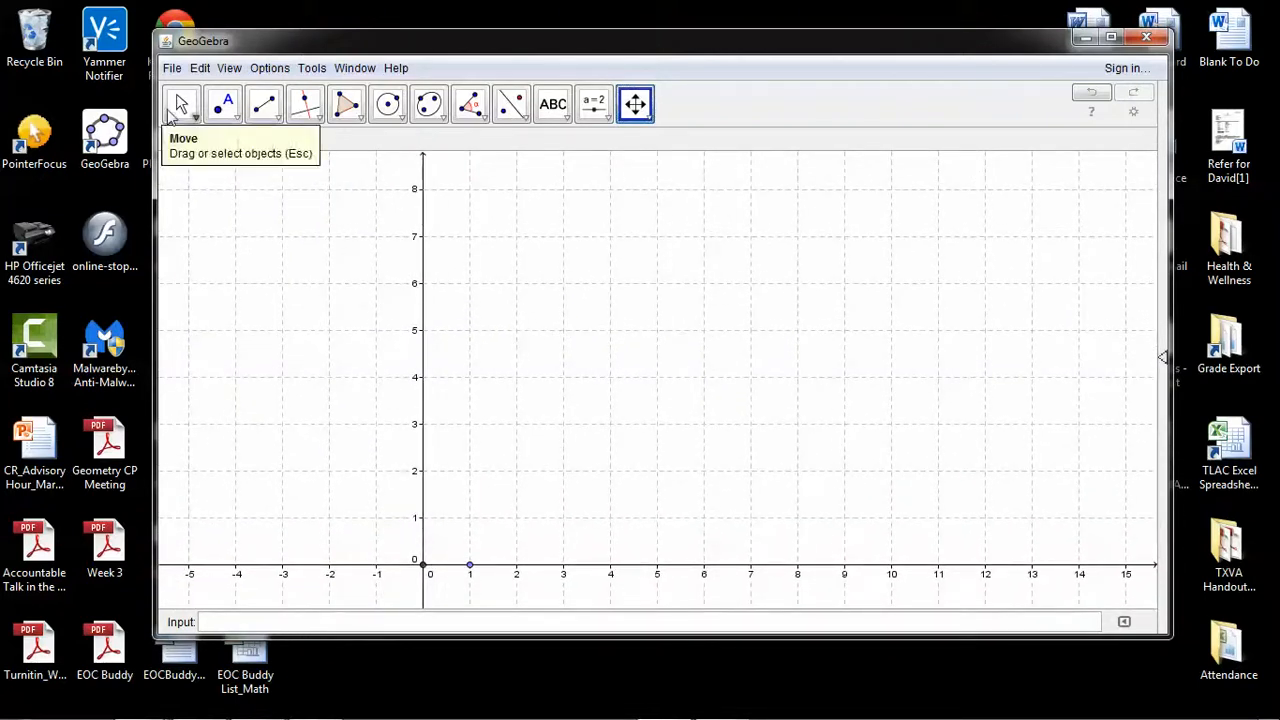
{"action": "left_click", "coordinate": [180, 104]}
{"action": "left_click_drag", "start_coordinate": [441, 566], "coordinate": [354, 519]}
{"action": "left_click_drag", "start_coordinate": [447, 567], "coordinate": [335, 532]}
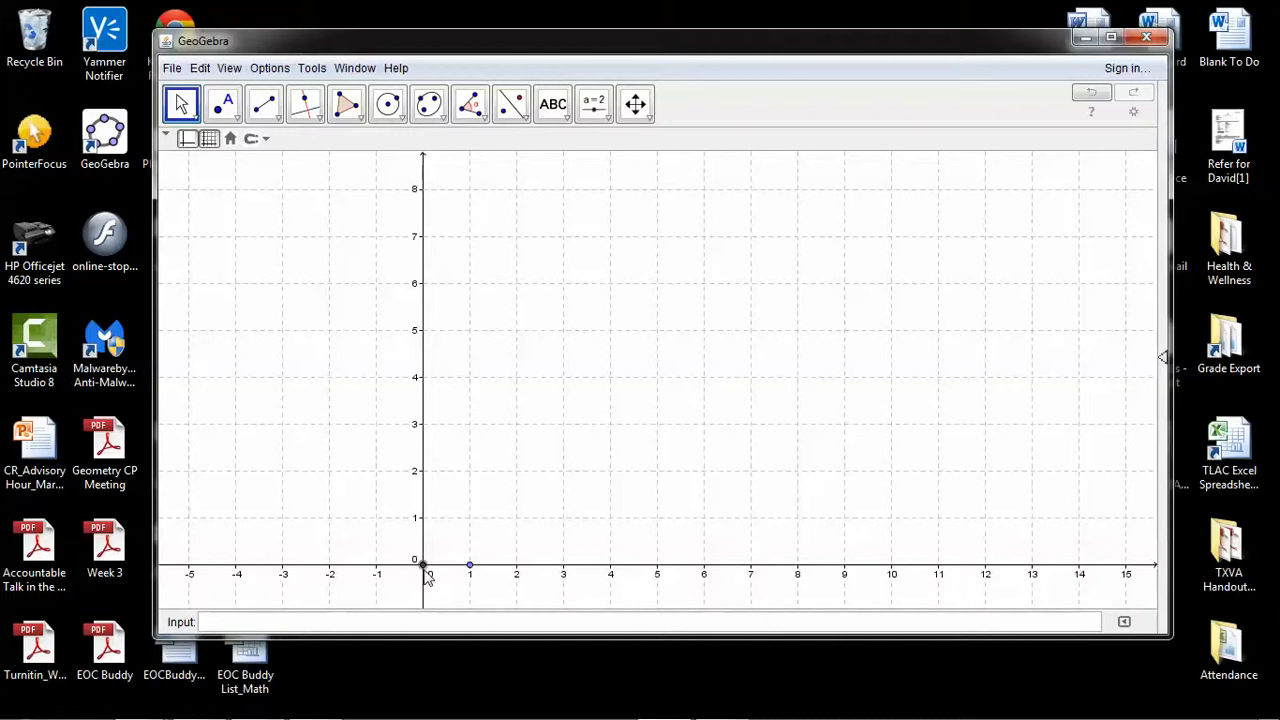
{"action": "left_click_drag", "start_coordinate": [426, 569], "coordinate": [338, 524]}
{"action": "mouse_move", "coordinate": [471, 567]}
{"action": "left_mouse_down"}
{"action": "mouse_move", "coordinate": [463, 537]}
{"action": "mouse_move", "coordinate": [415, 538]}
{"action": "mouse_move", "coordinate": [489, 546]}
{"action": "mouse_move", "coordinate": [463, 546]}
{"action": "left_mouse_up"}
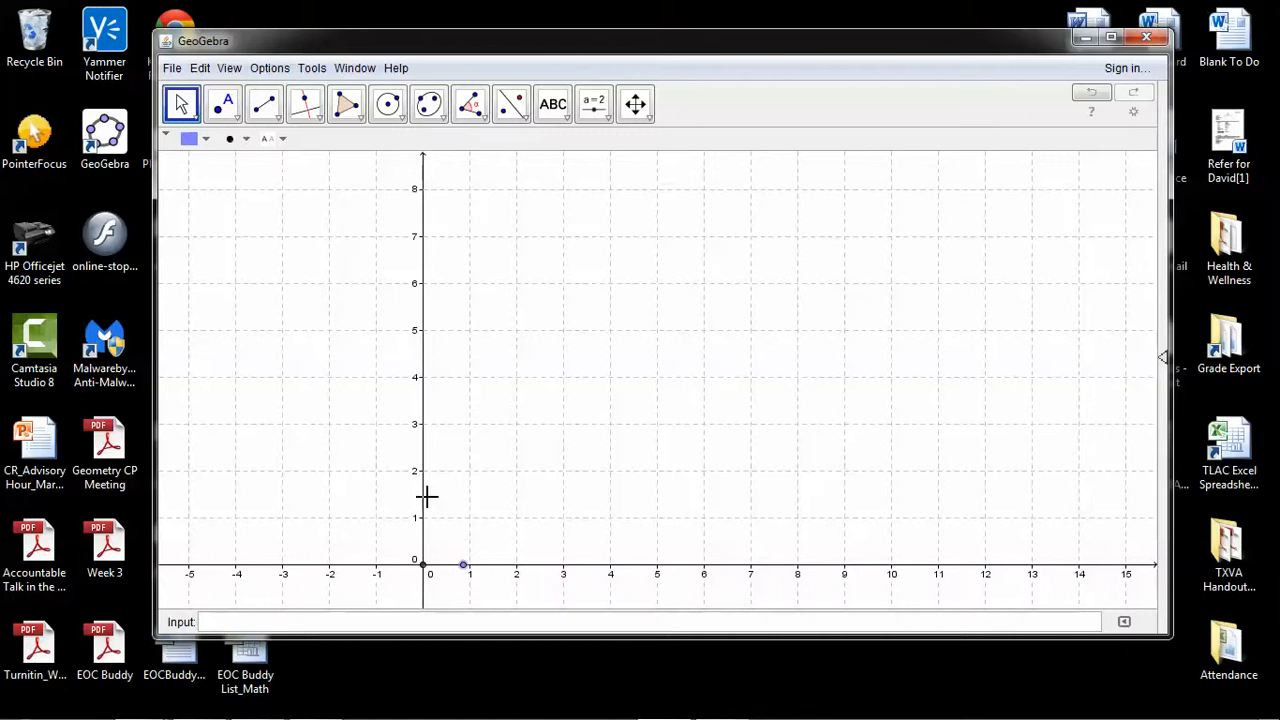
{"action": "left_click", "coordinate": [453, 569]}
{"action": "left_click", "coordinate": [448, 574]}
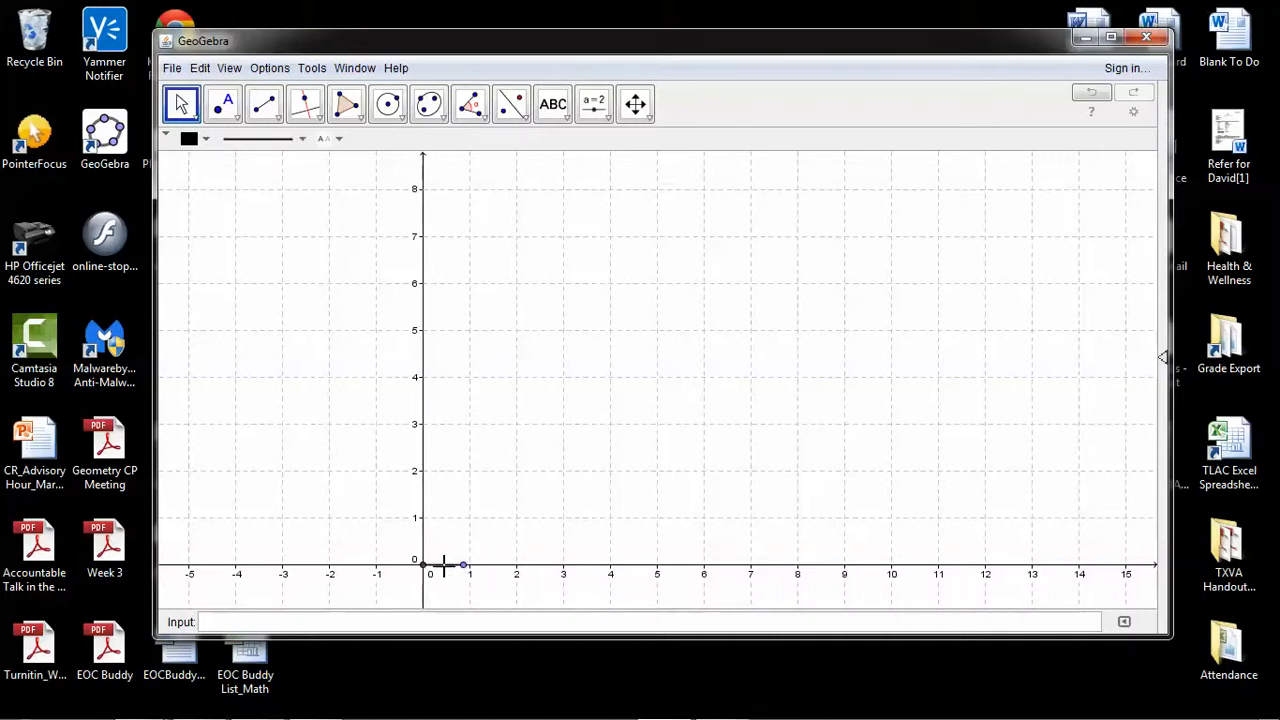
{"action": "left_click", "coordinate": [444, 568]}
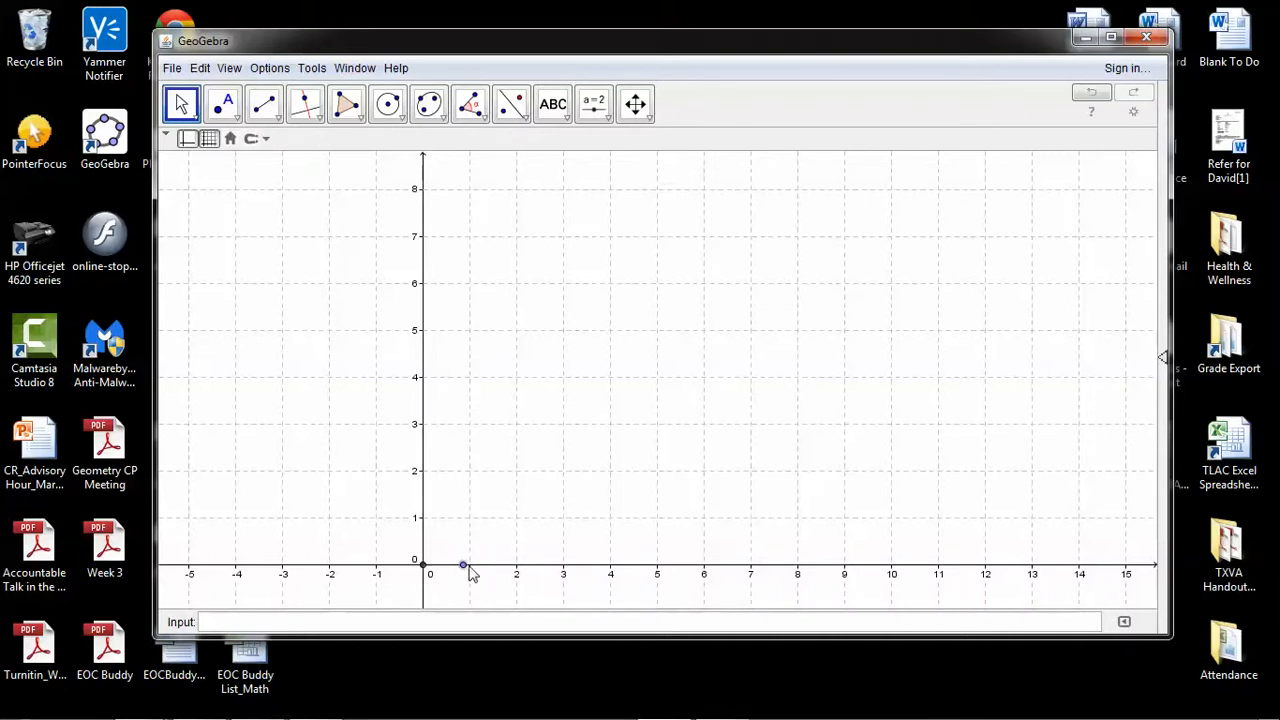
Delete both endpoints of the short segment on the x-axis
{"action": "left_click", "coordinate": [463, 568]}
{"action": "key", "text": "Delete"}
{"action": "left_click", "coordinate": [423, 566]}
{"action": "key", "text": "Delete"}
{"action": "left_click", "coordinate": [400, 588]}
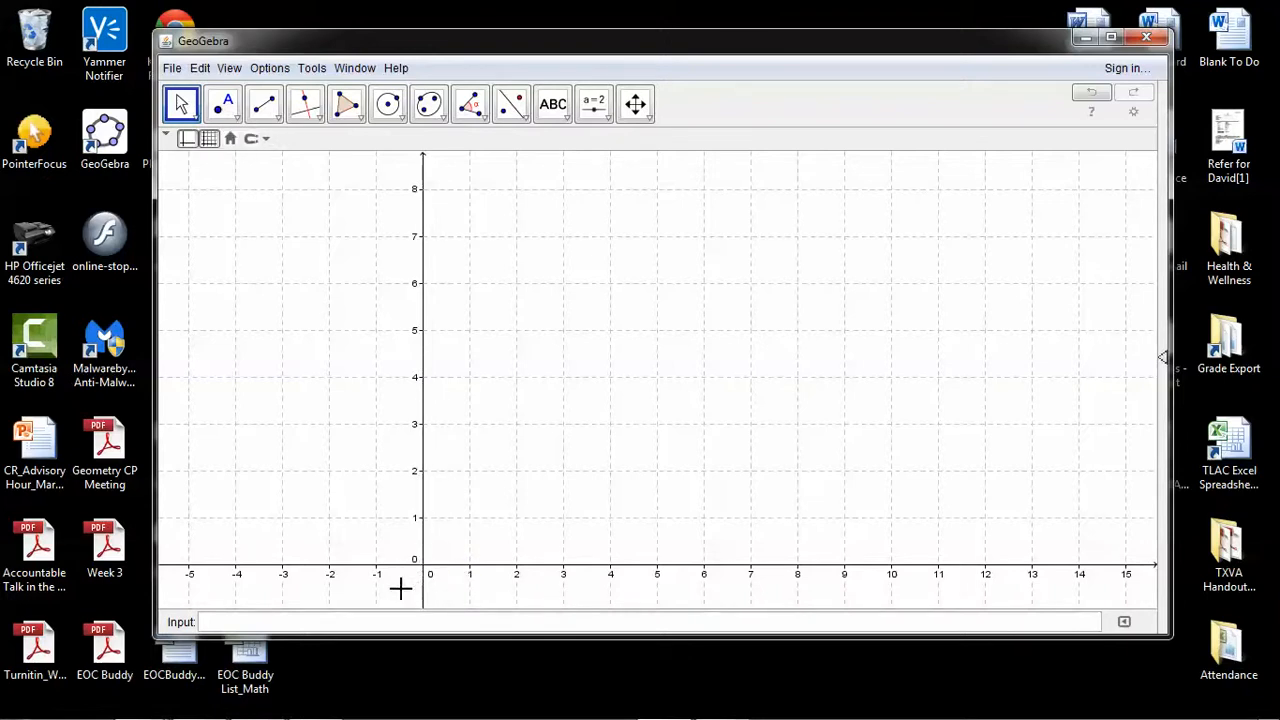
Draw a one-unit vertical segment from (-4, 3) to (-4, 2) and a one-unit horizontal segment from (-4, 2) to (-3, 2)
{"action": "left_click", "coordinate": [262, 113]}
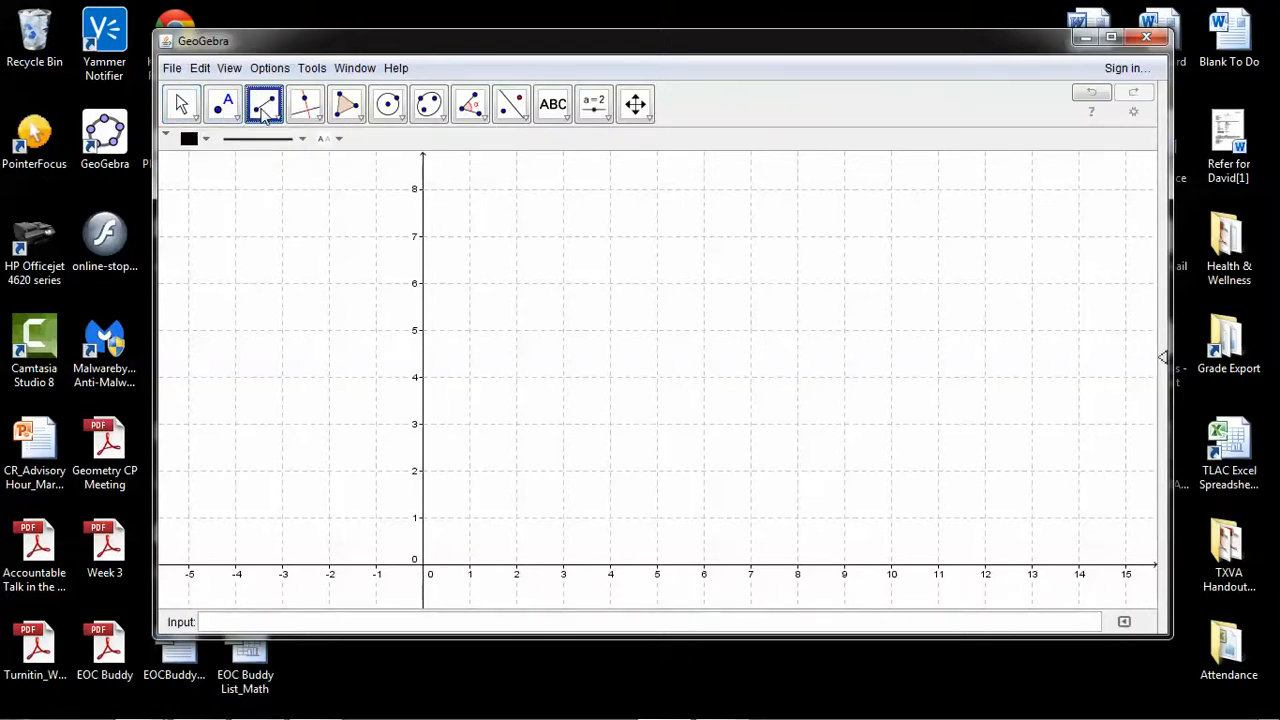
{"action": "left_click", "coordinate": [263, 115]}
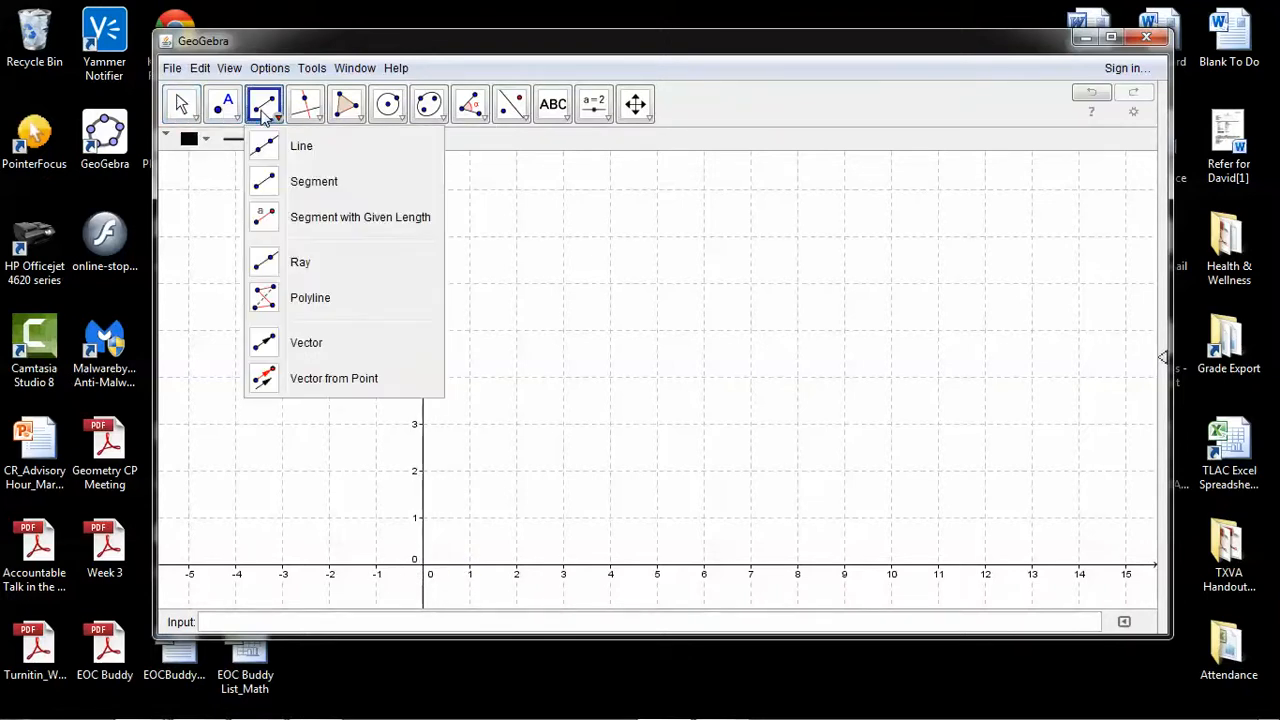
{"action": "left_click", "coordinate": [260, 181]}
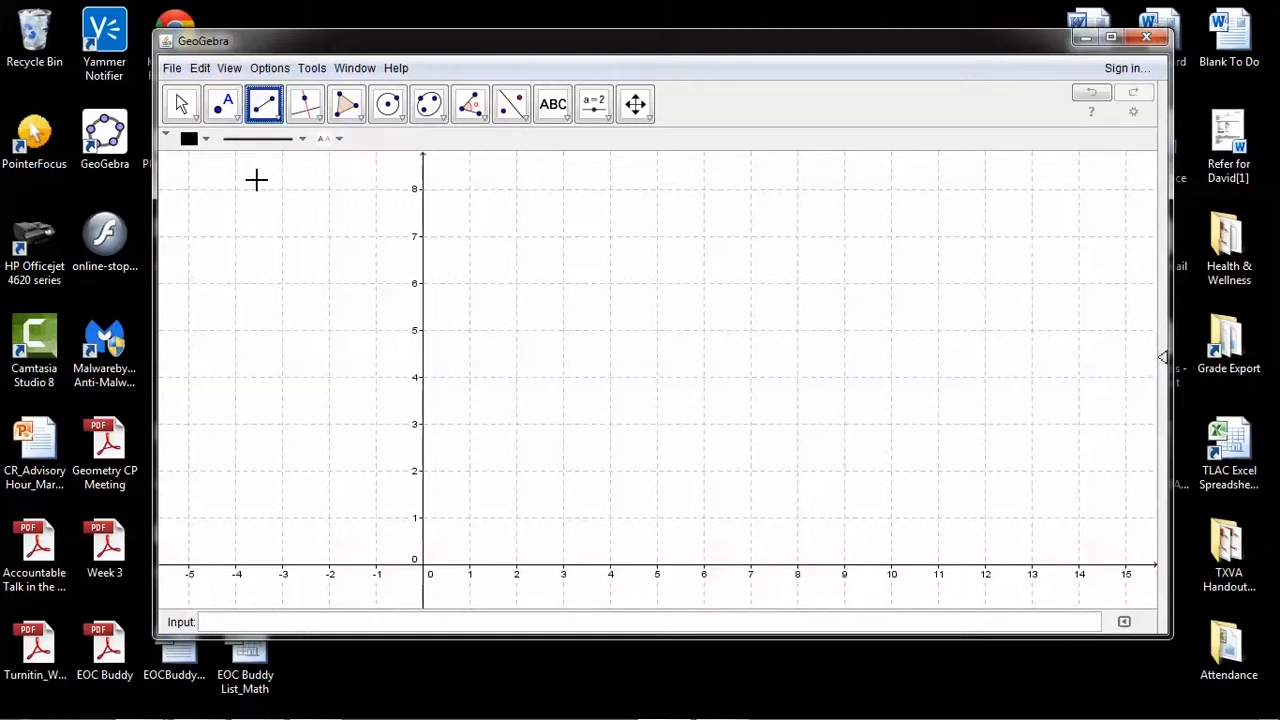
{"action": "left_click", "coordinate": [235, 424]}
{"action": "left_click", "coordinate": [235, 471]}
{"action": "left_click", "coordinate": [236, 471]}
{"action": "left_click", "coordinate": [283, 471]}
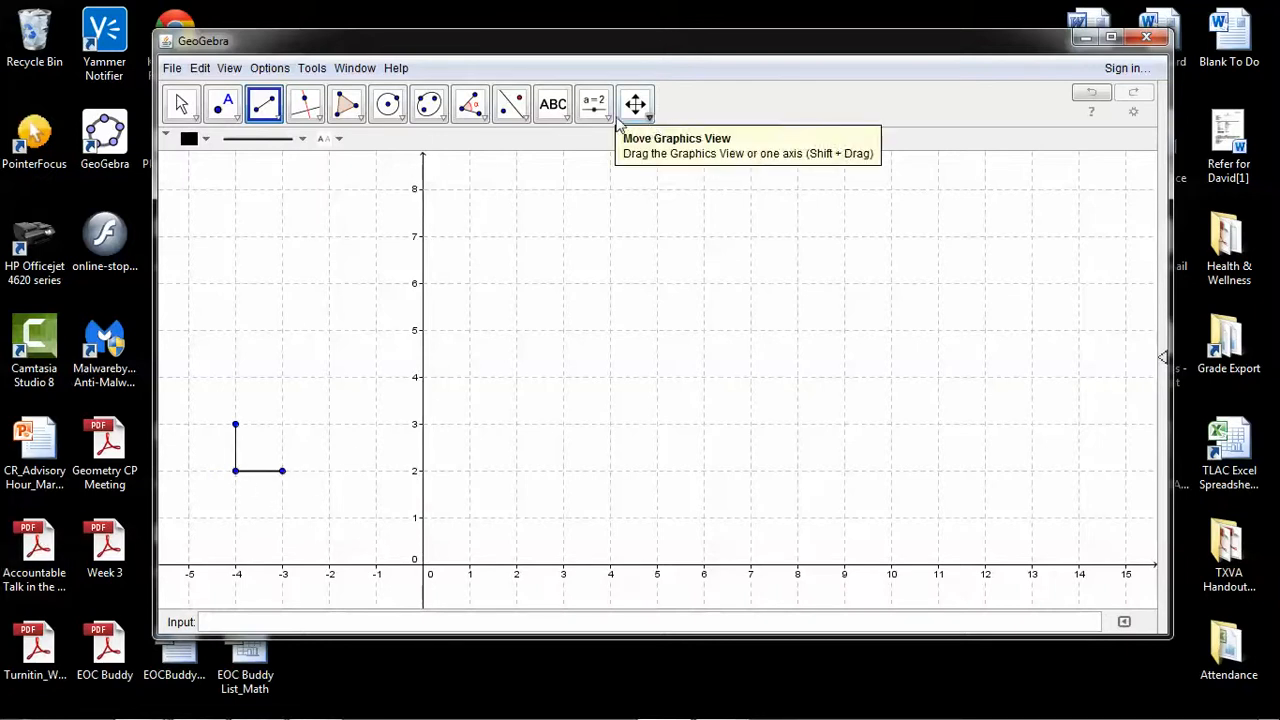
Add the text label "4 ft" just below the horizontal scale segment
{"action": "left_click", "coordinate": [553, 105]}
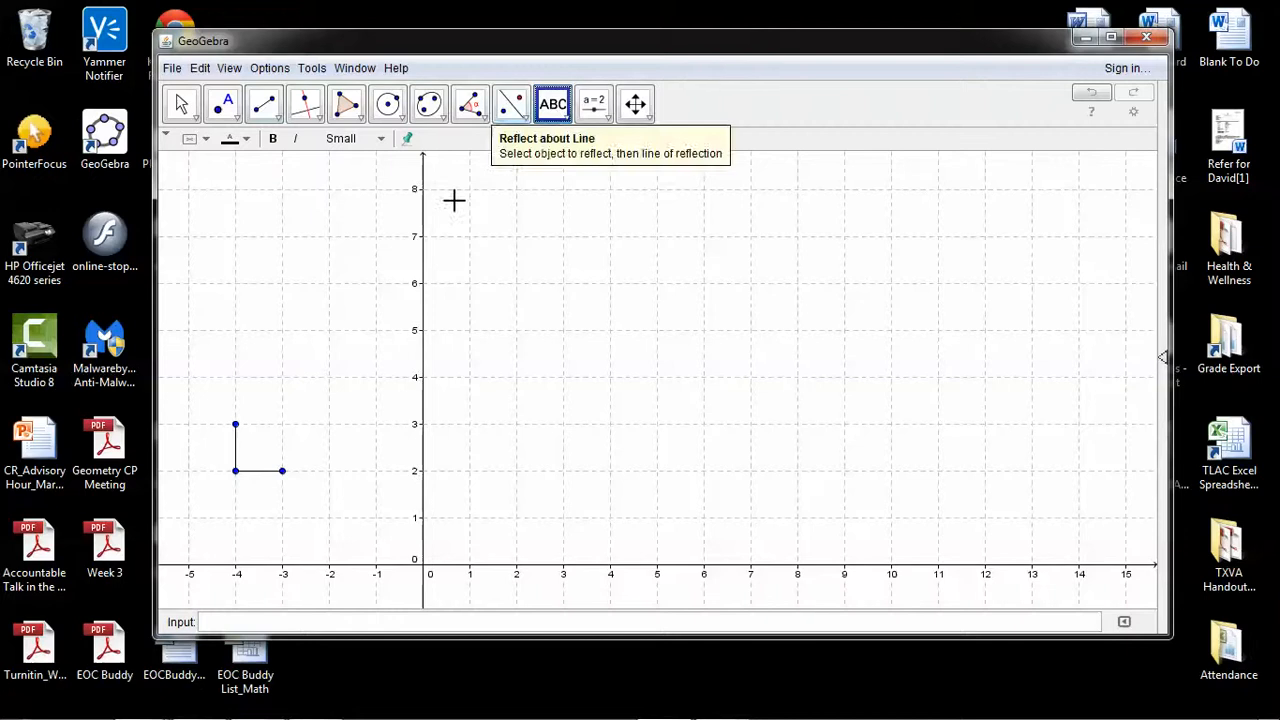
{"action": "left_click", "coordinate": [241, 498]}
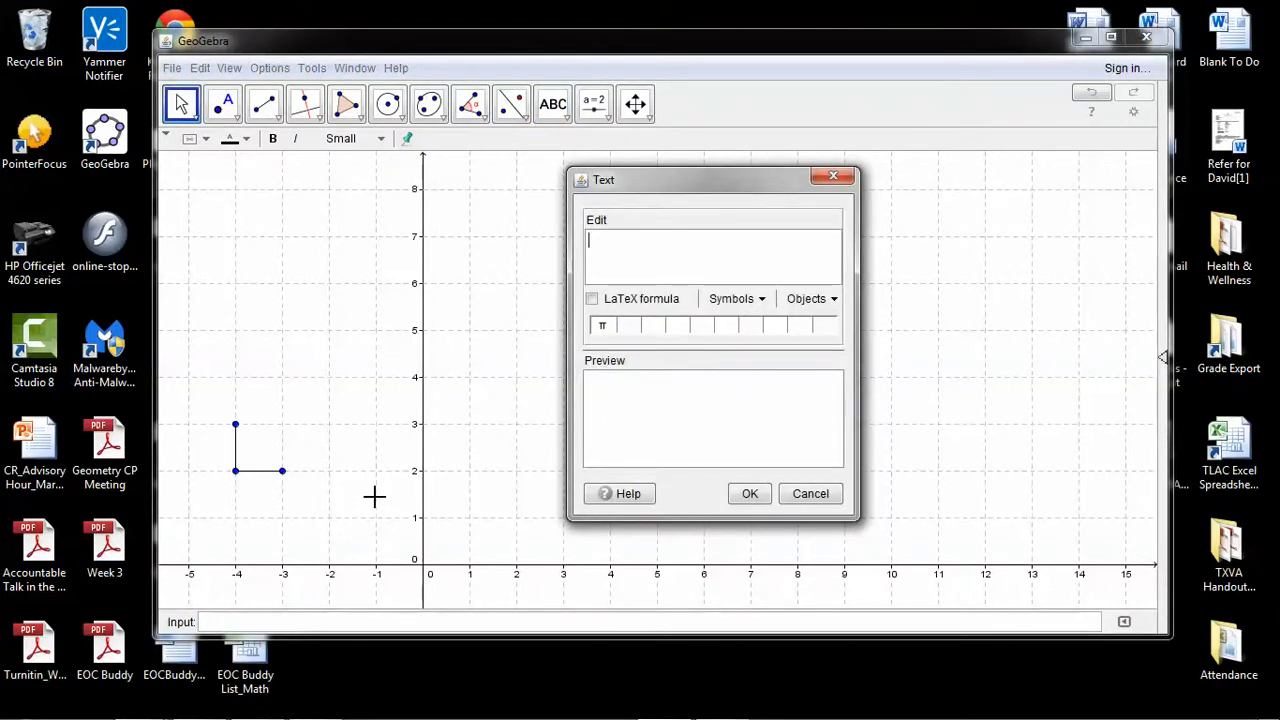
{"action": "type", "text": "4 ft"}
{"action": "left_click", "coordinate": [748, 494]}
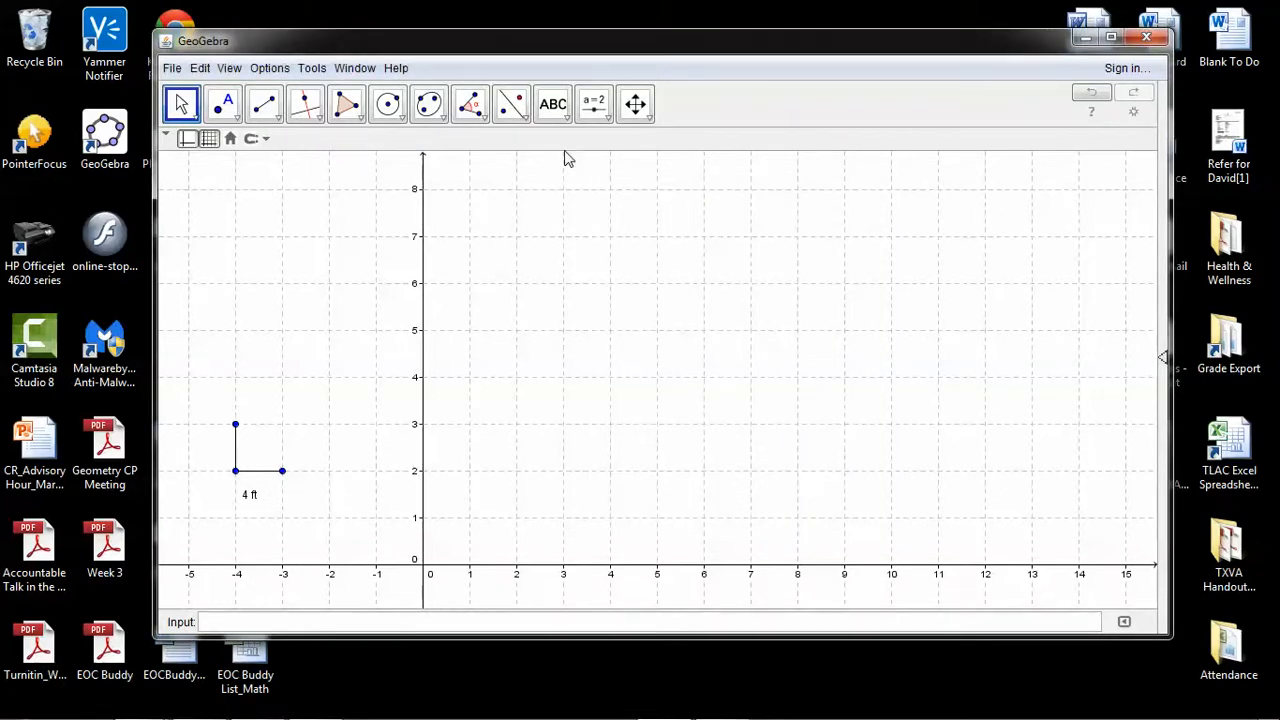
Add the text label "4 ft" just left of the vertical scale segment
{"action": "left_click", "coordinate": [553, 104]}
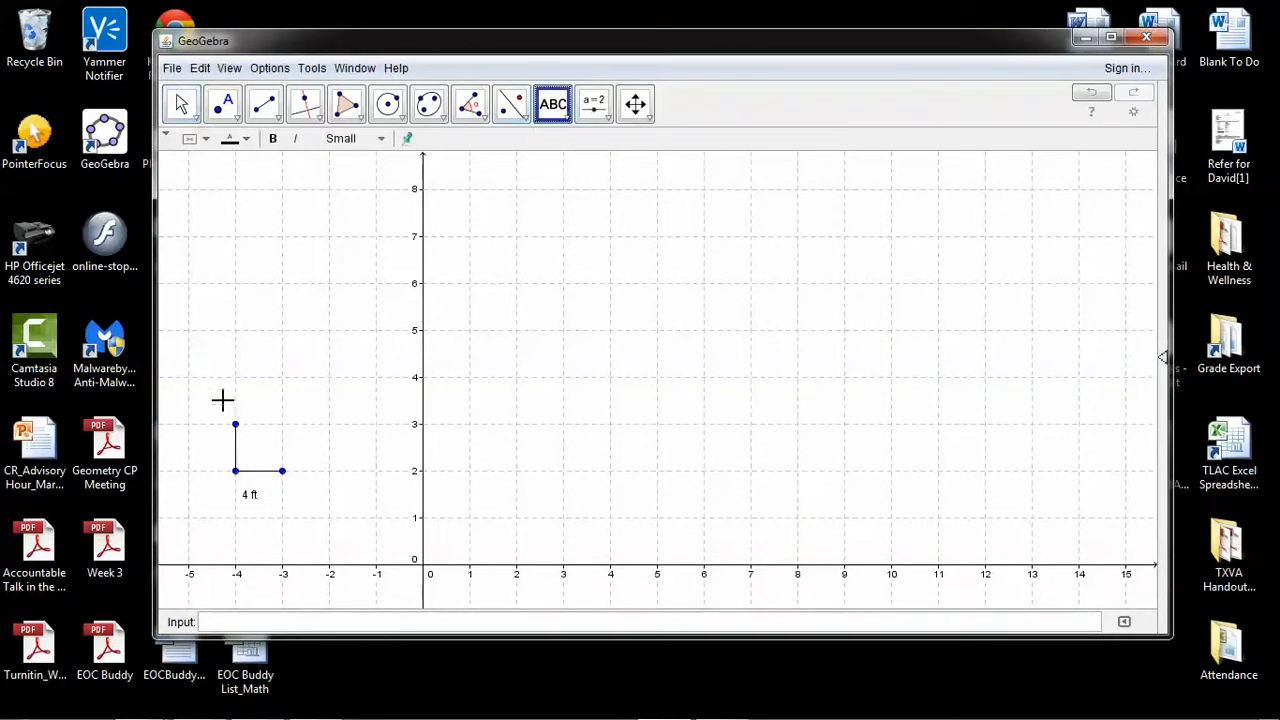
{"action": "left_click", "coordinate": [194, 450]}
{"action": "type", "text": "4 ft"}
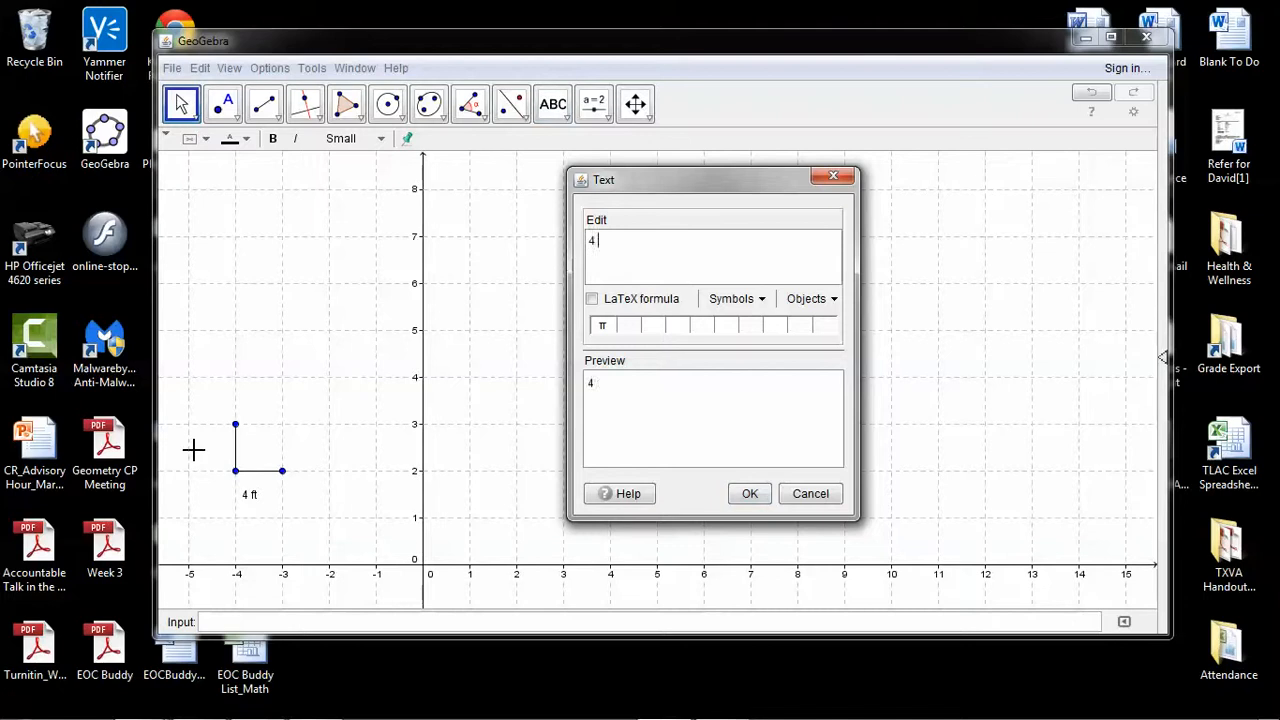
{"action": "left_click", "coordinate": [763, 493]}
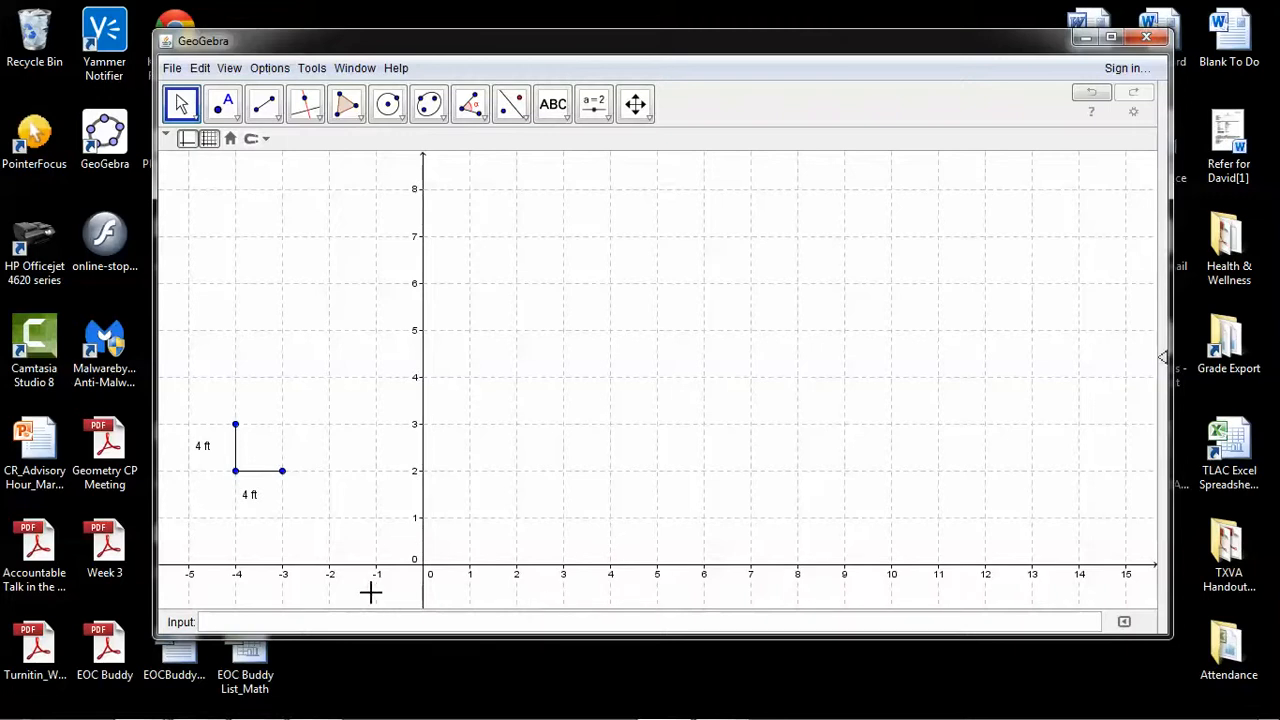
Draw a house outline segment along the x-axis from the origin to (30, 0)
{"action": "left_click", "coordinate": [635, 103]}
{"action": "left_click_drag", "start_coordinate": [943, 349], "coordinate": [687, 337]}
{"action": "scroll", "coordinate": [687, 337], "scroll_direction": "up", "scroll_amount": 2}
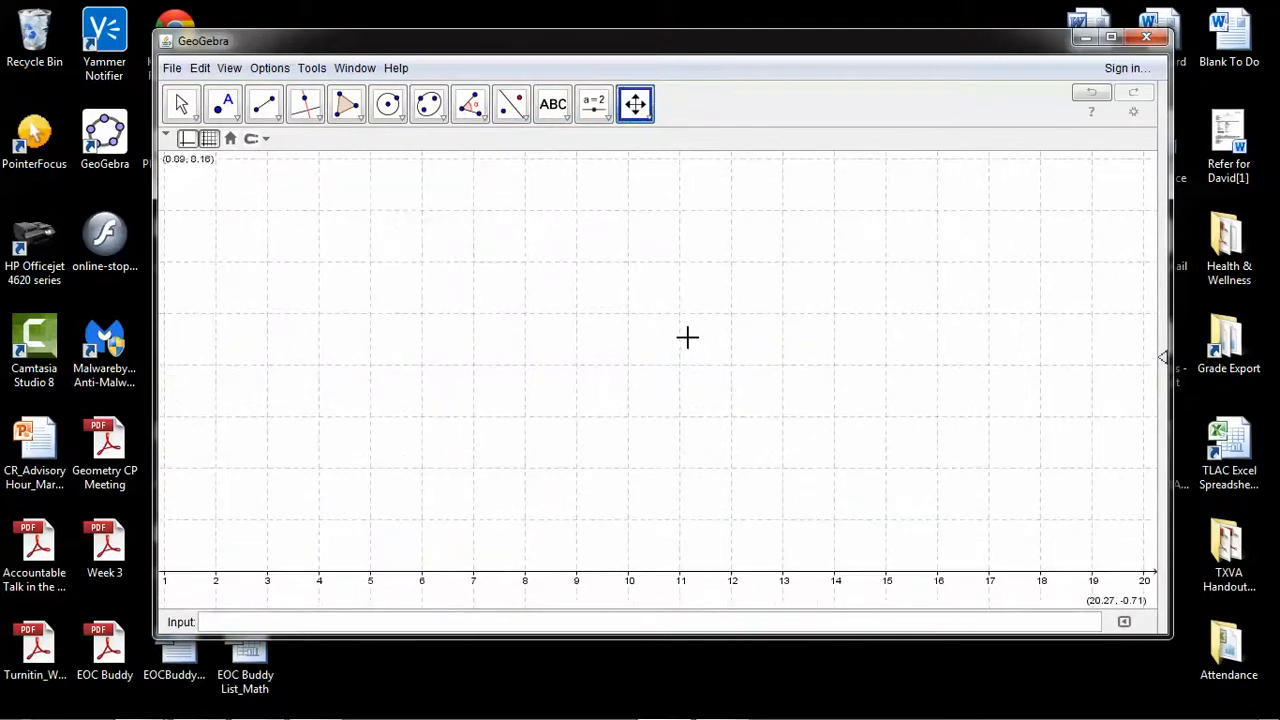
{"action": "scroll", "coordinate": [687, 337], "scroll_direction": "down", "scroll_amount": 6}
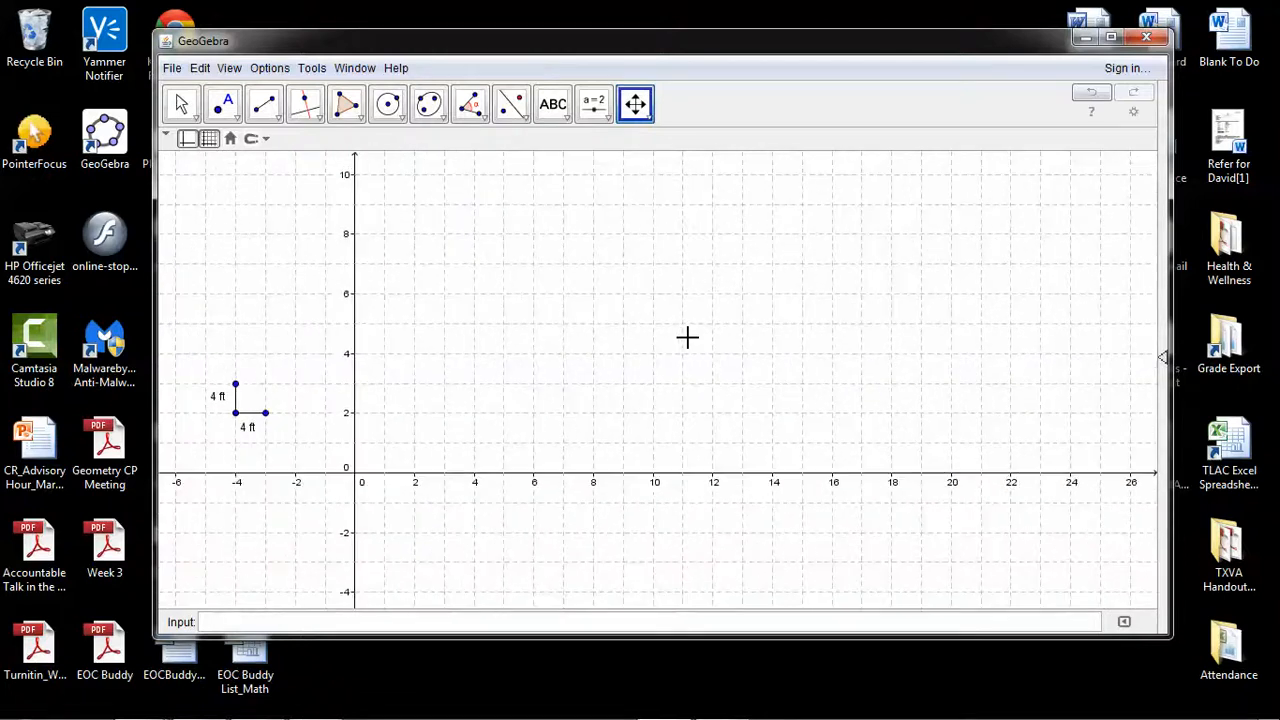
{"action": "scroll", "coordinate": [687, 337], "scroll_direction": "down", "scroll_amount": 1}
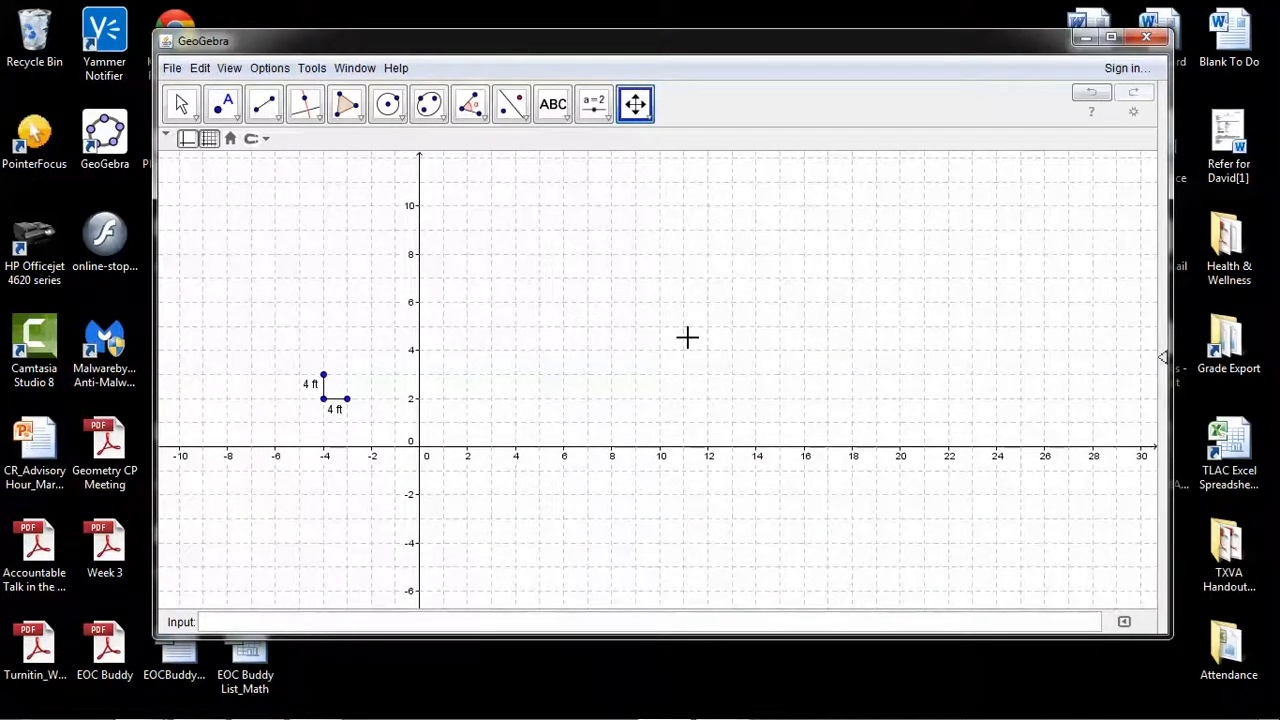
{"action": "scroll", "coordinate": [687, 337], "scroll_direction": "down", "scroll_amount": 1}
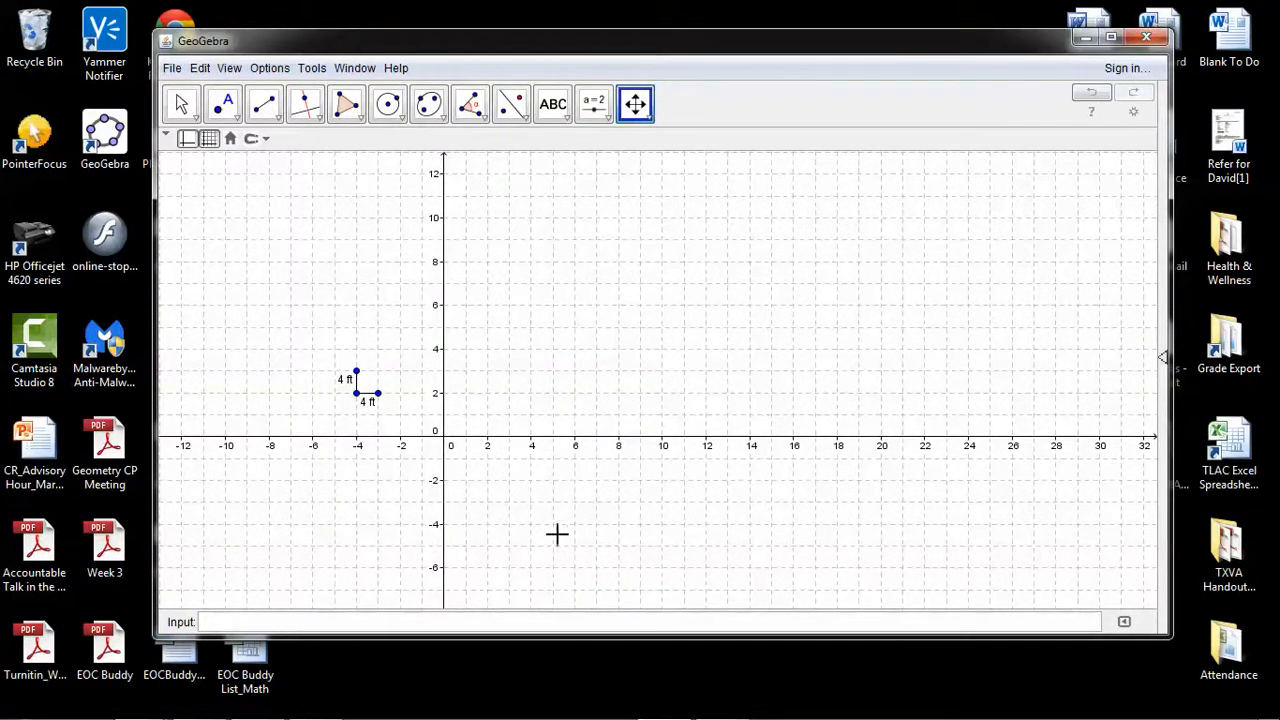
{"action": "left_click_drag", "start_coordinate": [713, 306], "coordinate": [586, 380]}
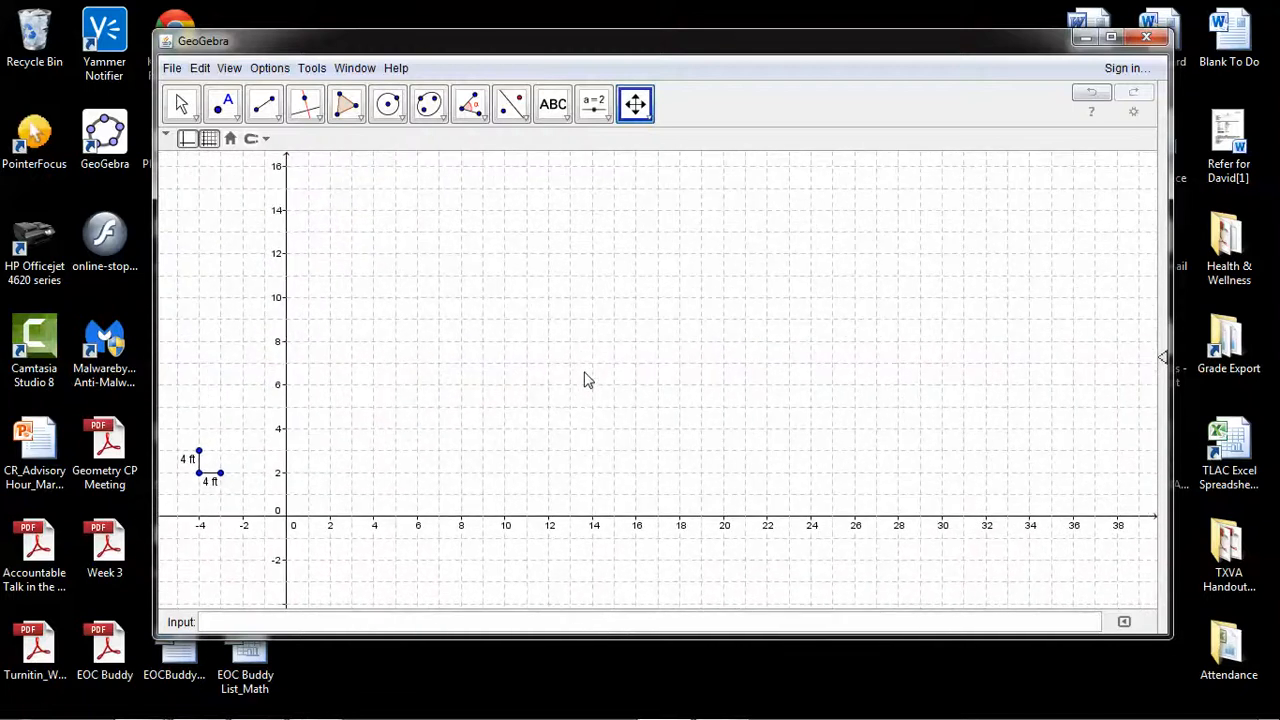
{"action": "left_click", "coordinate": [260, 106]}
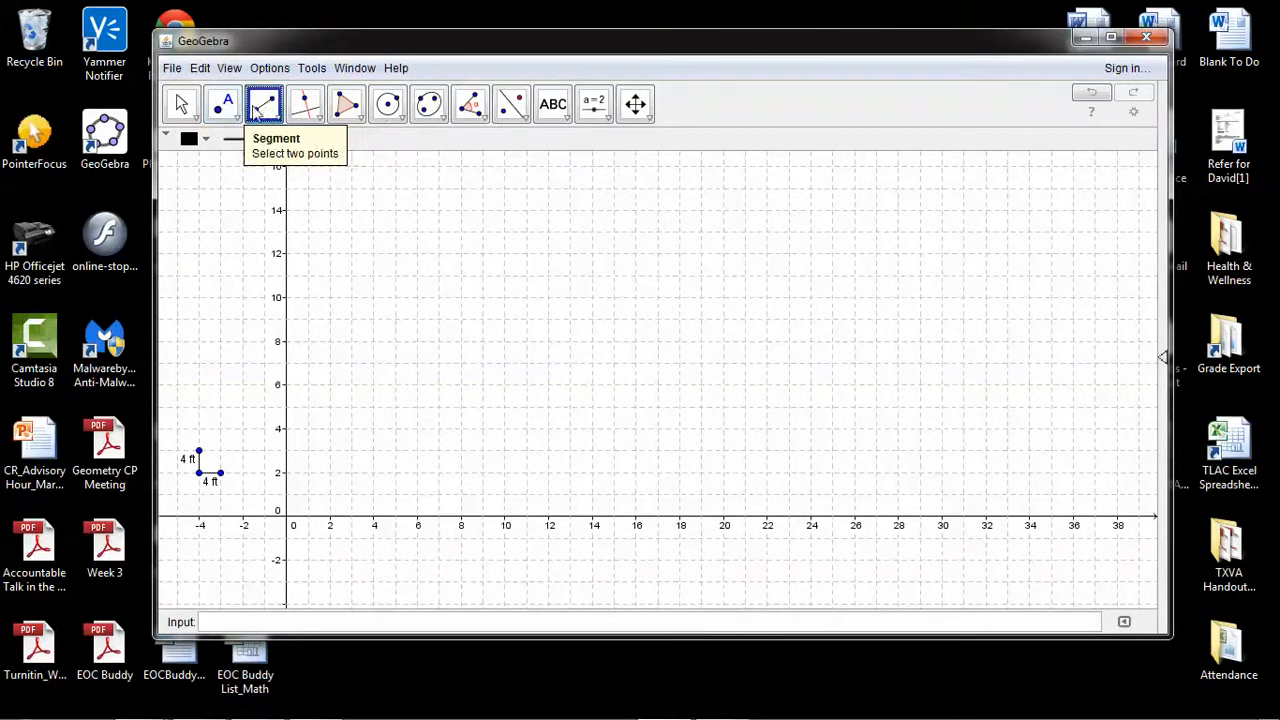
{"action": "left_click", "coordinate": [288, 520]}
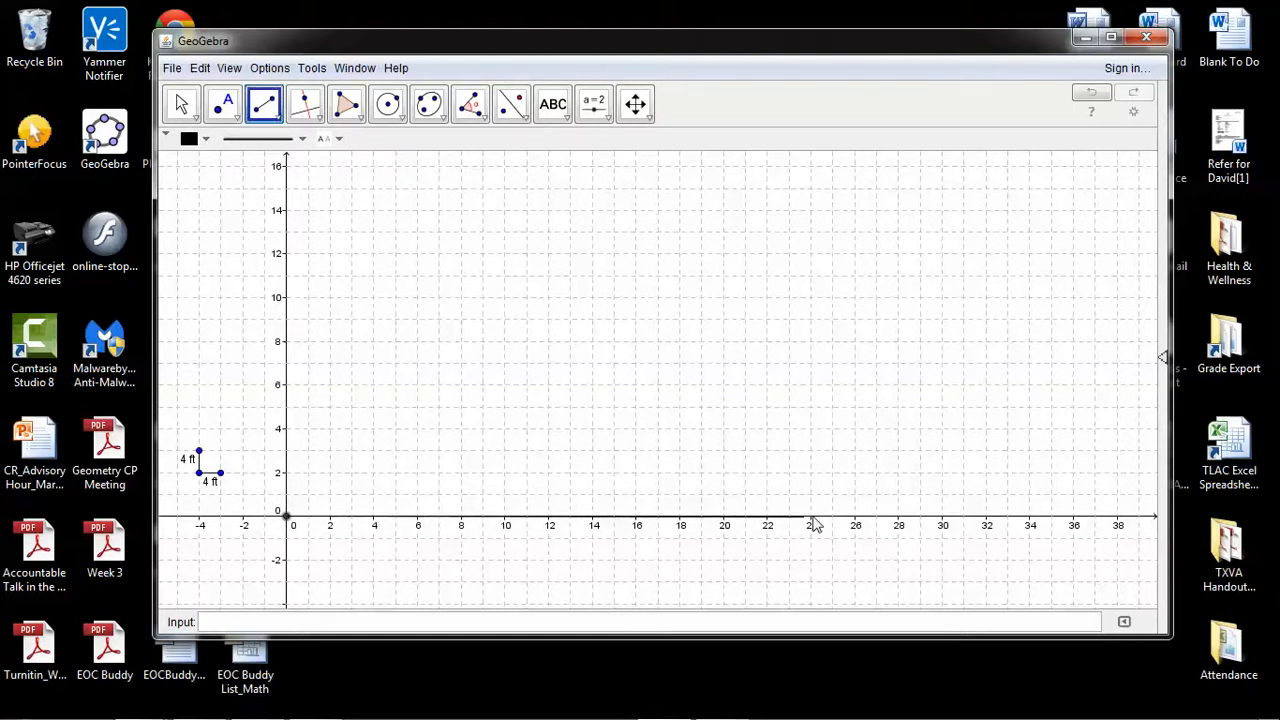
{"action": "left_click", "coordinate": [943, 521]}
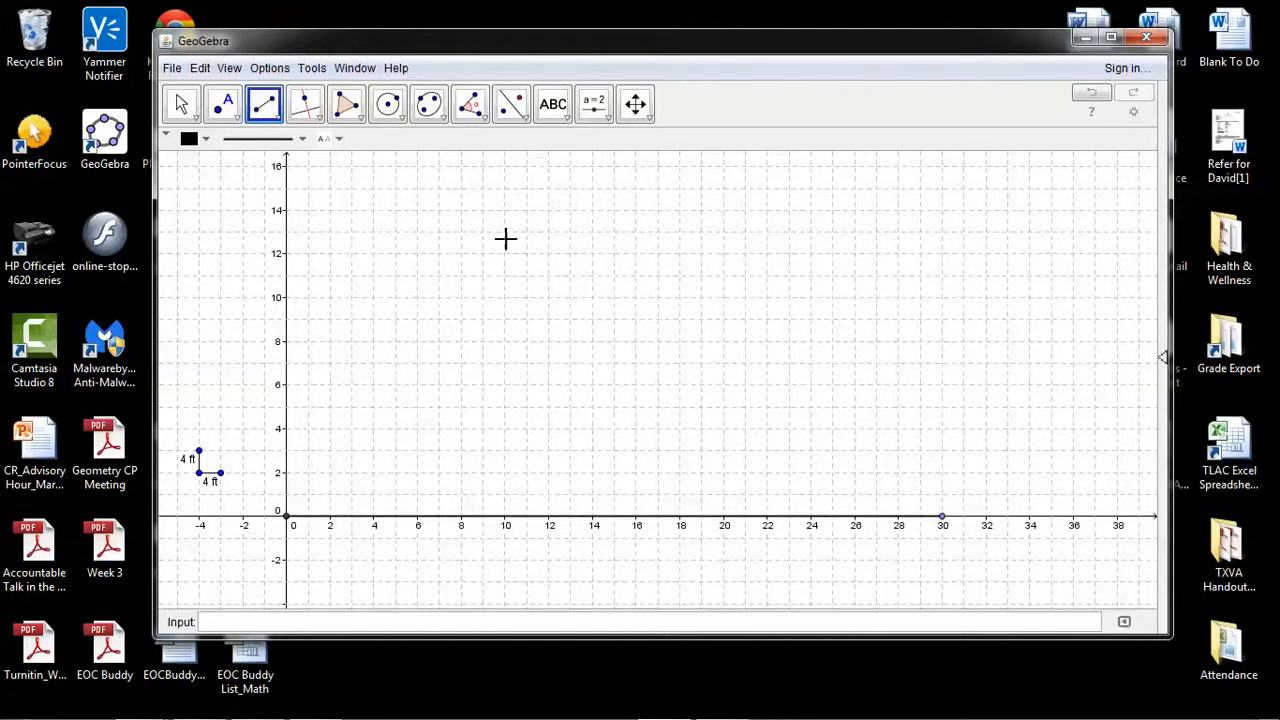
Draw a house outline segment along the y-axis from the origin to (0, 25)
{"action": "left_click", "coordinate": [636, 106]}
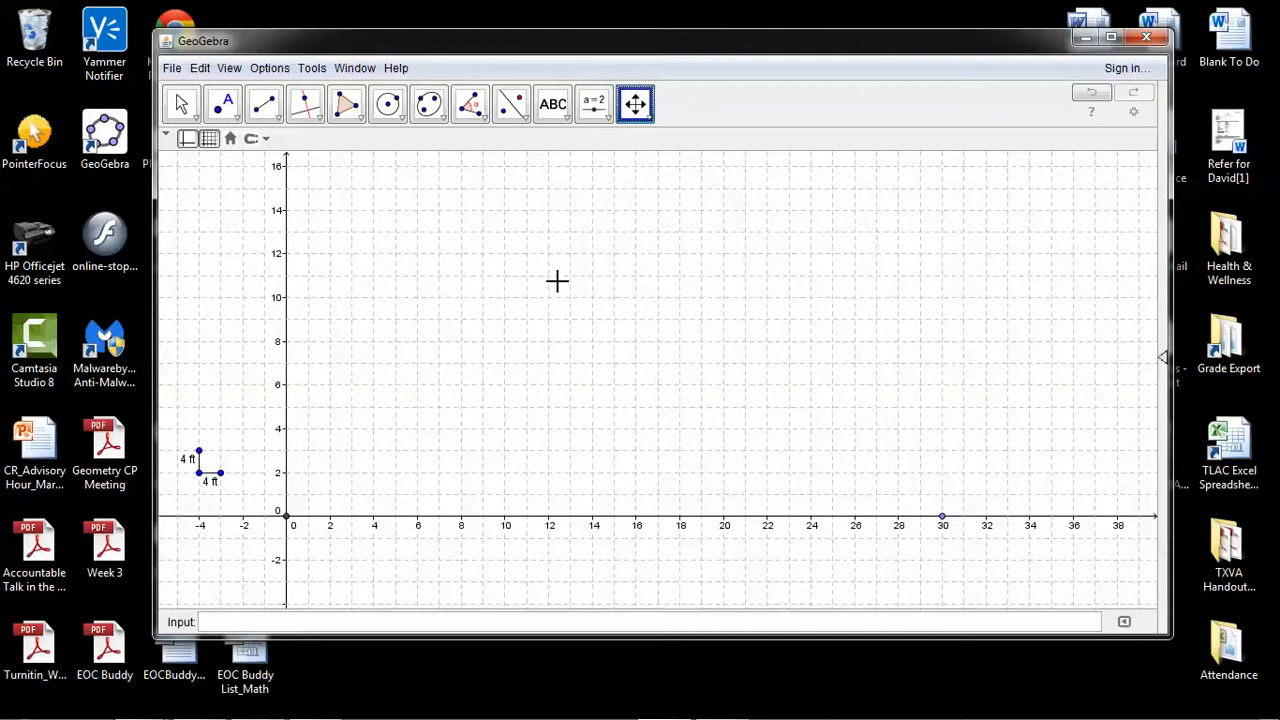
{"action": "left_click_drag", "start_coordinate": [557, 281], "coordinate": [571, 375]}
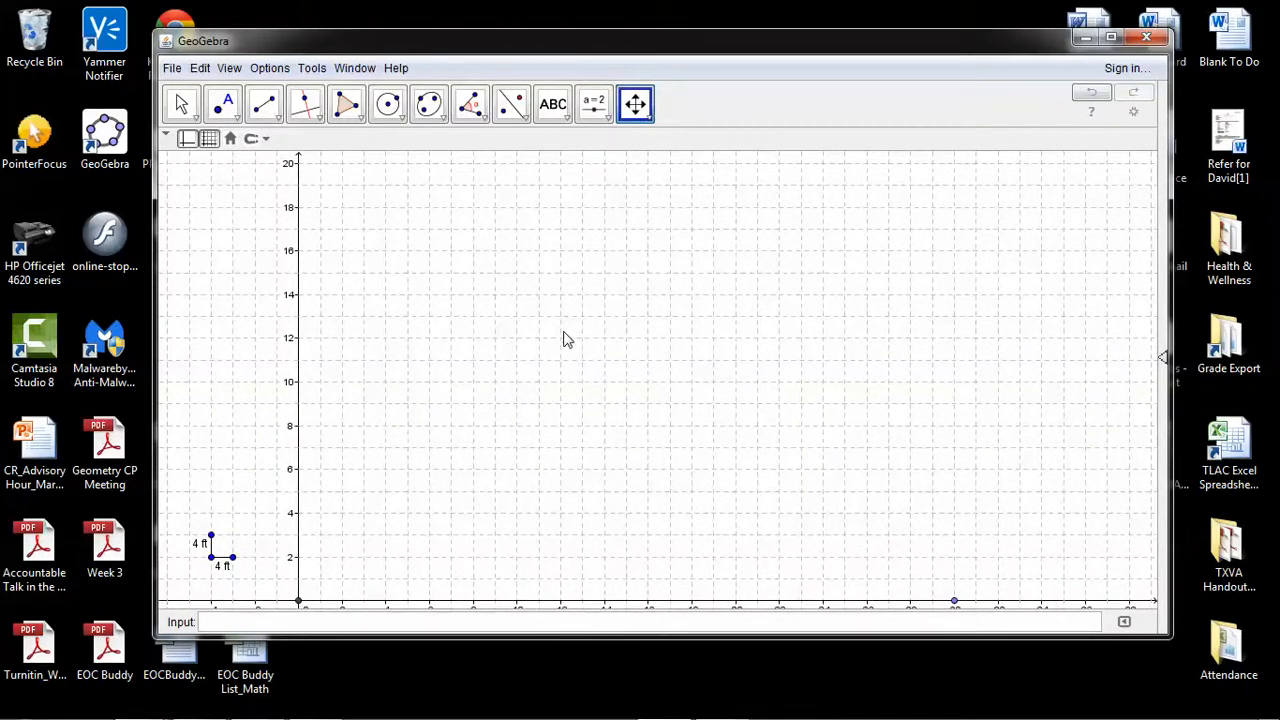
{"action": "scroll", "coordinate": [564, 340], "scroll_direction": "down", "scroll_amount": 2}
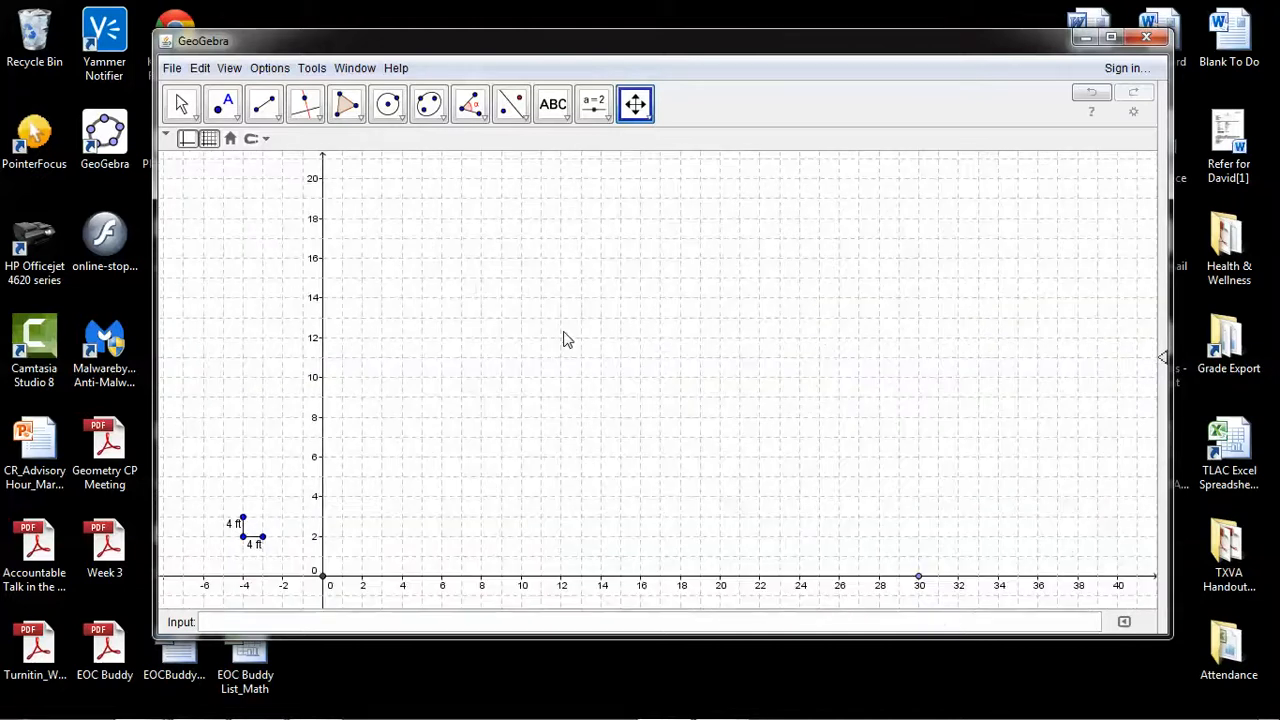
{"action": "scroll", "coordinate": [564, 340], "scroll_direction": "down", "scroll_amount": 2}
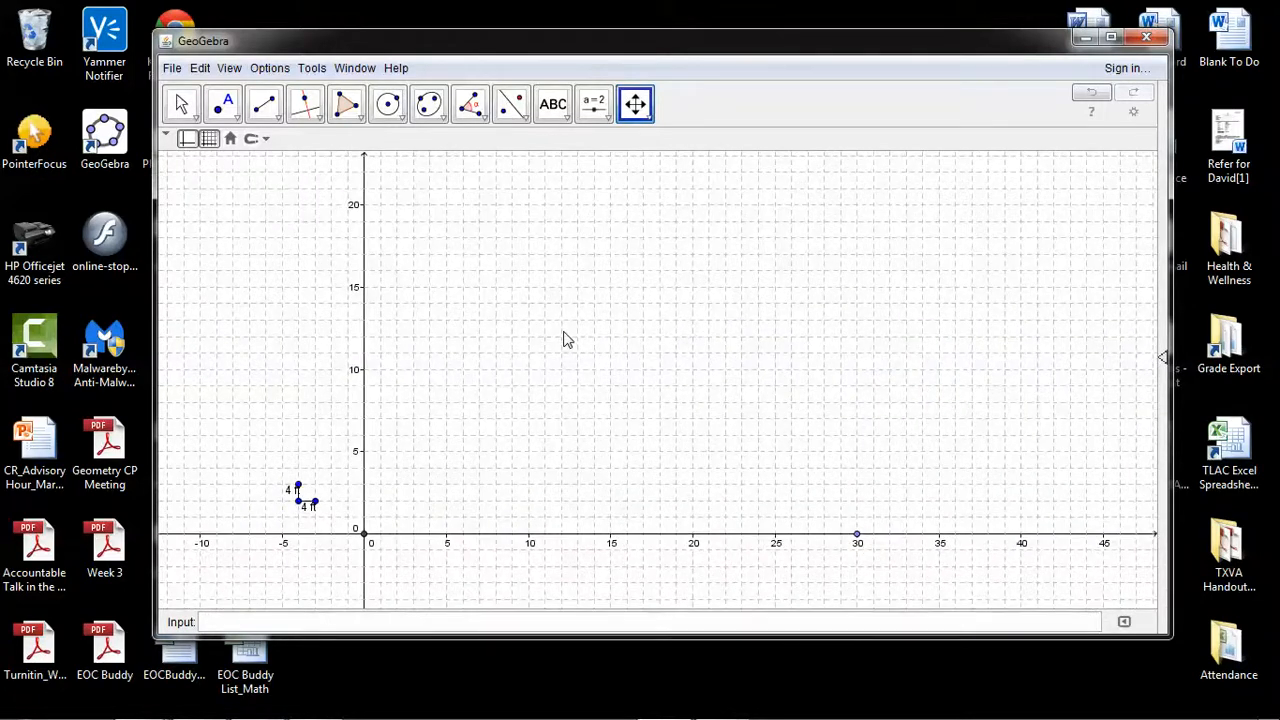
{"action": "left_click_drag", "start_coordinate": [560, 260], "coordinate": [571, 325]}
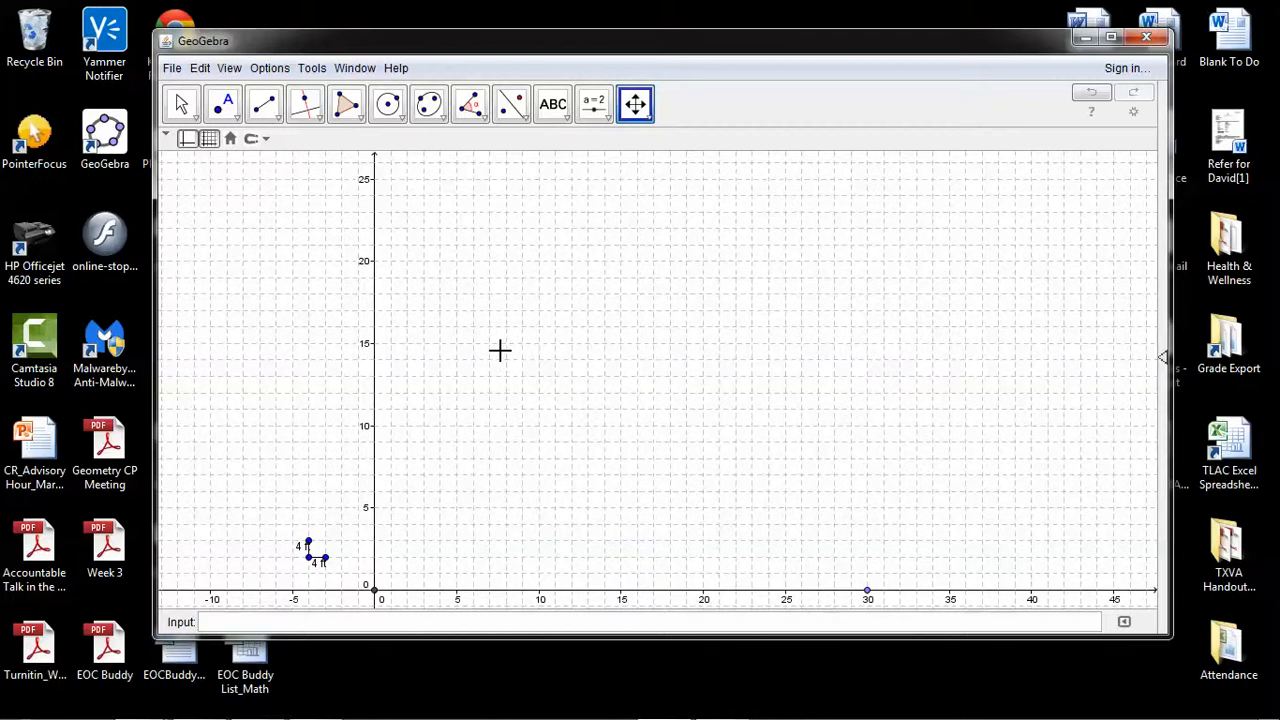
{"action": "left_click", "coordinate": [264, 104]}
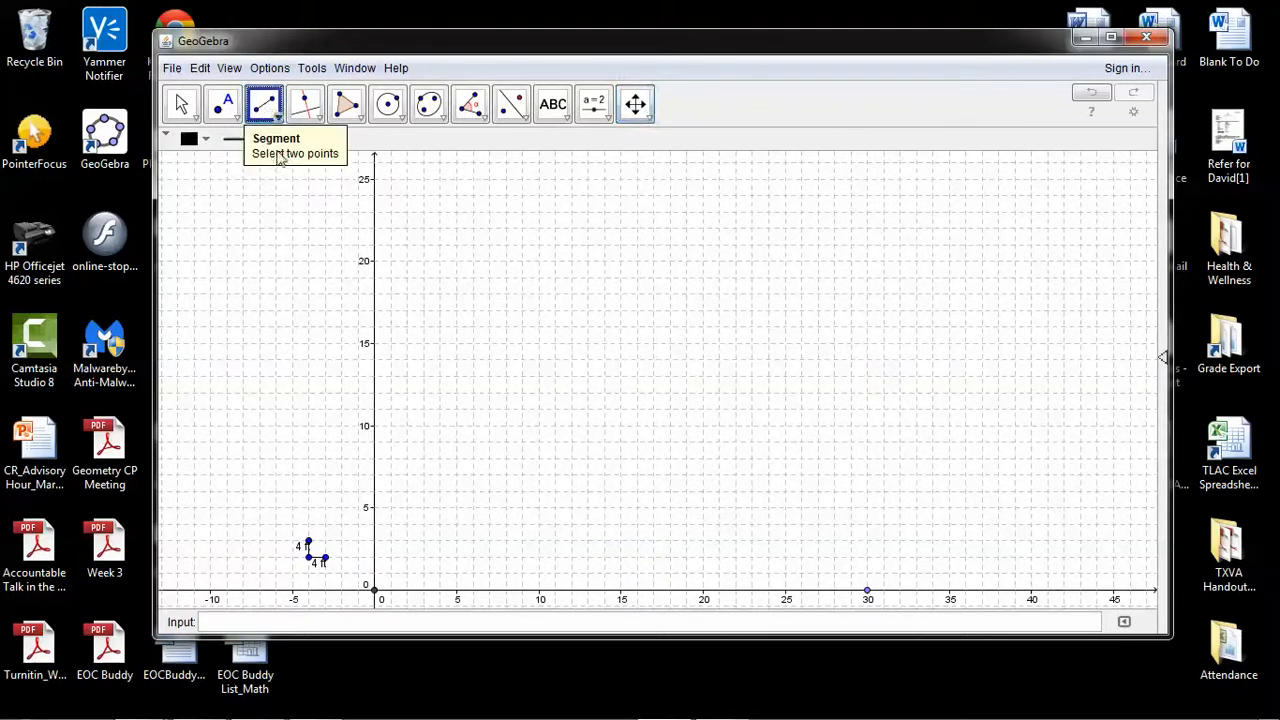
{"action": "left_click", "coordinate": [376, 591]}
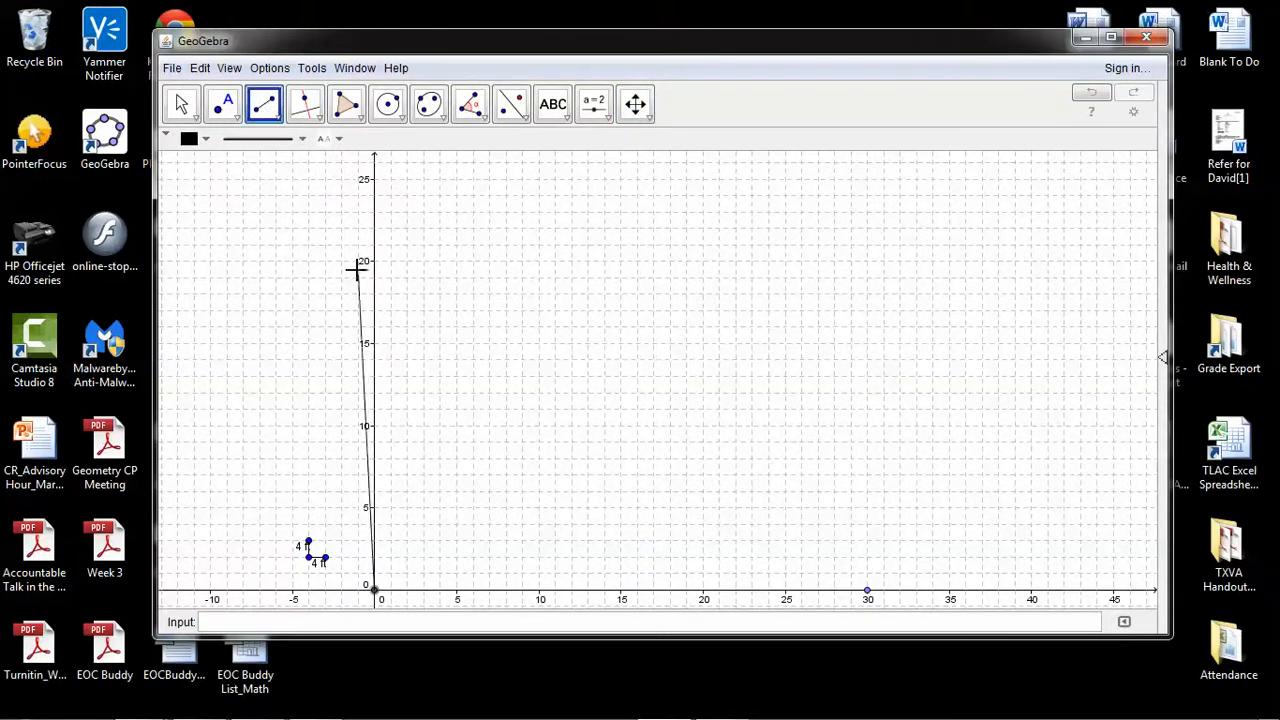
{"action": "left_click", "coordinate": [374, 180]}
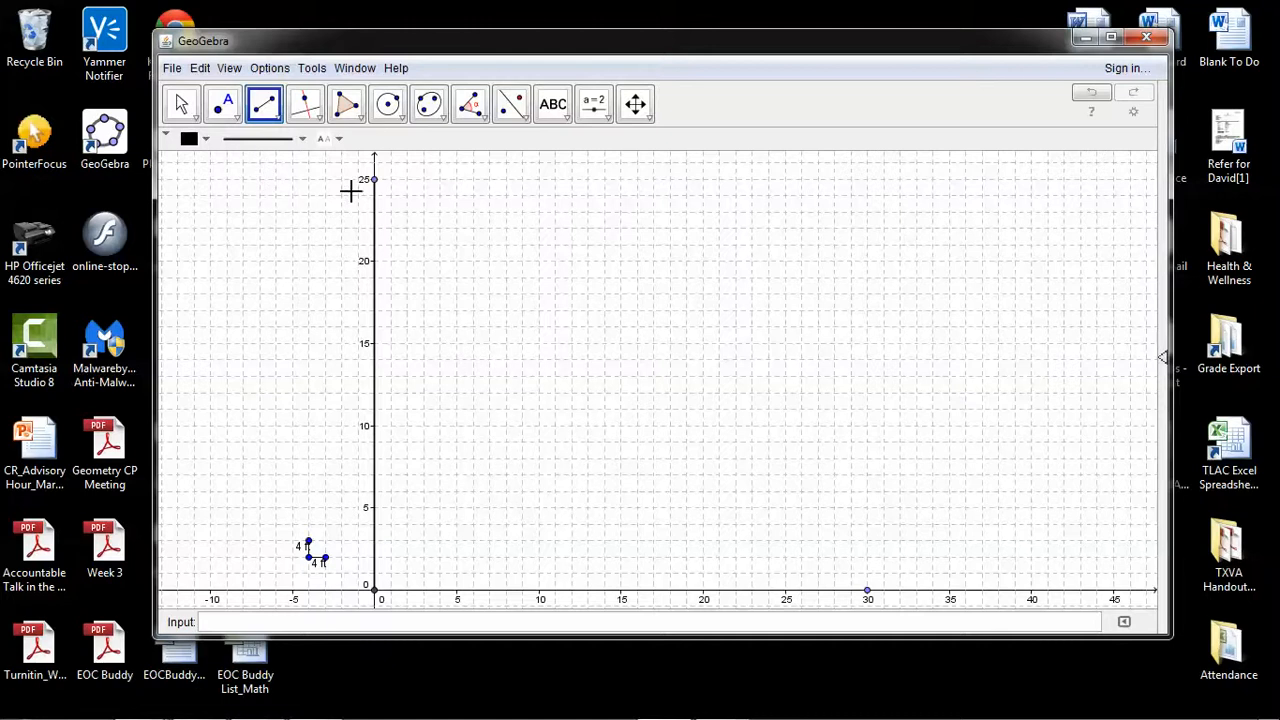
{"action": "key", "text": "Escape"}
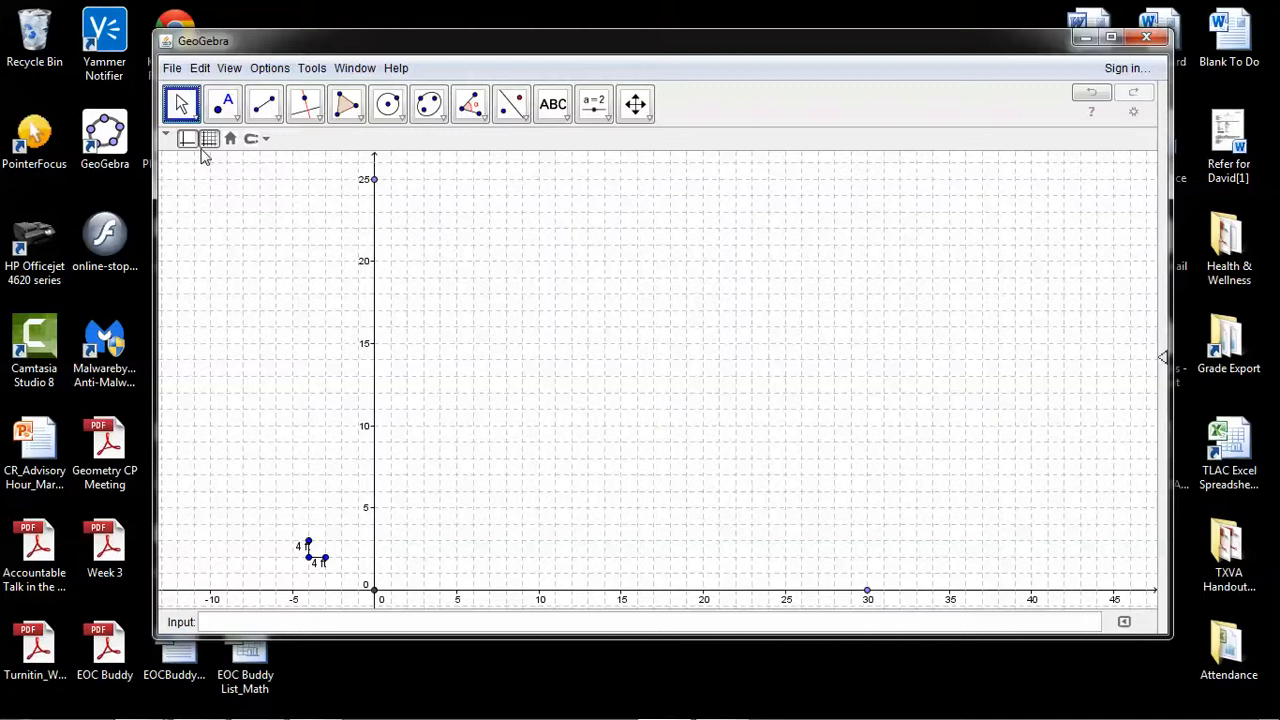
Hide the axes and complete the rectangular outline with segments from (0, 25) to (30, 25) and down to (30, 0)
{"action": "left_click", "coordinate": [186, 140]}
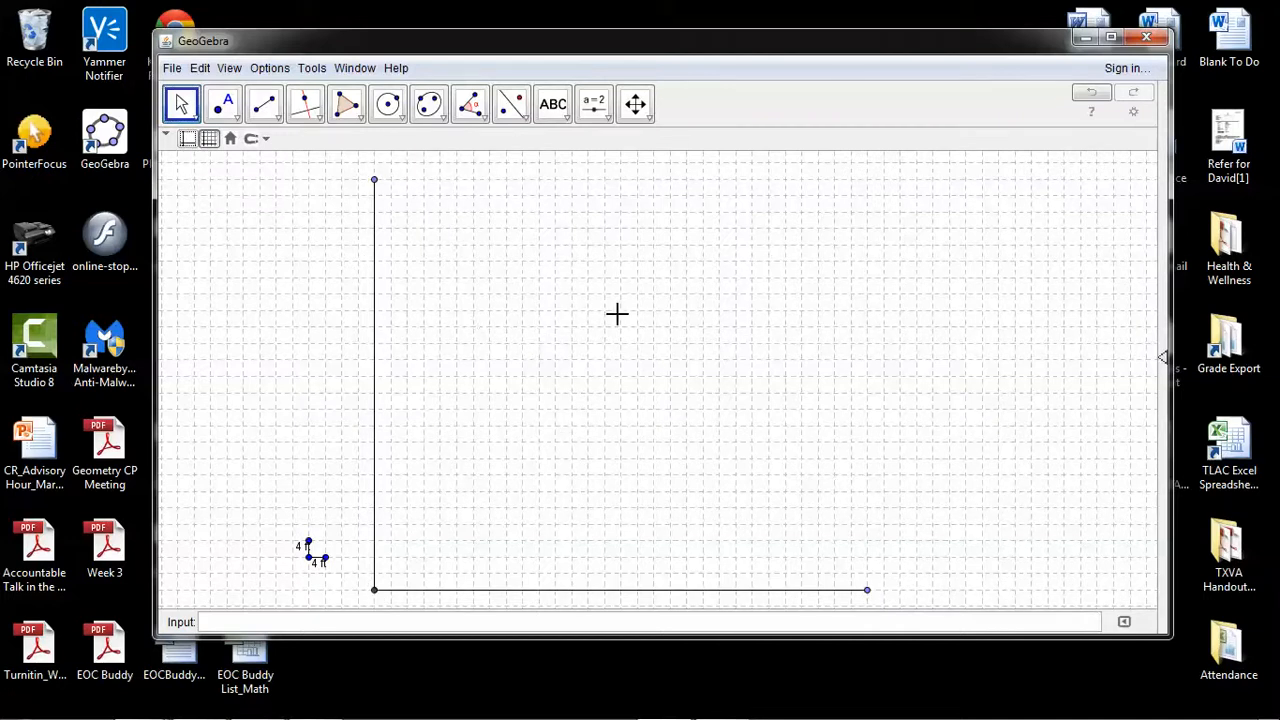
{"action": "left_click", "coordinate": [263, 104]}
{"action": "left_click", "coordinate": [374, 180]}
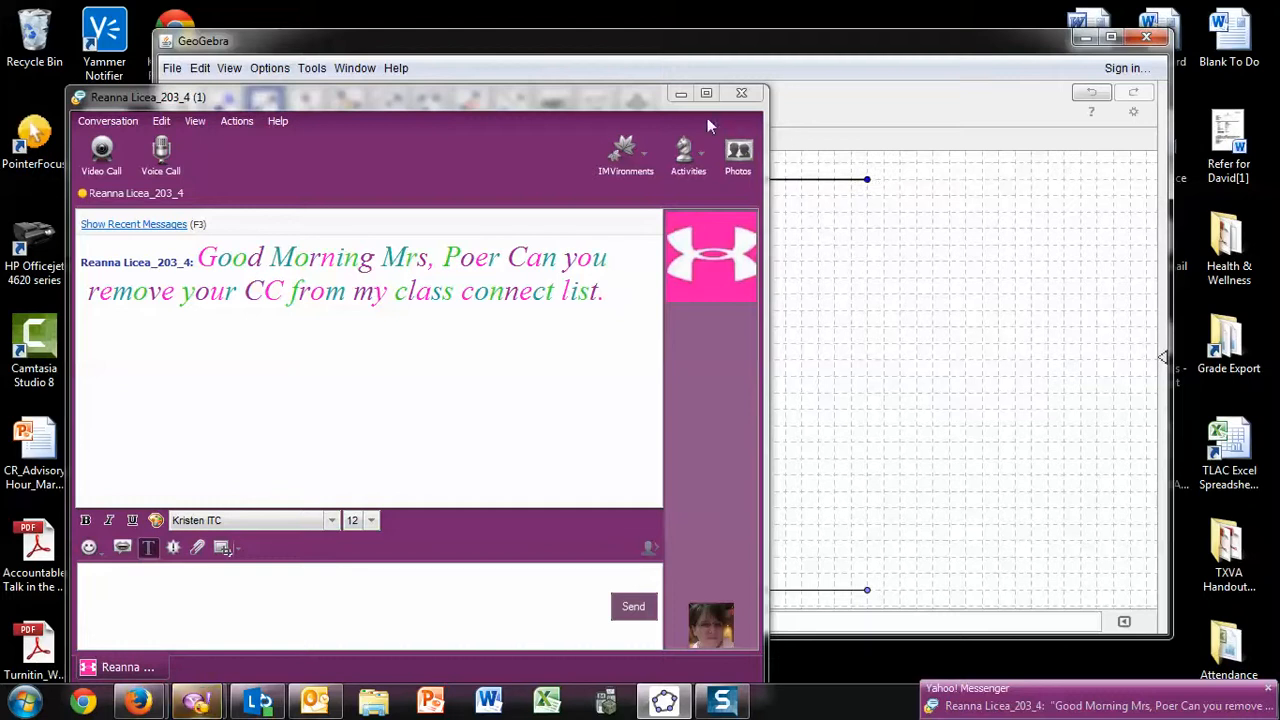
{"action": "left_click", "coordinate": [680, 93]}
{"action": "left_click", "coordinate": [867, 181]}
{"action": "left_click", "coordinate": [867, 590]}
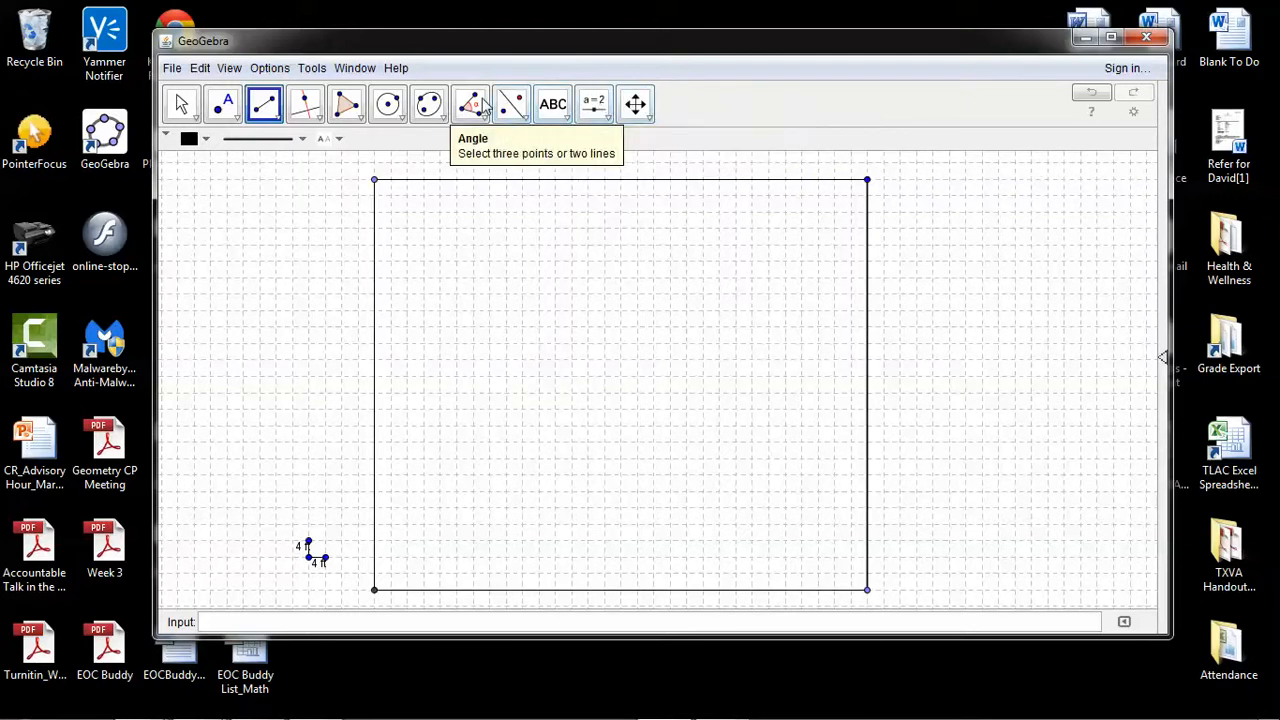
Add the text label "120 ft" just above the top side of the rectangular outline
{"action": "left_click", "coordinate": [553, 104]}
{"action": "left_click", "coordinate": [562, 113]}
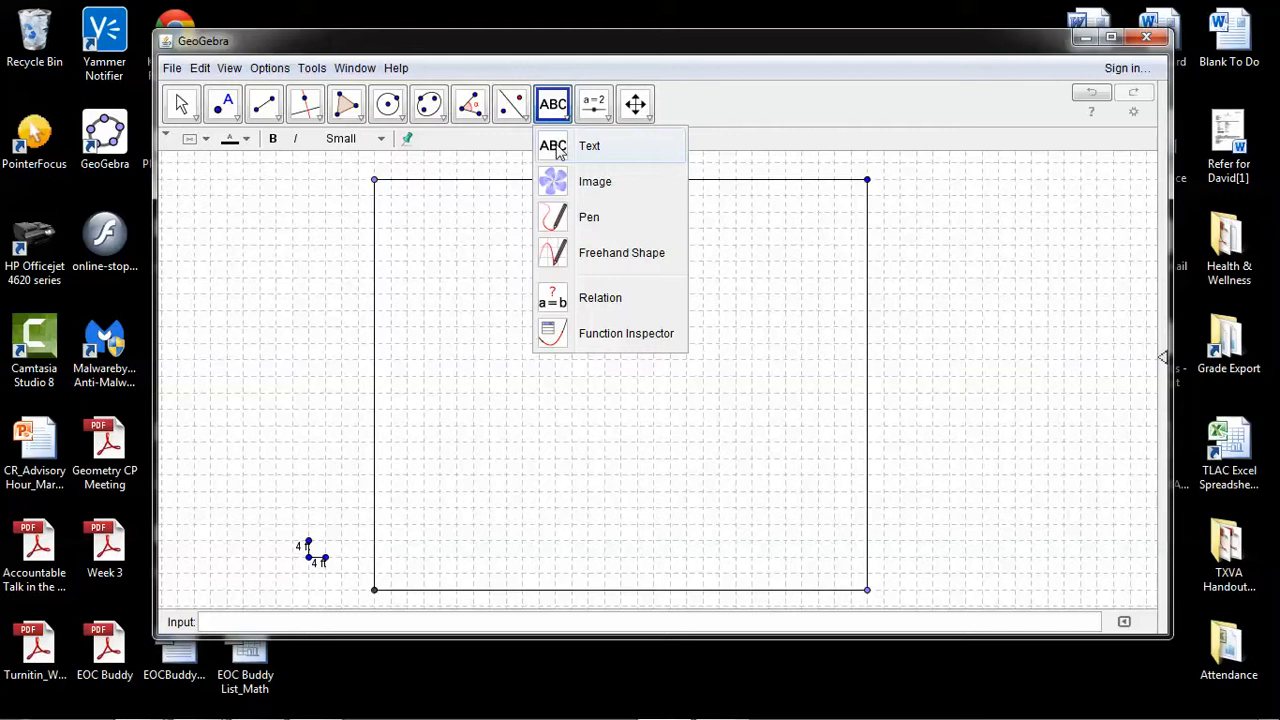
{"action": "left_click", "coordinate": [558, 148]}
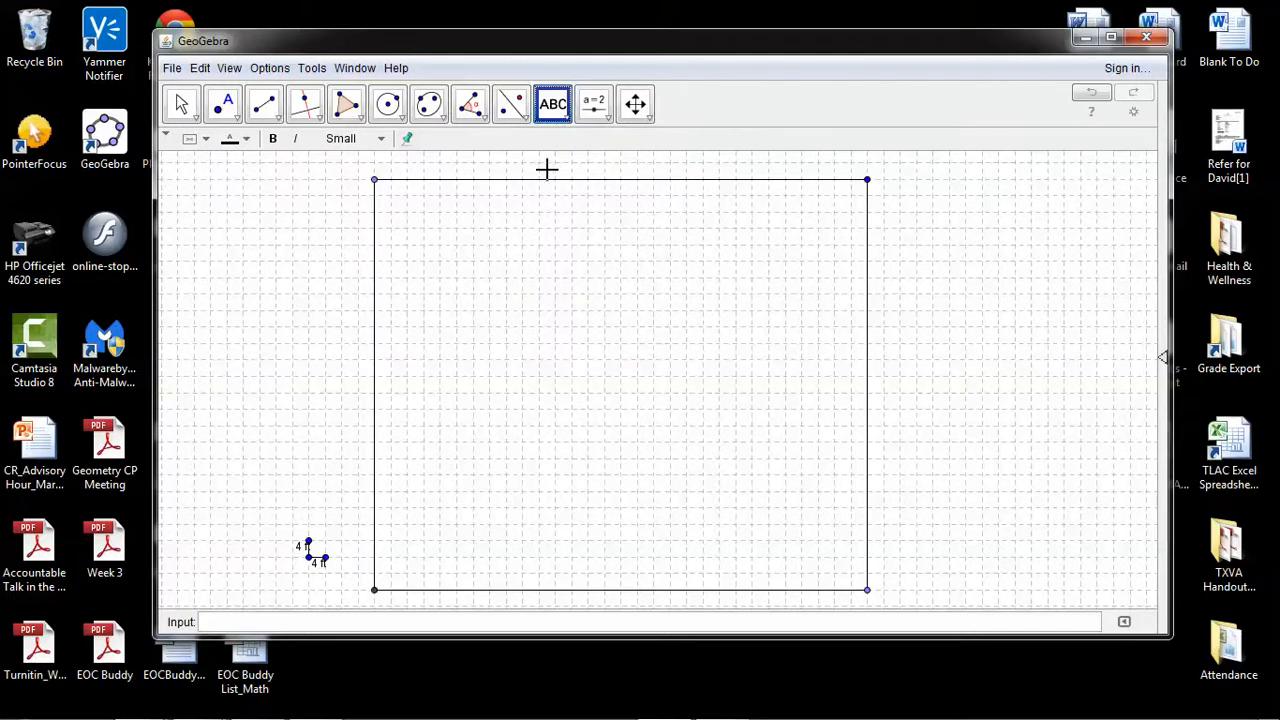
{"action": "left_click", "coordinate": [546, 169]}
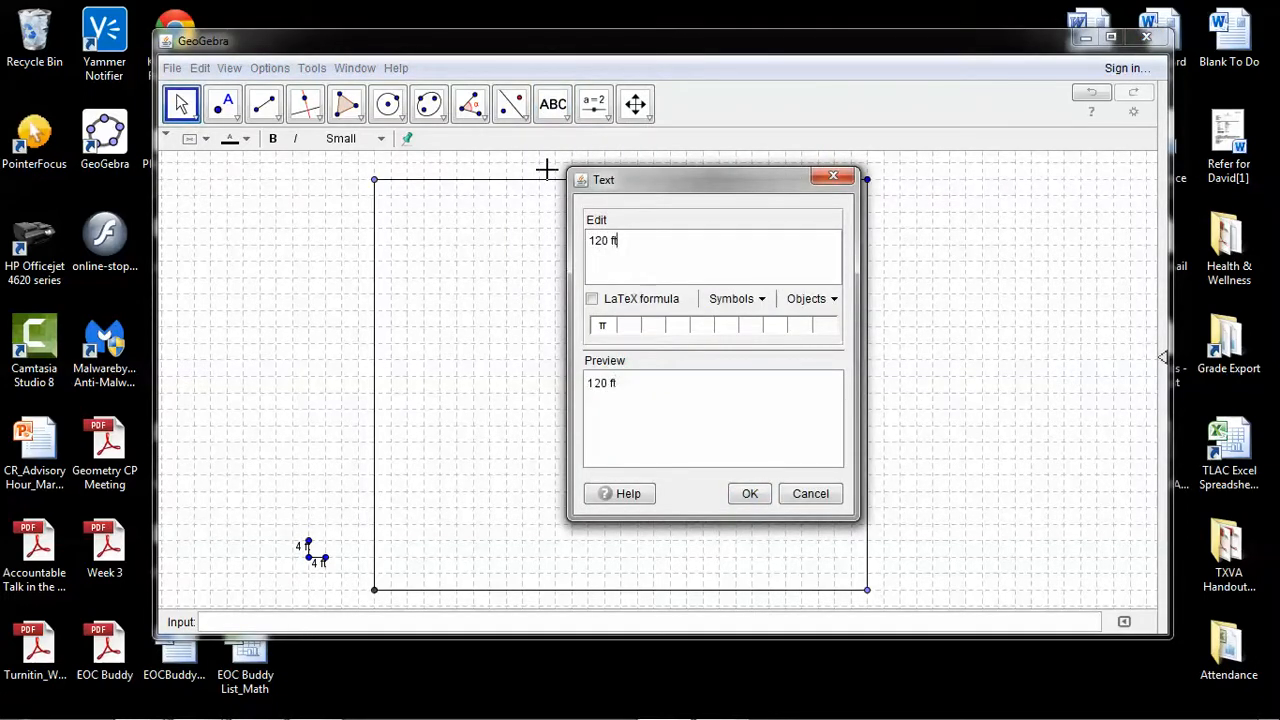
{"action": "left_click", "coordinate": [749, 493]}
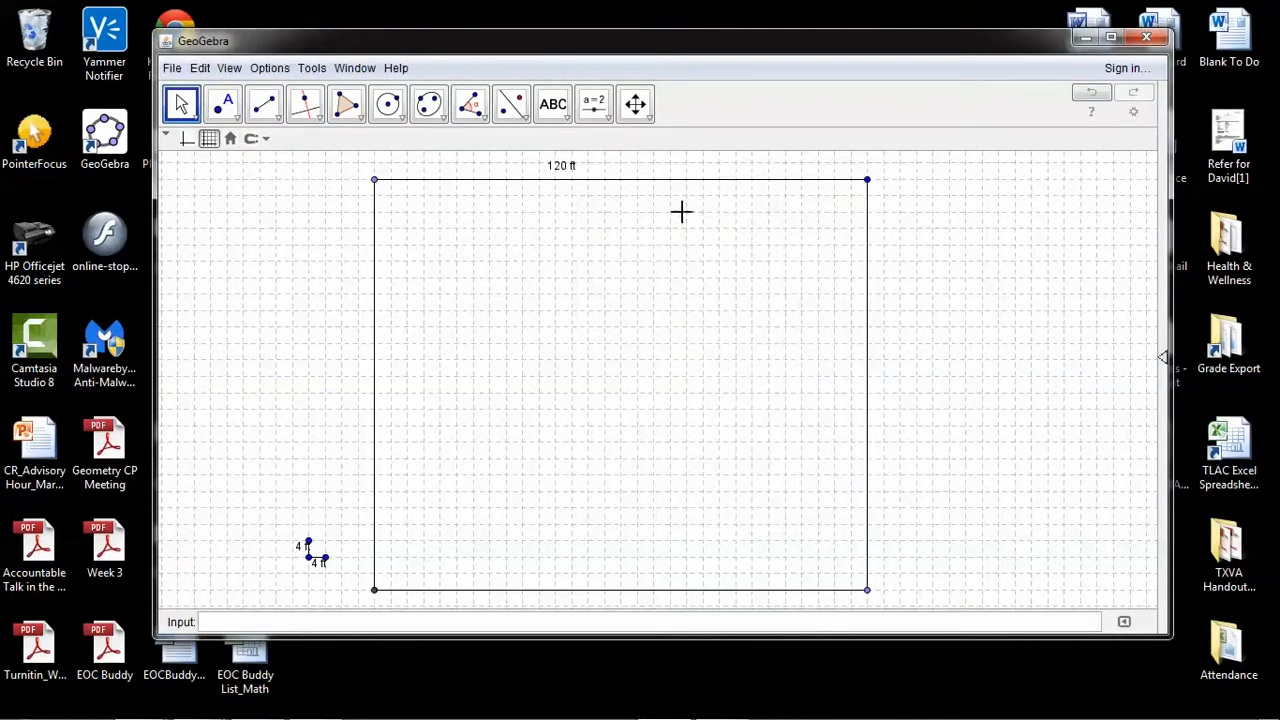
Add the text label "100 ft" just outside the right side of the rectangular outline, about halfway up
{"action": "left_click", "coordinate": [546, 103]}
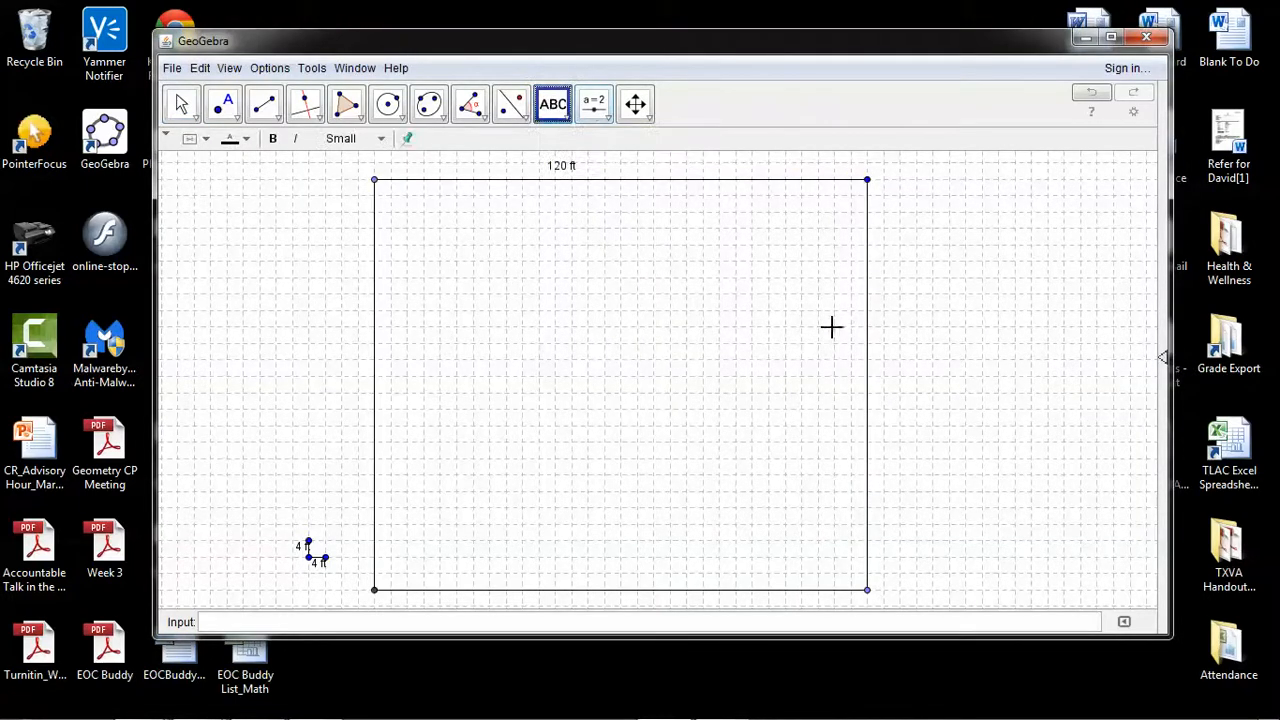
{"action": "left_click", "coordinate": [889, 397]}
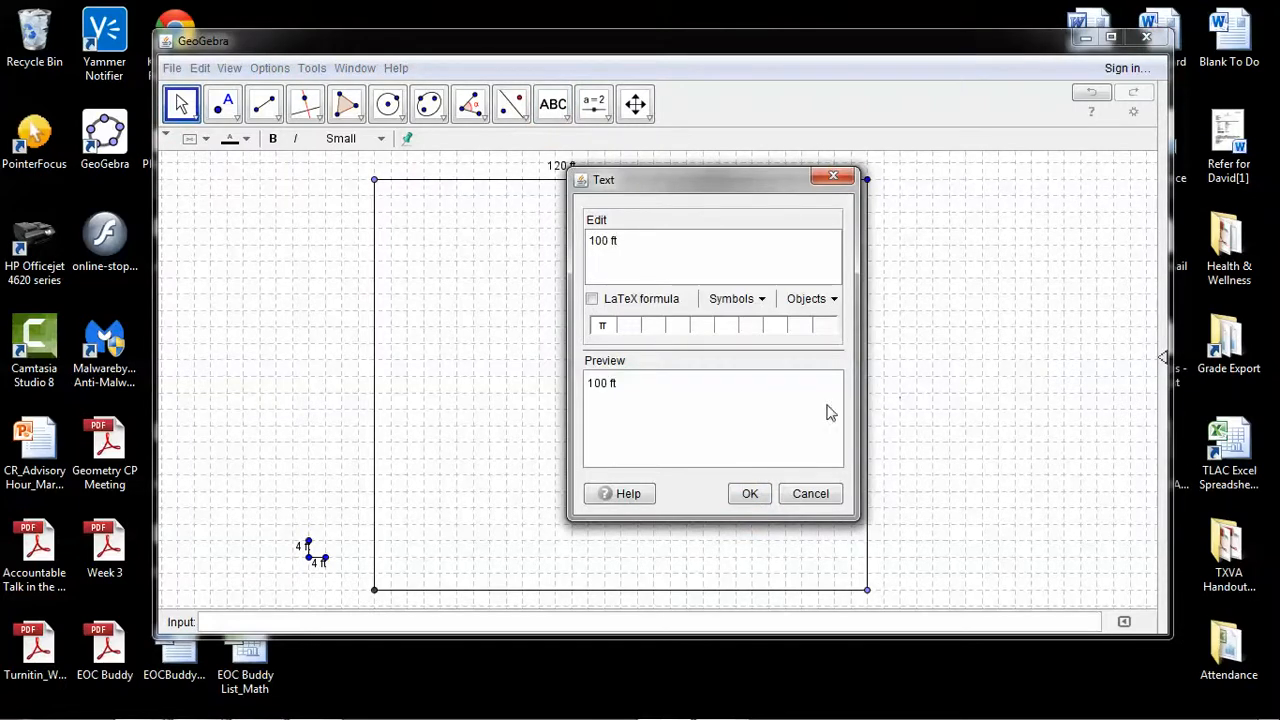
{"action": "left_click", "coordinate": [748, 494]}
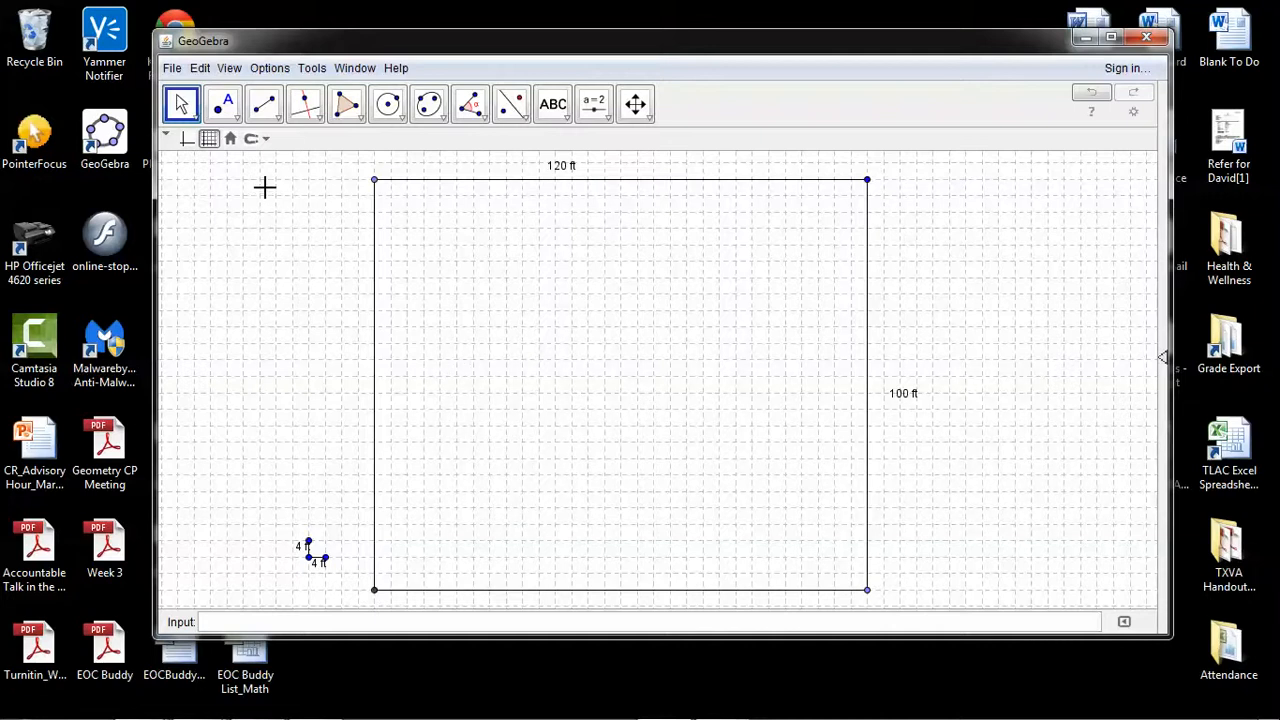
Draw a square of four segments, 5 grid squares (20 ft) per side, inside the lower-left part of the outline for the garage
{"action": "left_click", "coordinate": [262, 112]}
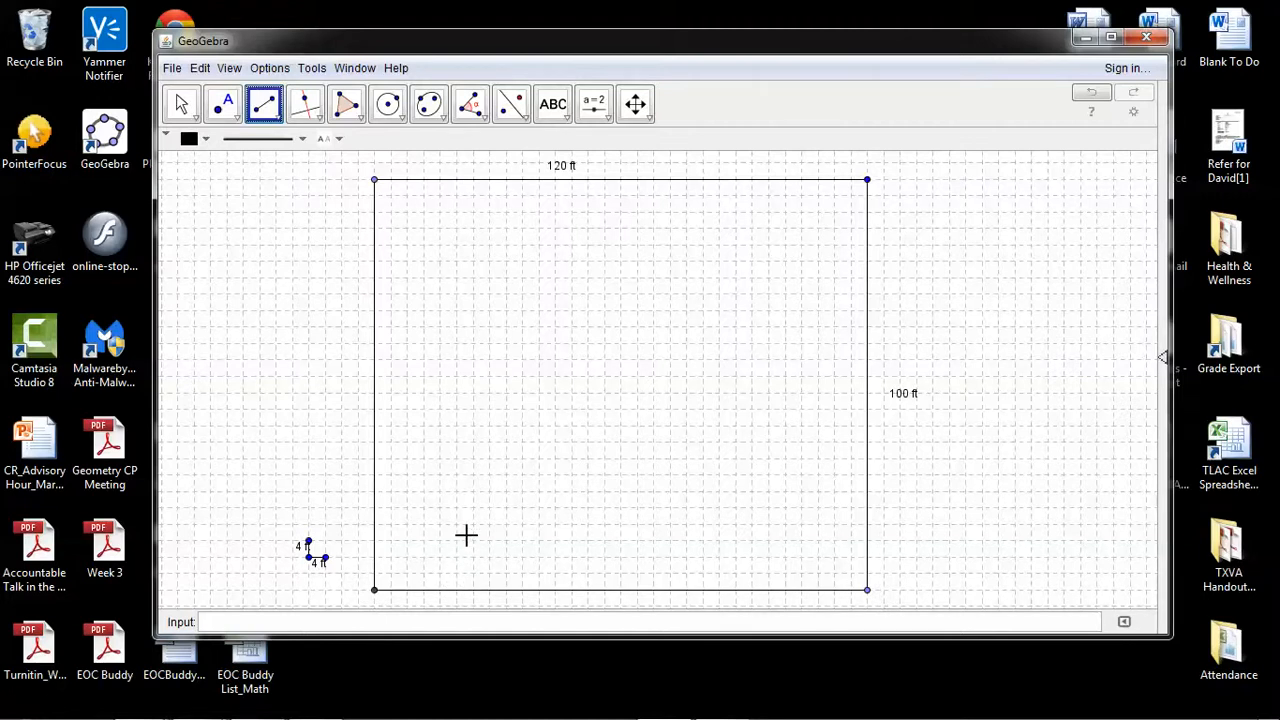
{"action": "left_click", "coordinate": [440, 474]}
{"action": "left_click", "coordinate": [522, 475]}
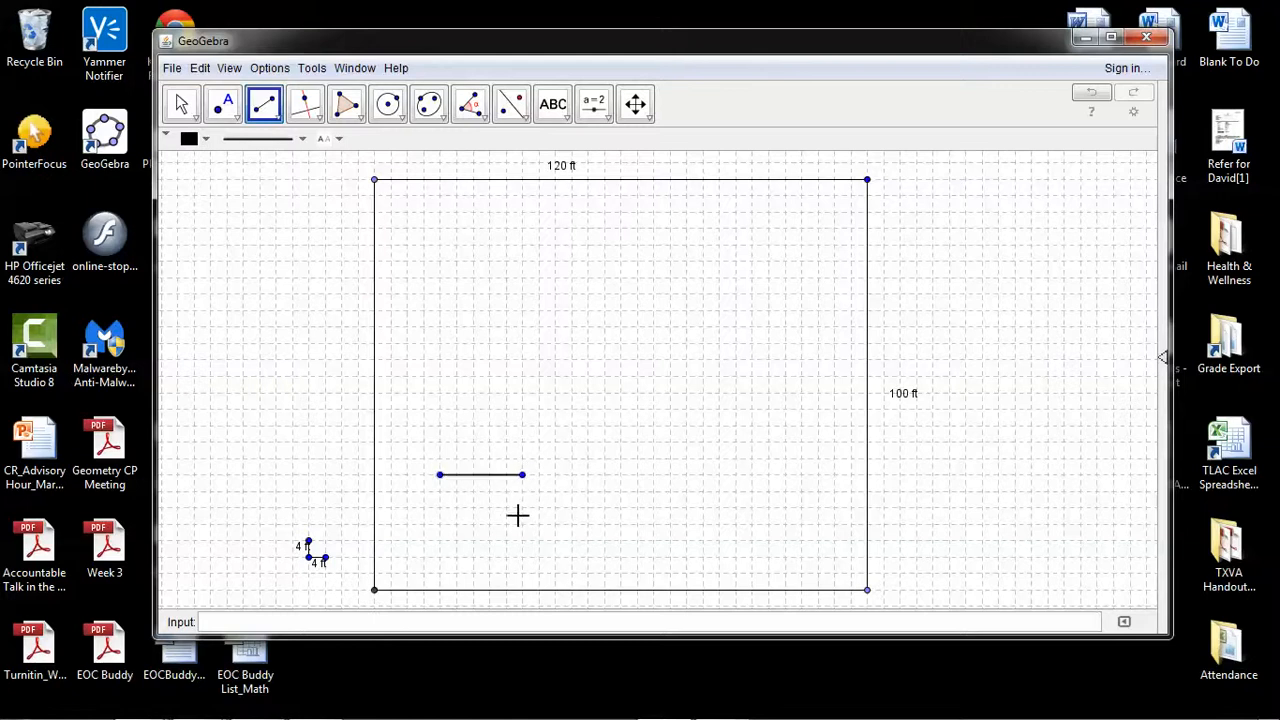
{"action": "scroll", "coordinate": [521, 509], "scroll_direction": "down", "scroll_amount": 1}
{"action": "scroll", "coordinate": [521, 509], "scroll_direction": "up", "scroll_amount": 2}
{"action": "scroll", "coordinate": [521, 509], "scroll_direction": "up", "scroll_amount": 4}
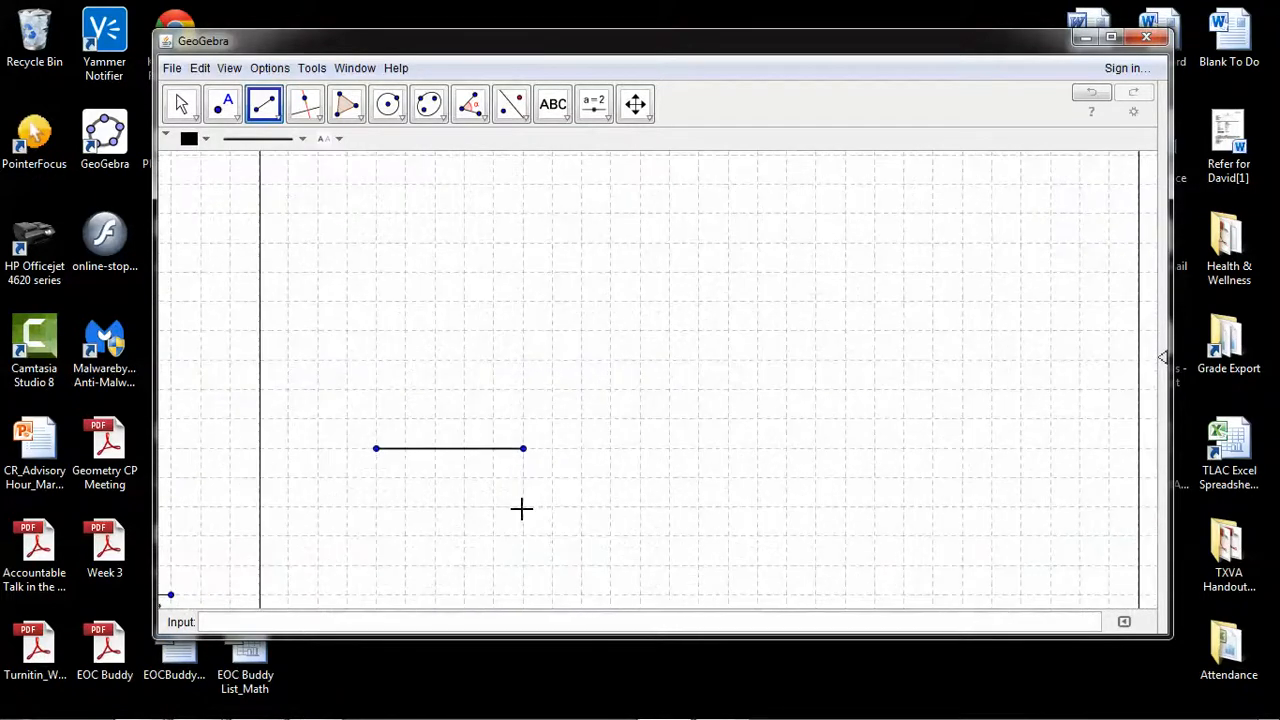
{"action": "scroll", "coordinate": [521, 509], "scroll_direction": "down", "scroll_amount": 1}
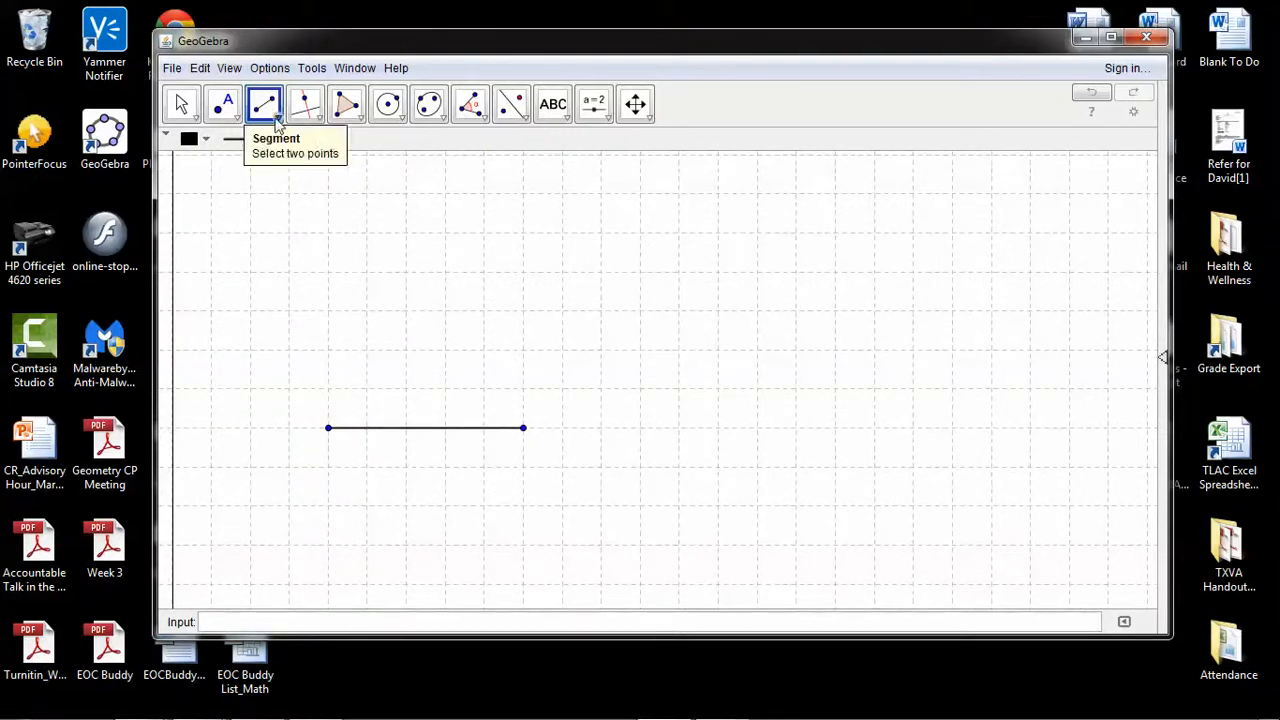
{"action": "left_click", "coordinate": [329, 430]}
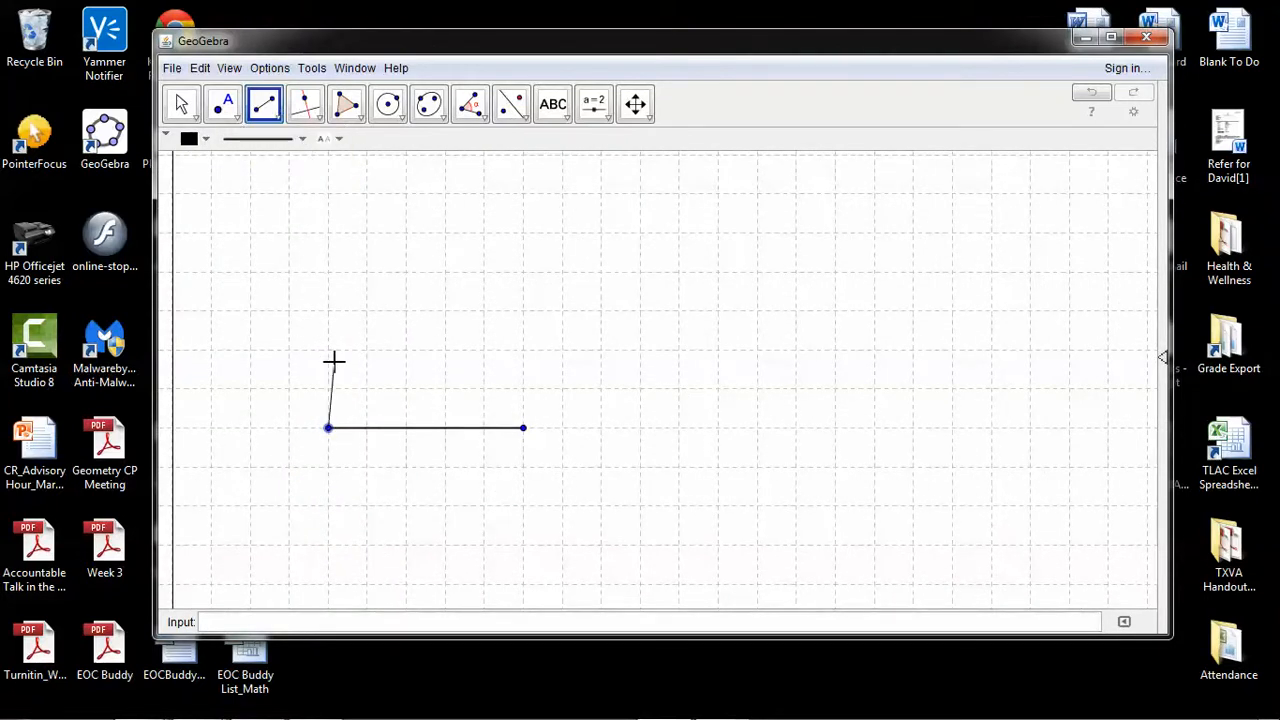
{"action": "left_click", "coordinate": [328, 232]}
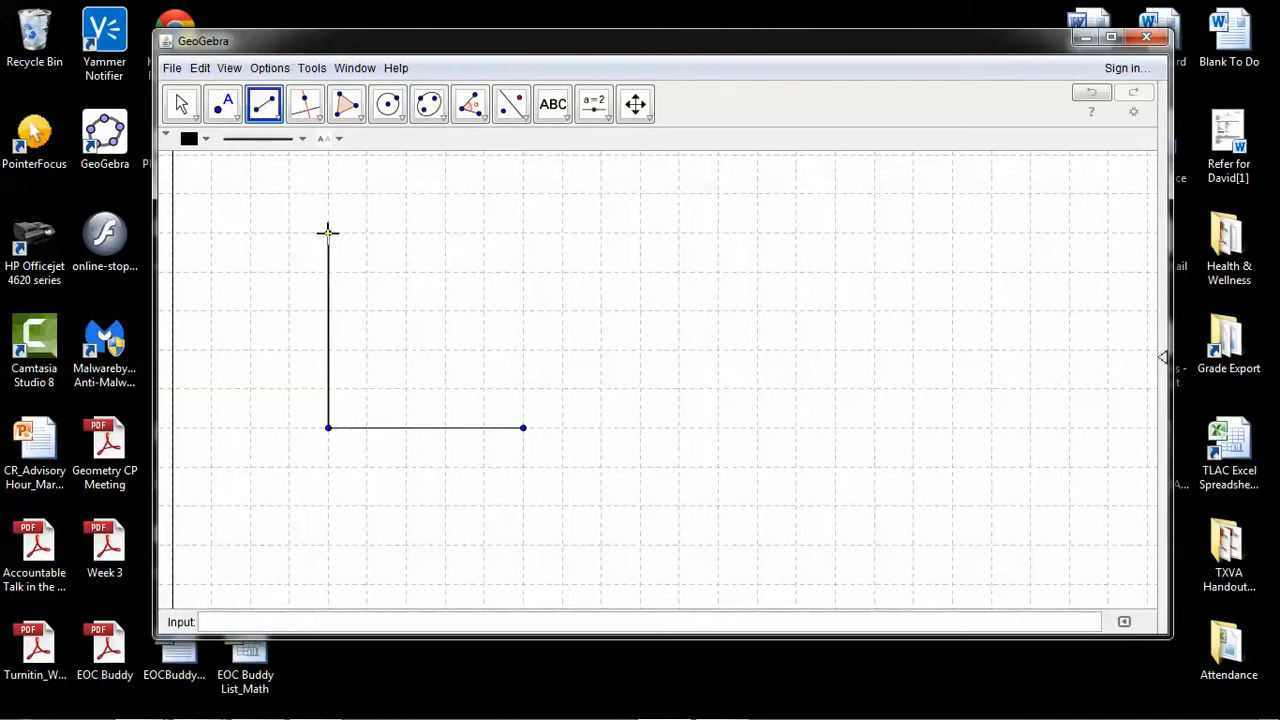
{"action": "left_click", "coordinate": [330, 236]}
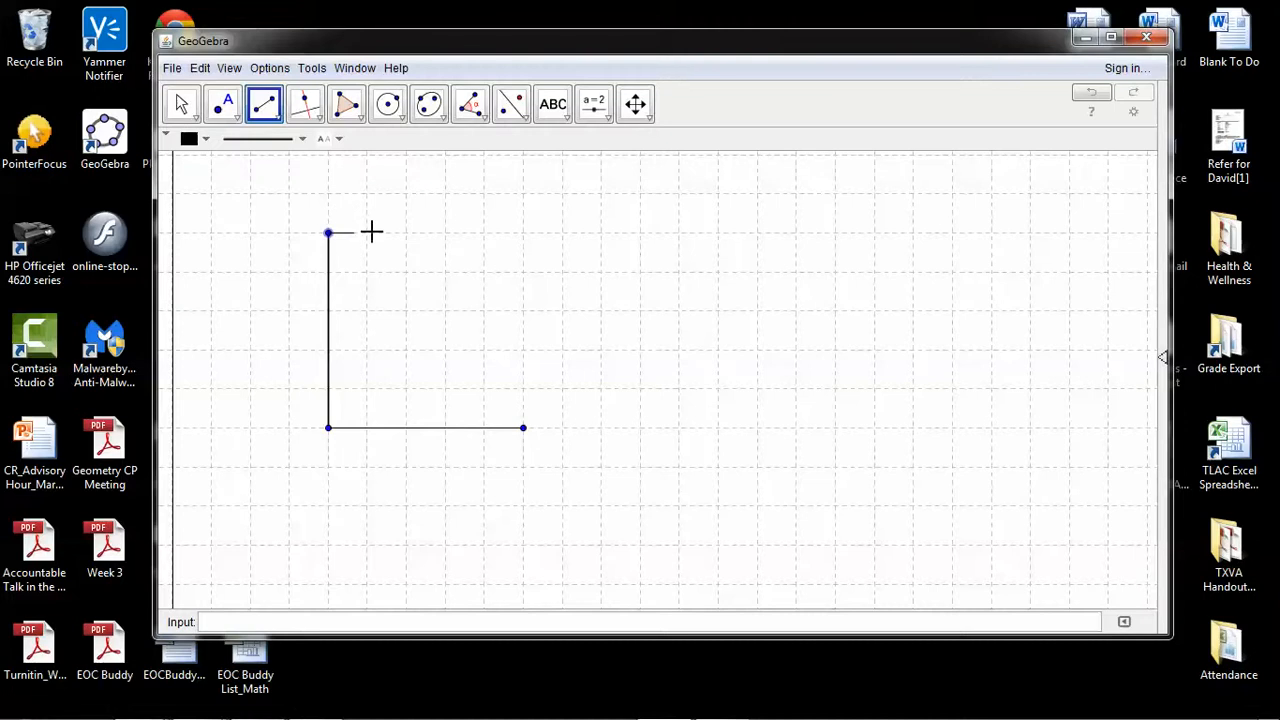
{"action": "left_click", "coordinate": [523, 233]}
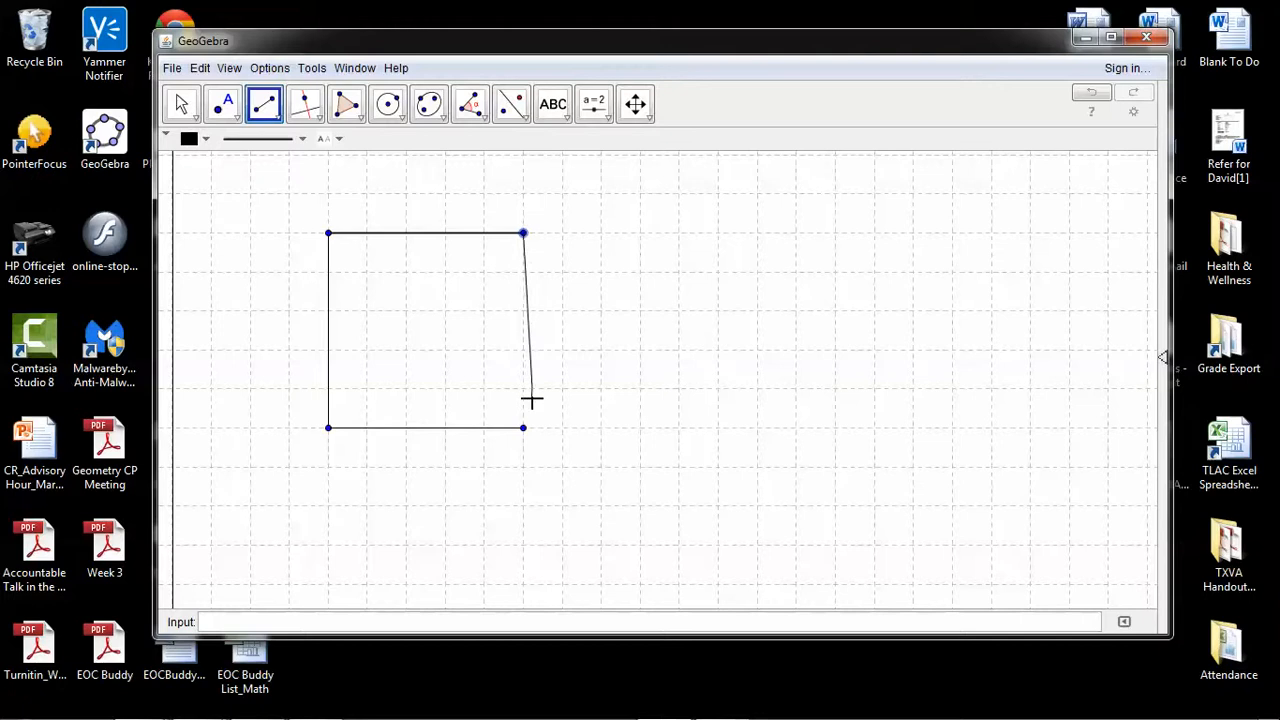
{"action": "left_click", "coordinate": [523, 428]}
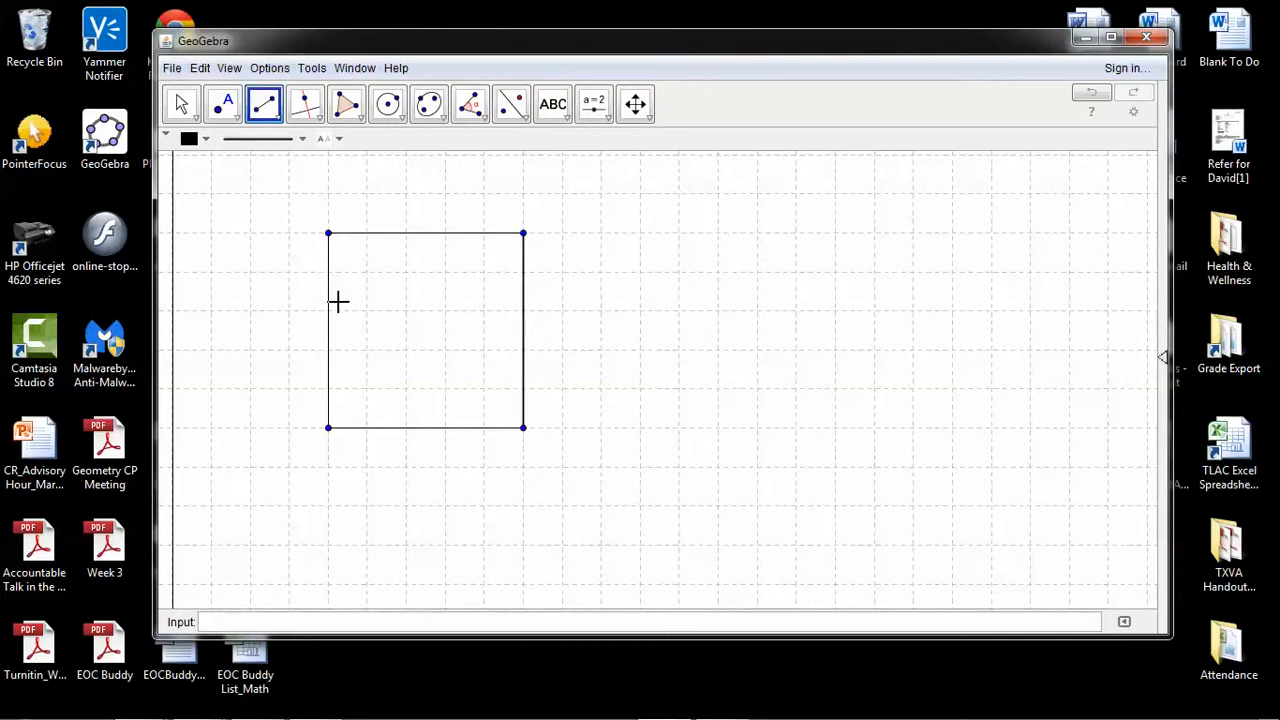
Hide the four corner points of the 20 ft square so only its sides show
{"action": "right_click", "coordinate": [329, 234]}
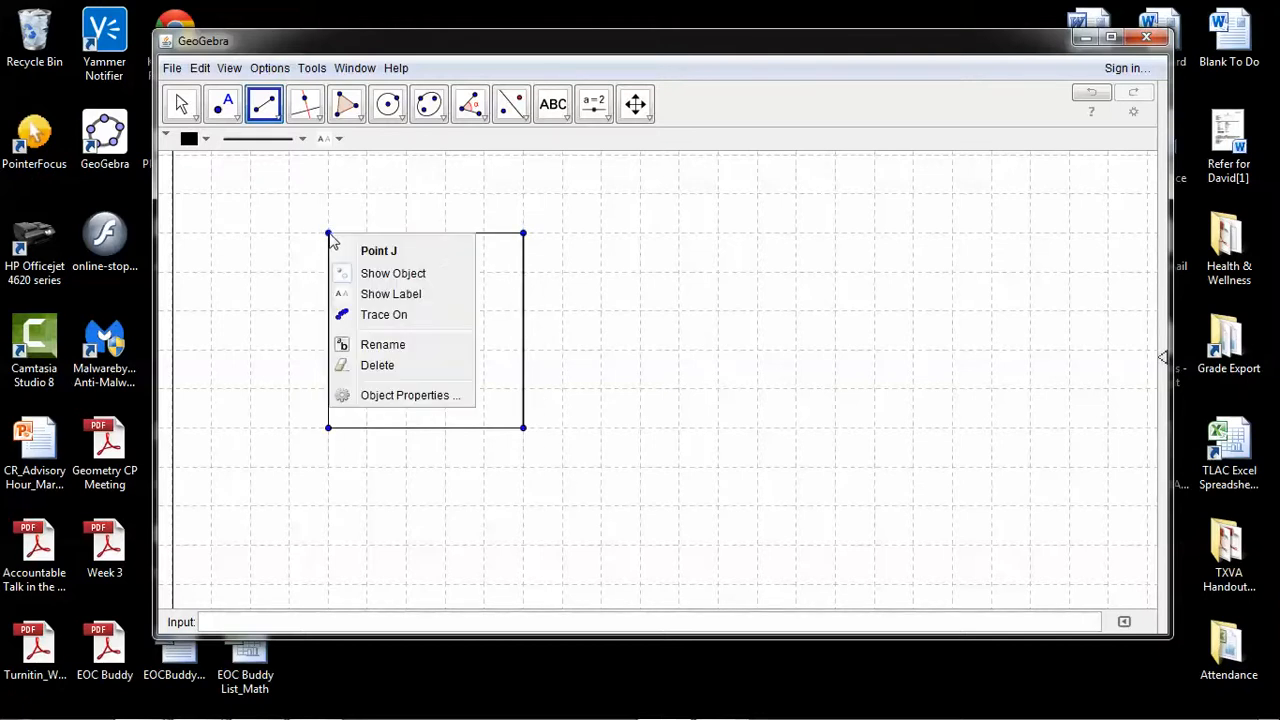
{"action": "left_click", "coordinate": [378, 274]}
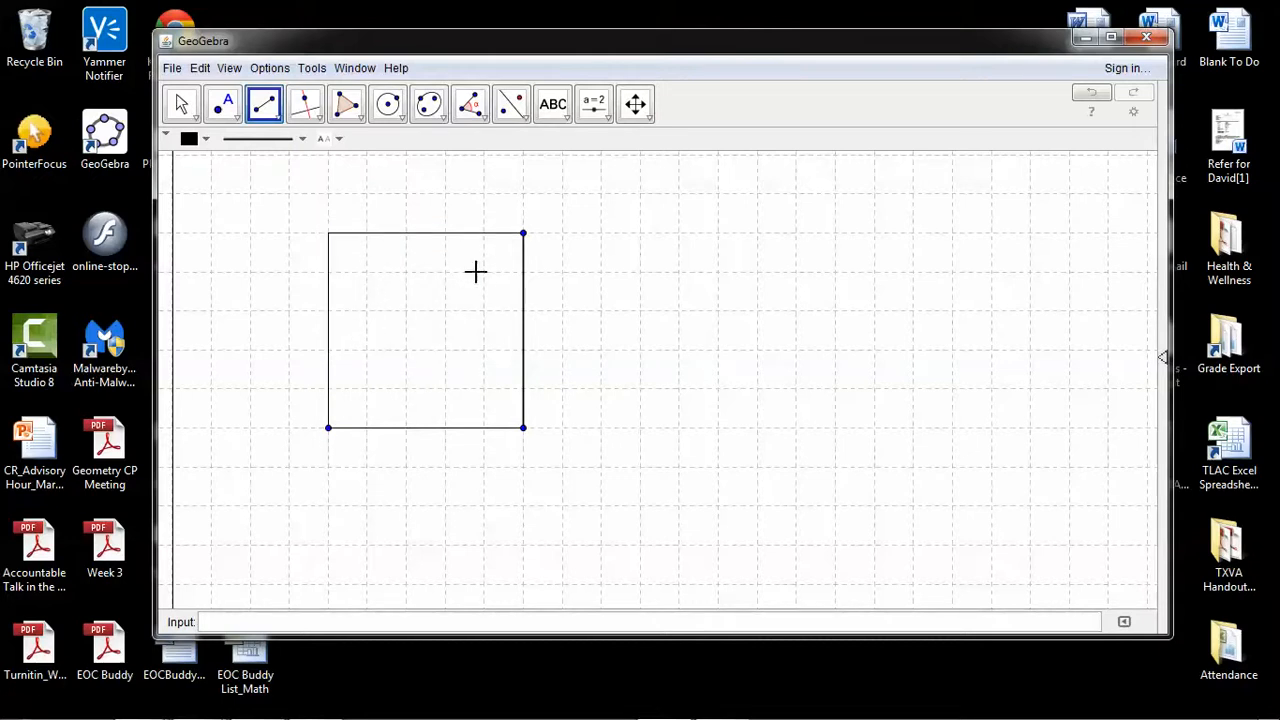
{"action": "right_click", "coordinate": [522, 236]}
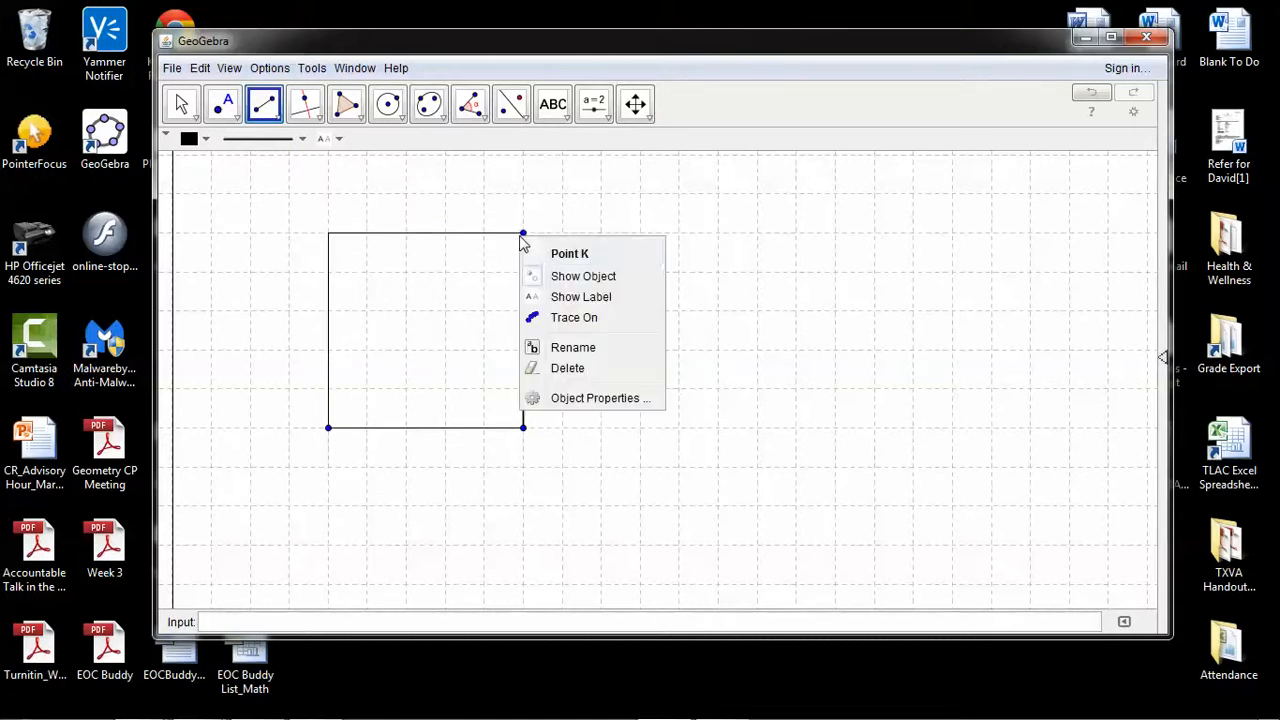
{"action": "left_click", "coordinate": [577, 280]}
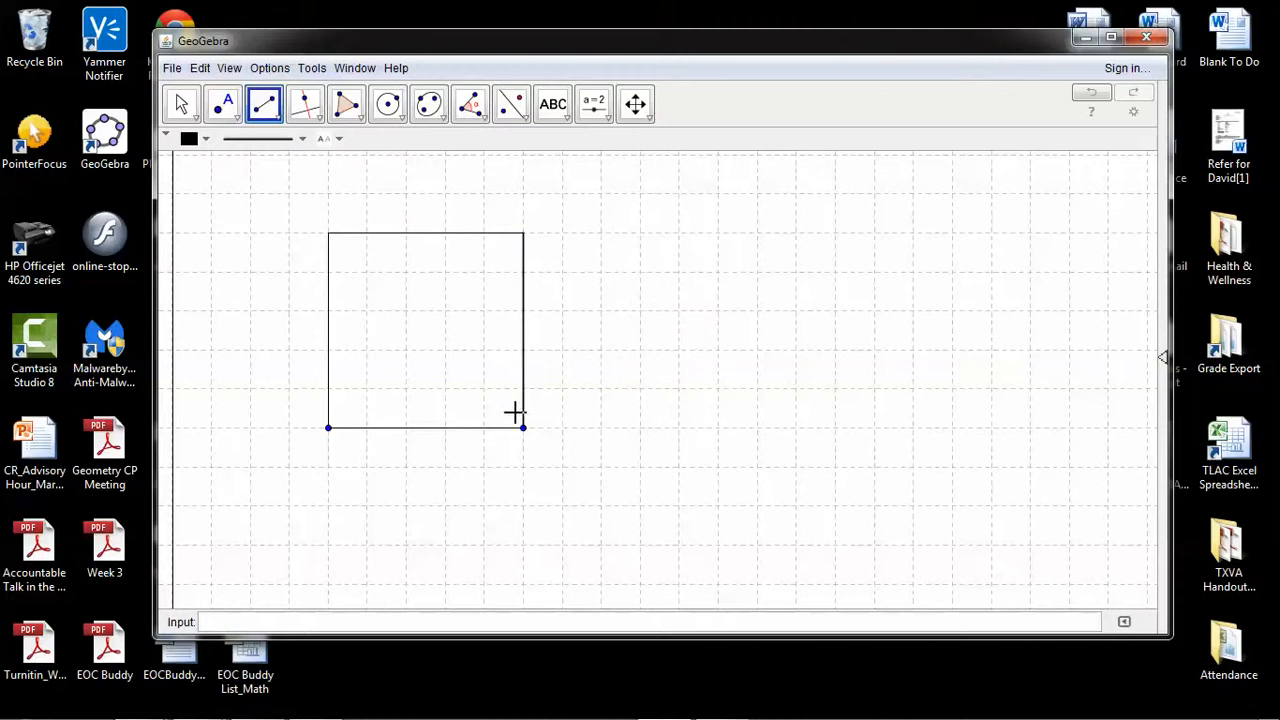
{"action": "right_click", "coordinate": [522, 435]}
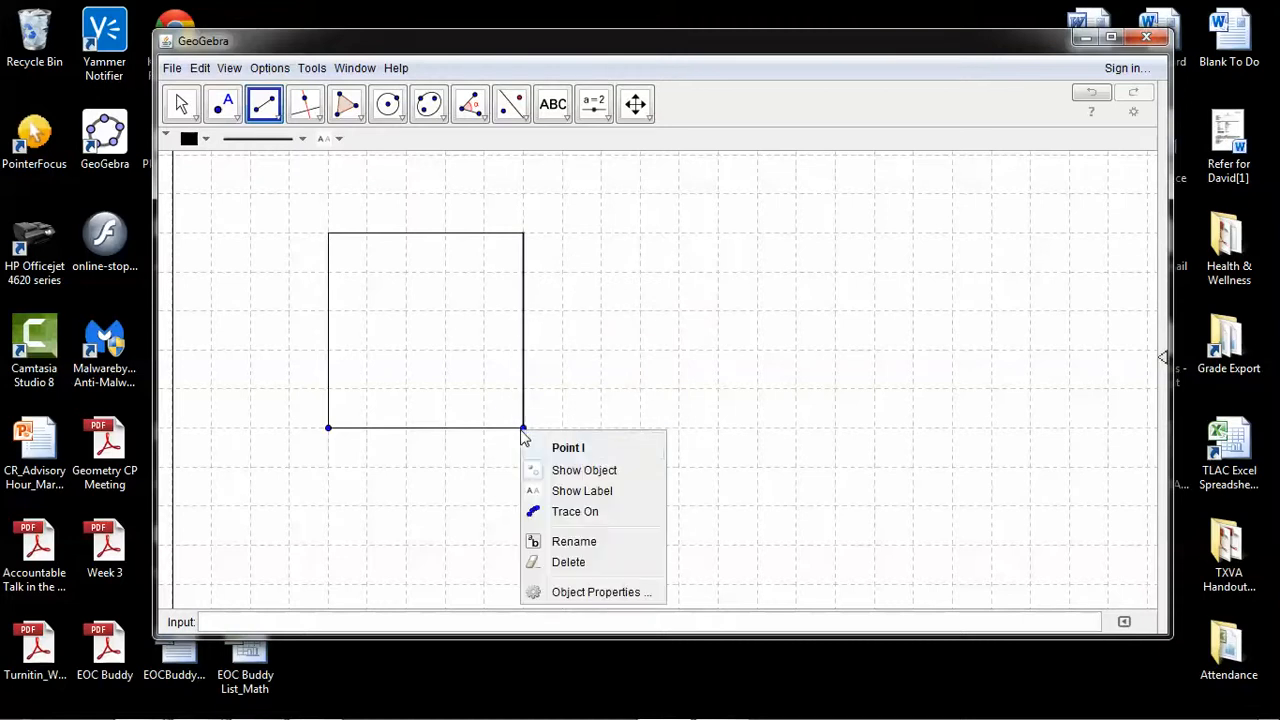
{"action": "left_click", "coordinate": [555, 469]}
{"action": "right_click", "coordinate": [329, 432]}
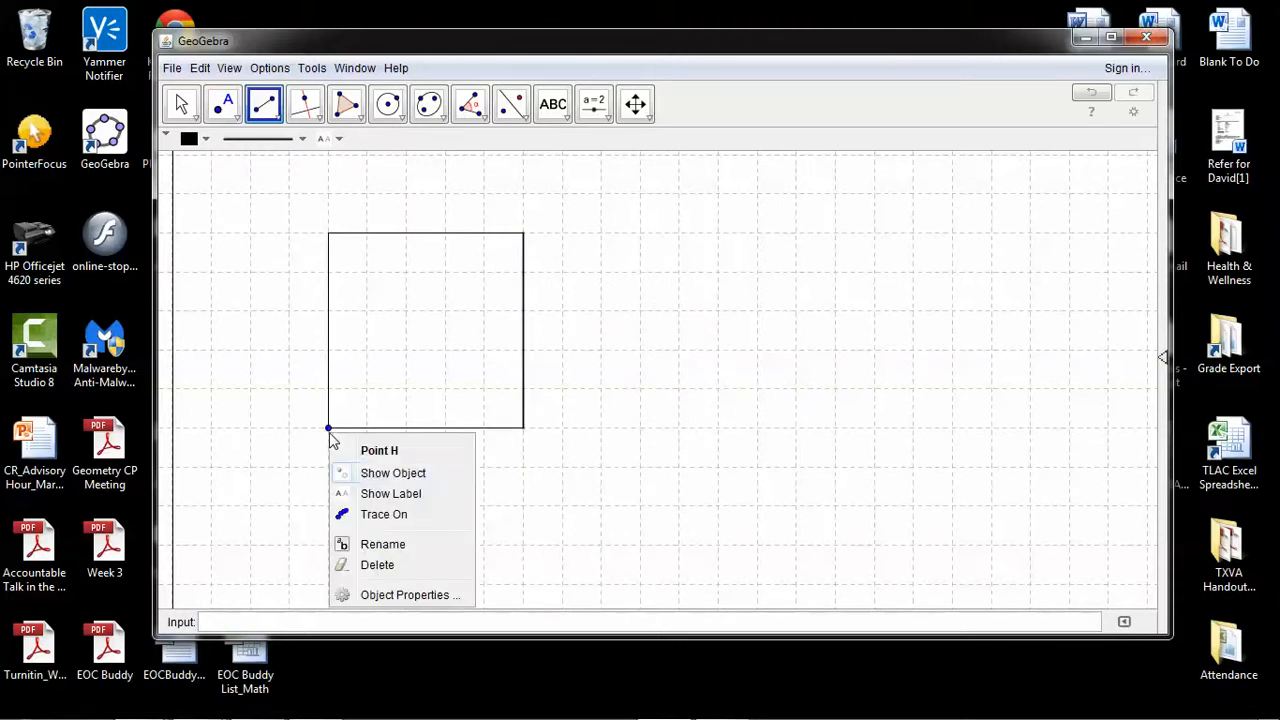
{"action": "left_click", "coordinate": [366, 477]}
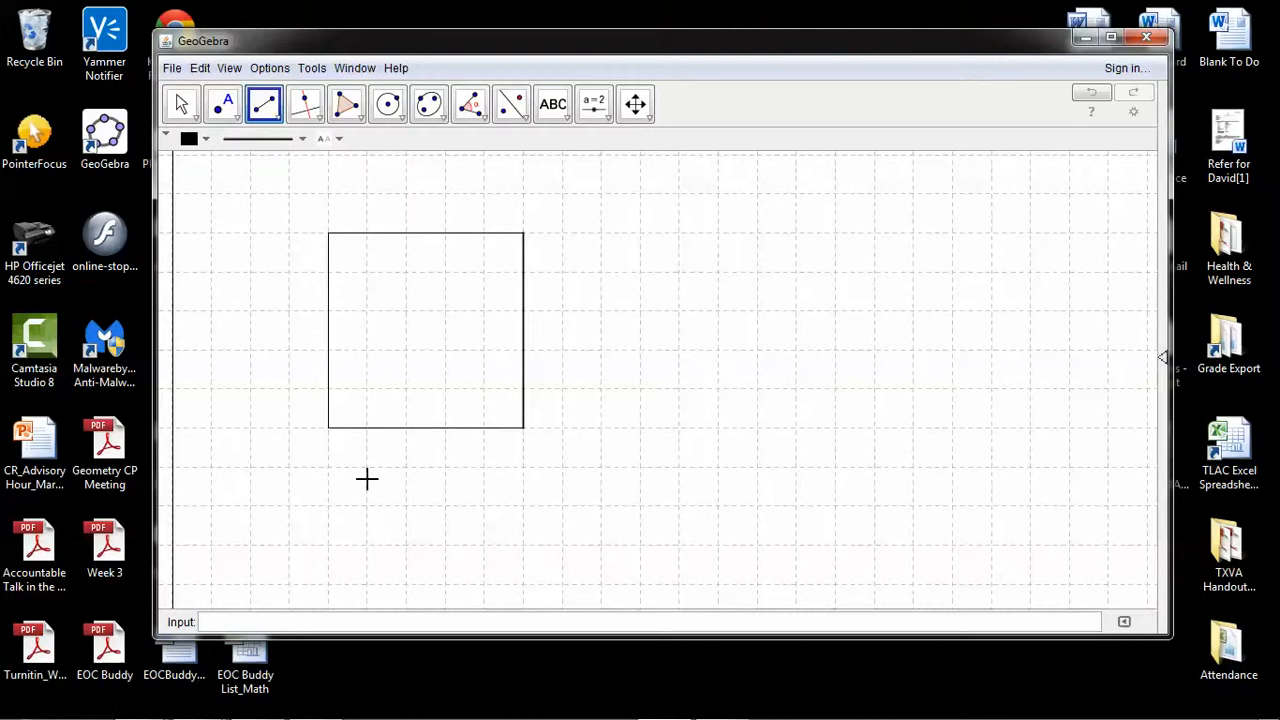
Add a two-line text label inside the square reading "Garage" and "20 x 20"
{"action": "left_click", "coordinate": [553, 105]}
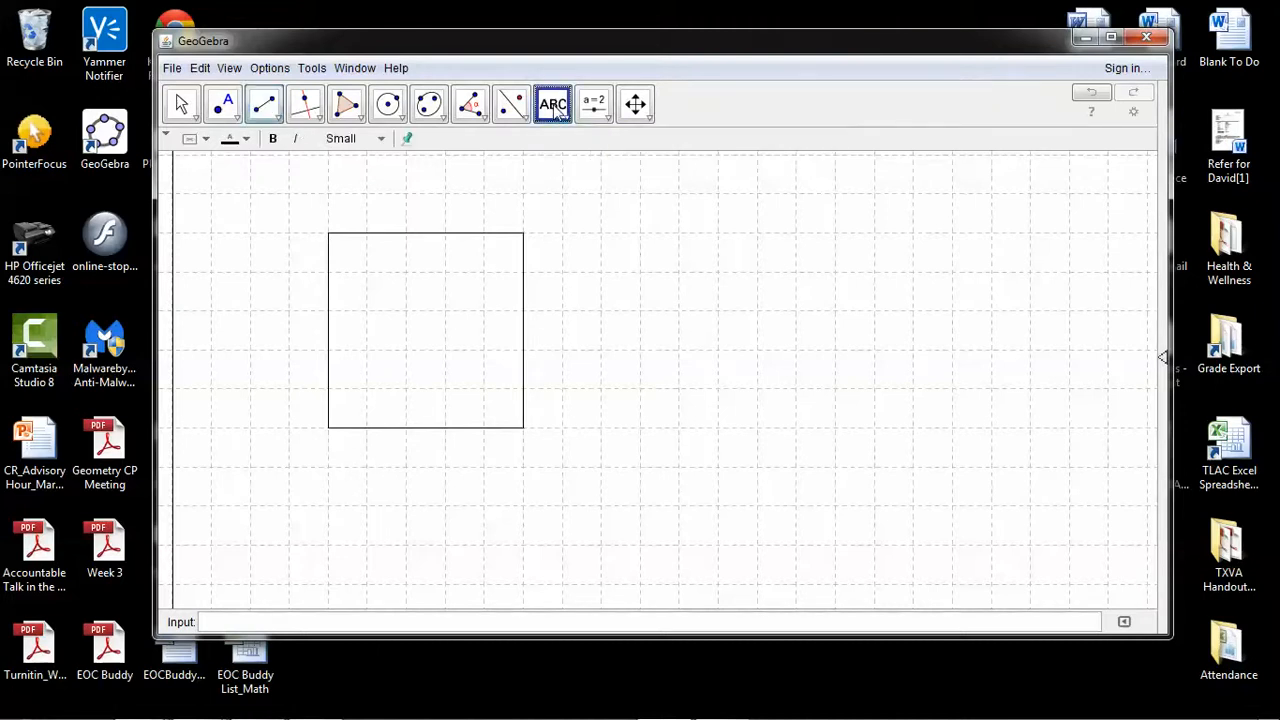
{"action": "left_click", "coordinate": [385, 318]}
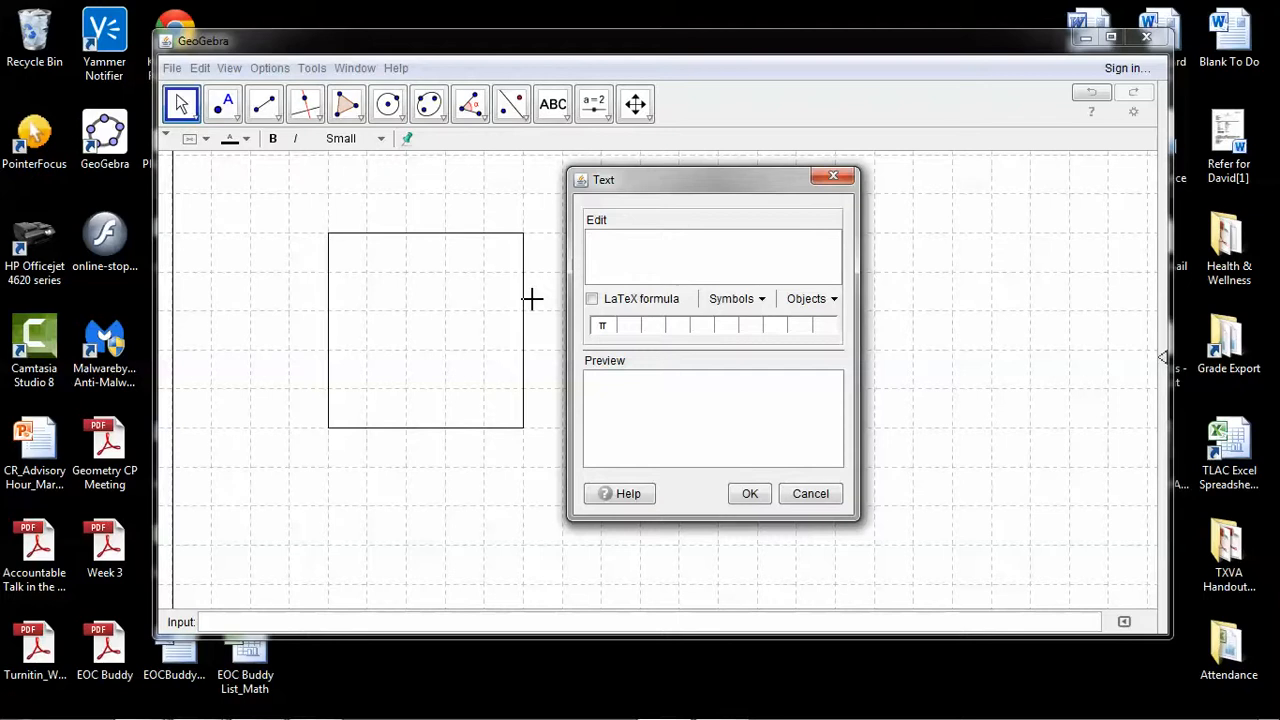
{"action": "type", "text": "Garage"}
{"action": "key", "text": "Return"}
{"action": "type", "text": "20 x 20"}
{"action": "left_click", "coordinate": [748, 494]}
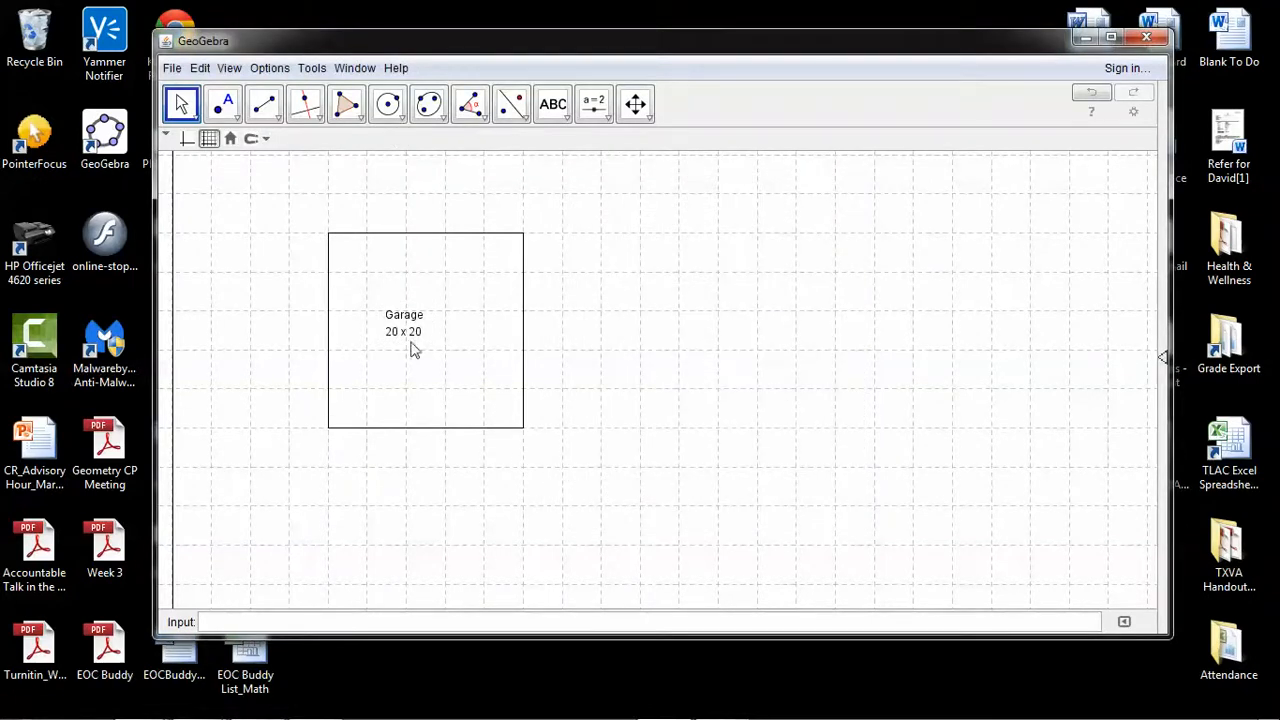
Move the garage label to the centre of the square
{"action": "left_click", "coordinate": [184, 104]}
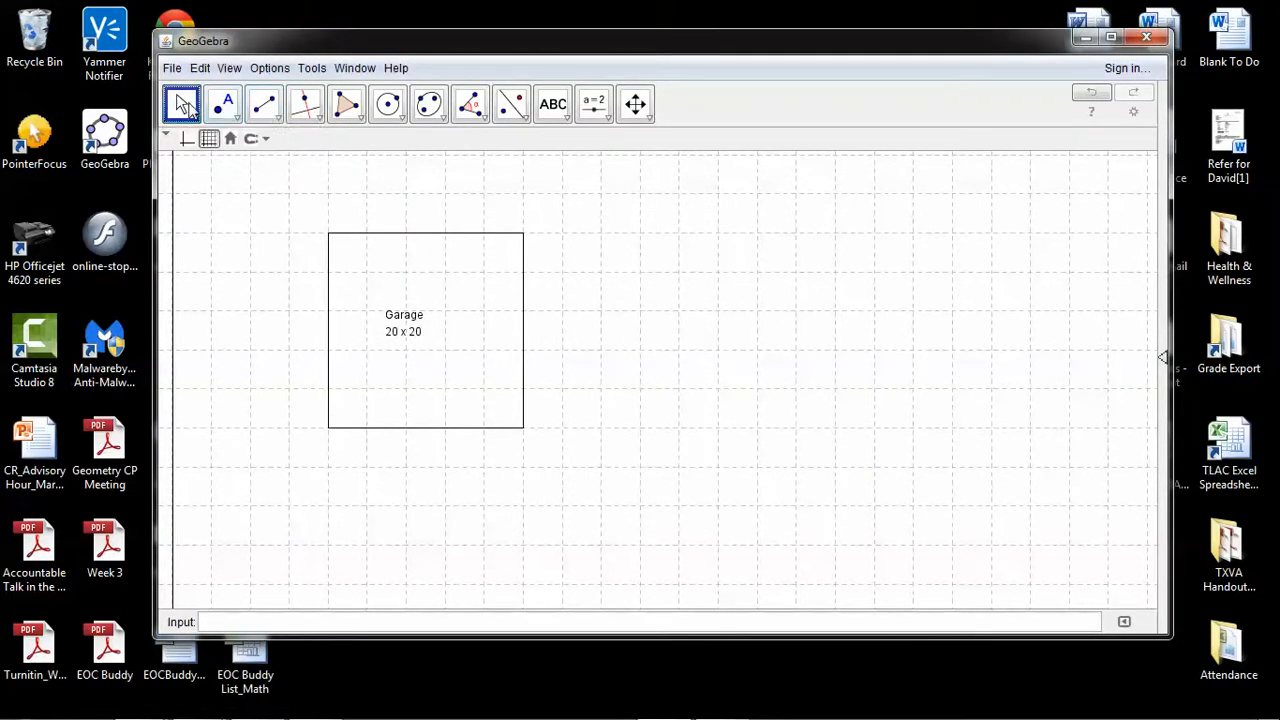
{"action": "left_click", "coordinate": [398, 322]}
{"action": "mouse_move", "coordinate": [398, 322]}
{"action": "left_mouse_down"}
{"action": "mouse_move", "coordinate": [418, 334]}
{"action": "mouse_move", "coordinate": [414, 362]}
{"action": "mouse_move", "coordinate": [423, 306]}
{"action": "mouse_move", "coordinate": [421, 370]}
{"action": "mouse_move", "coordinate": [421, 333]}
{"action": "left_mouse_up"}
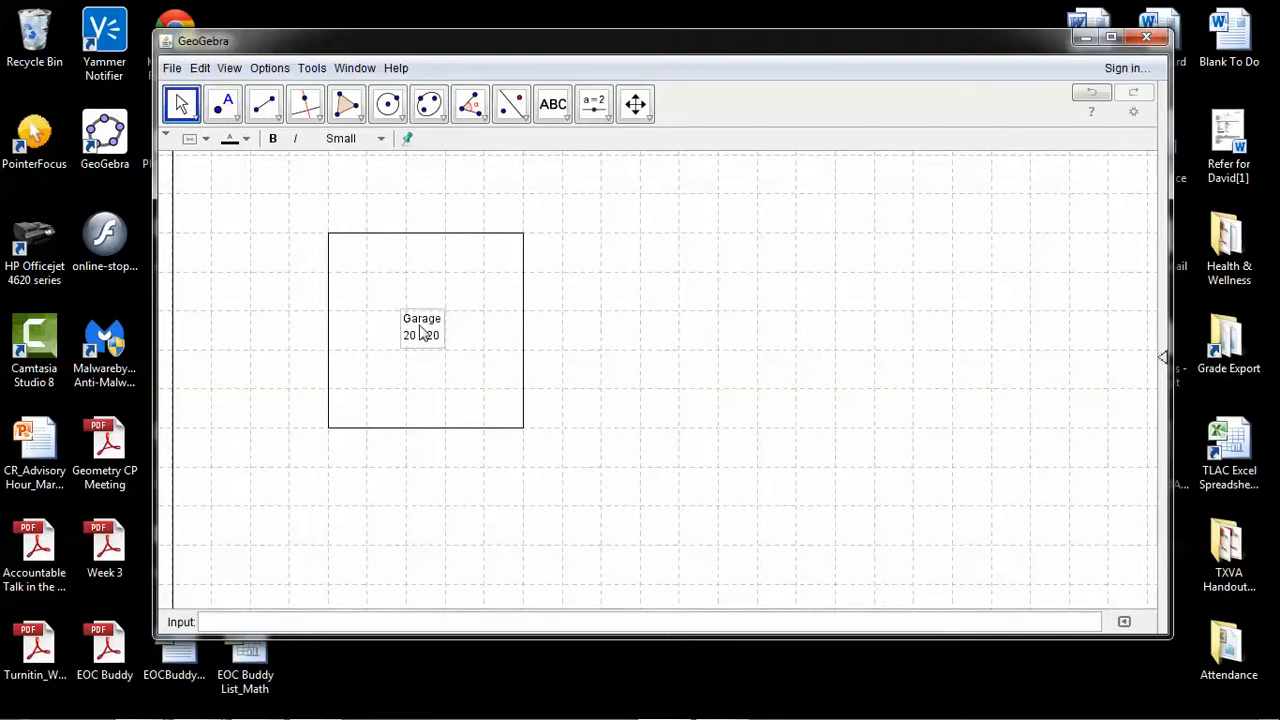
Move the program window higher on the desktop and make it taller to enlarge the drawing area
{"action": "scroll", "coordinate": [420, 334], "scroll_direction": "up", "scroll_amount": 2}
{"action": "scroll", "coordinate": [420, 334], "scroll_direction": "down", "scroll_amount": 5}
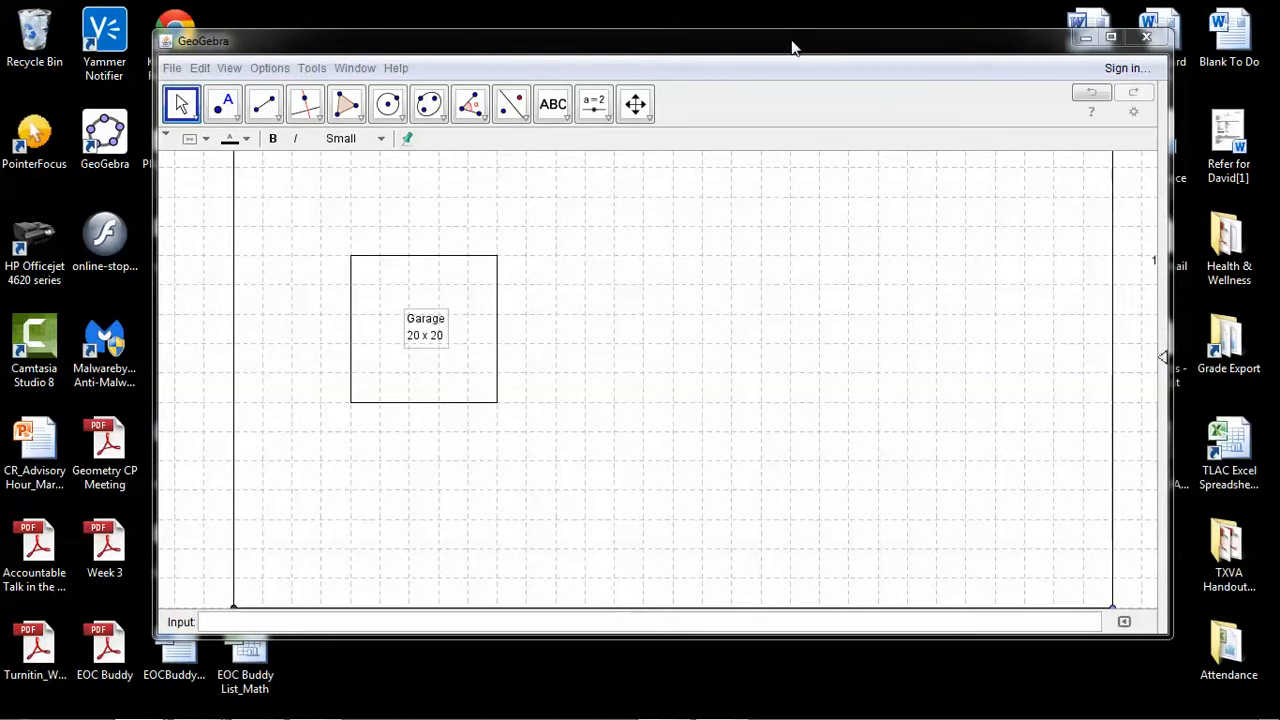
{"action": "left_click_drag", "start_coordinate": [790, 33], "coordinate": [791, 14]}
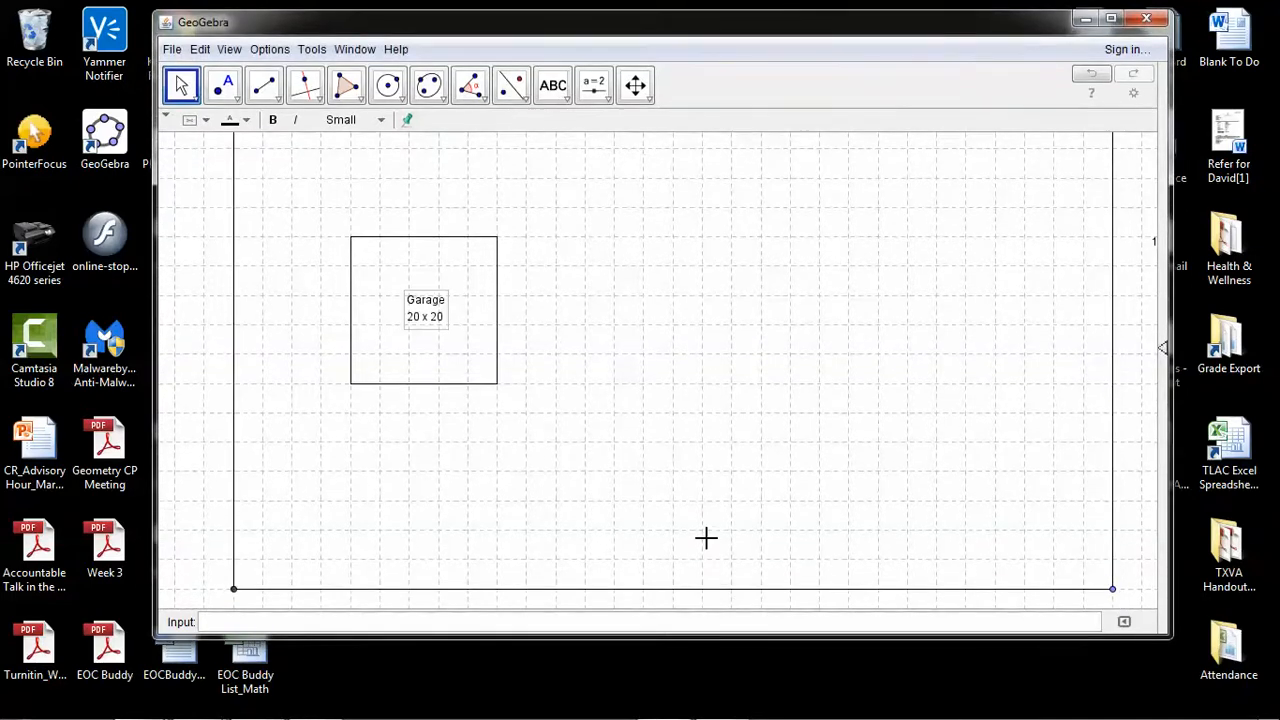
{"action": "left_click_drag", "start_coordinate": [714, 629], "coordinate": [713, 680]}
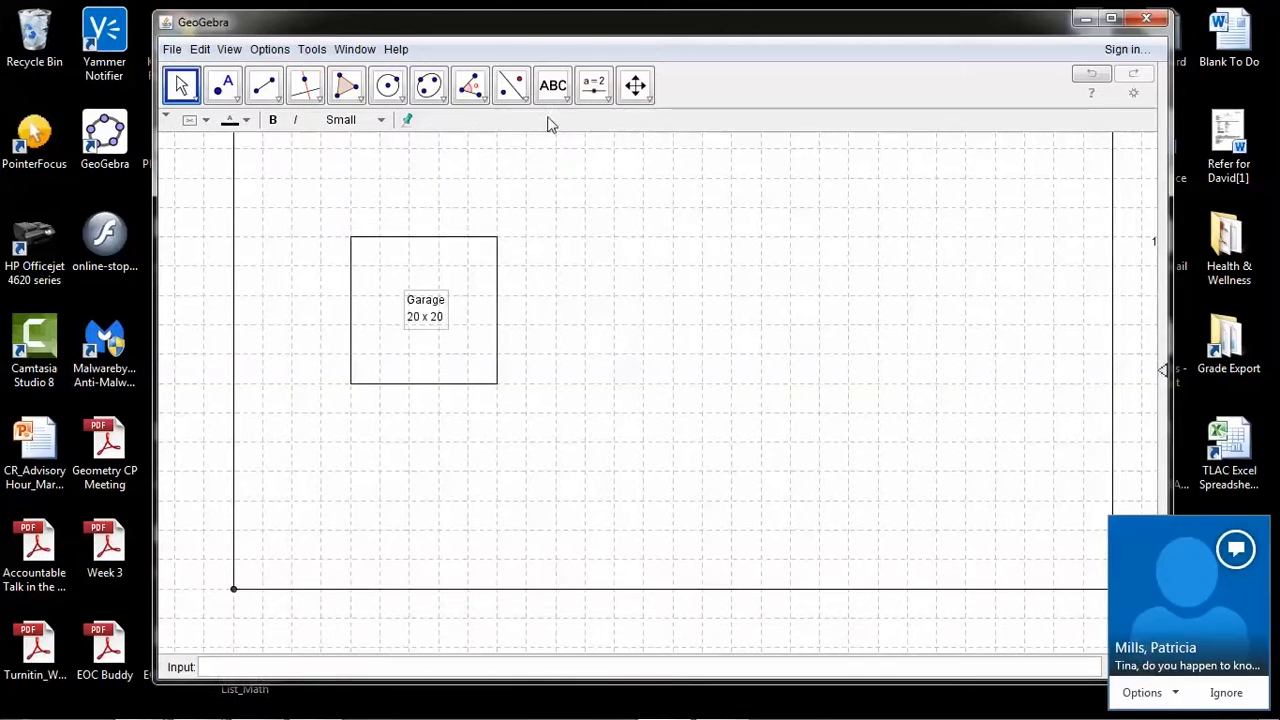
Draw connected wall segments from the garage's upper-right corner: 2 grid squares right, 3 more squares right, and 2 squares down
{"action": "left_click", "coordinate": [632, 87]}
{"action": "left_click_drag", "start_coordinate": [614, 208], "coordinate": [527, 389]}
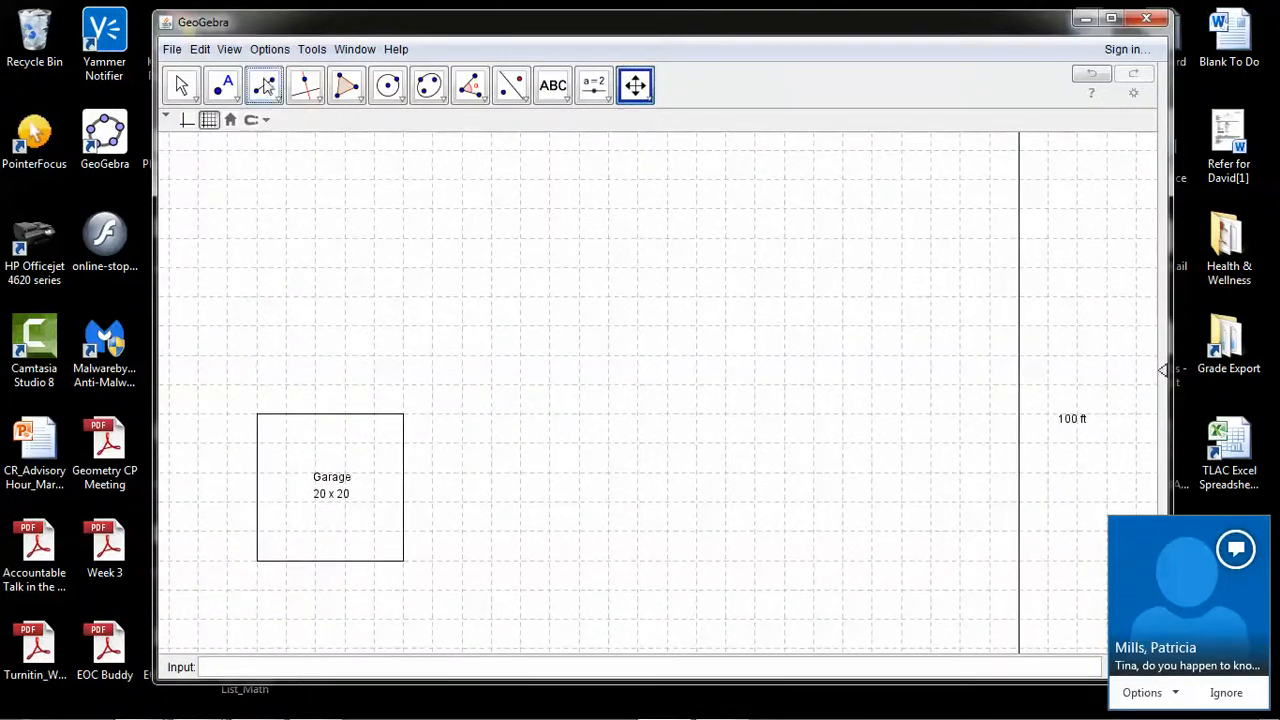
{"action": "left_click", "coordinate": [265, 92]}
{"action": "left_click", "coordinate": [272, 100]}
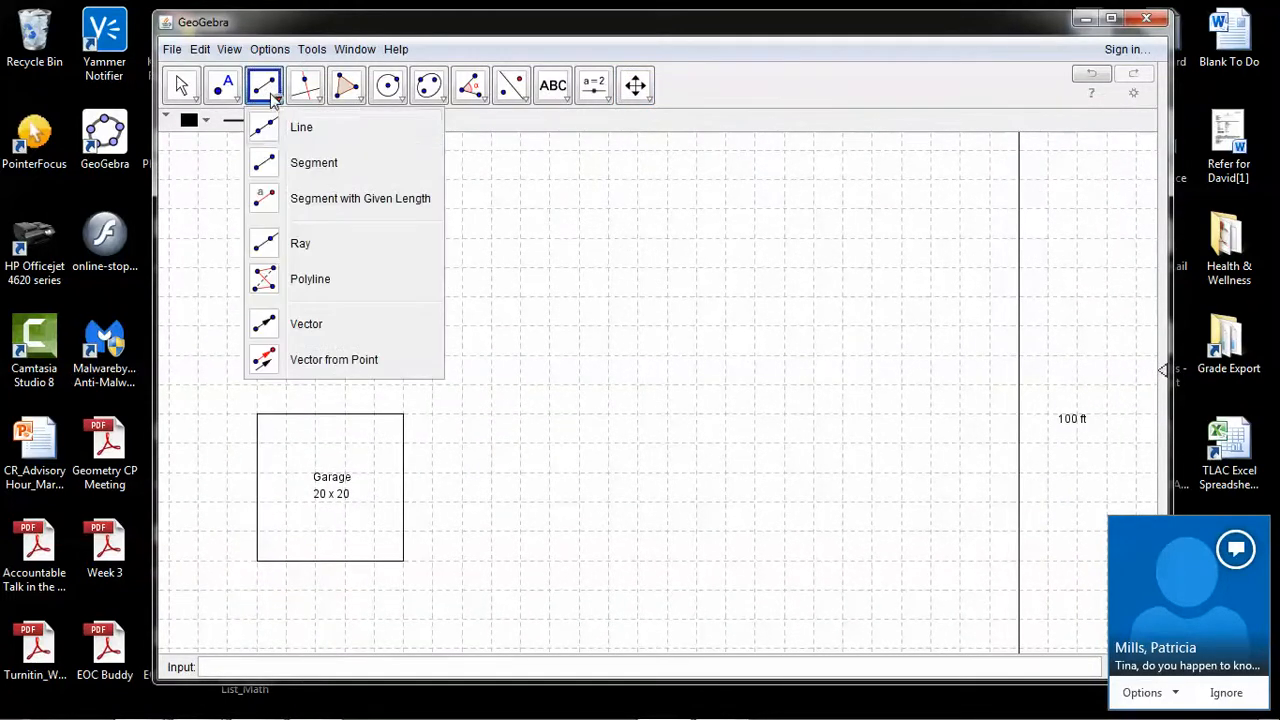
{"action": "left_click", "coordinate": [265, 165]}
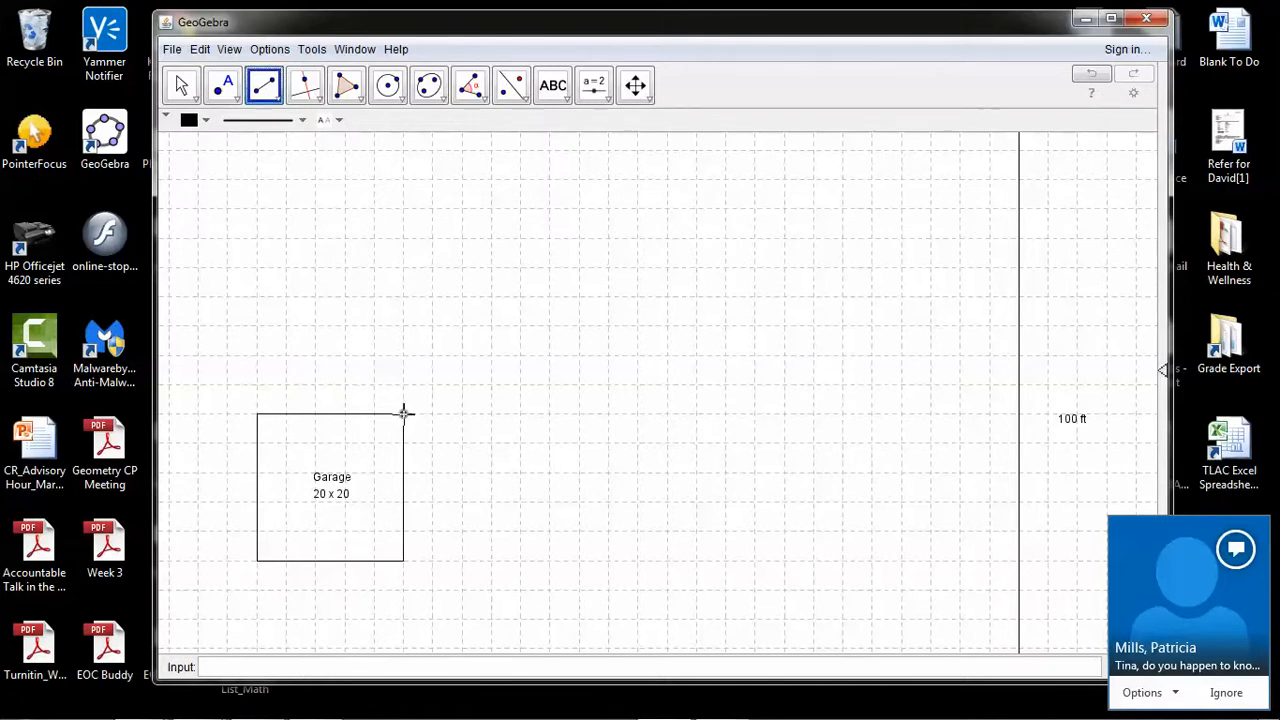
{"action": "left_click", "coordinate": [403, 413]}
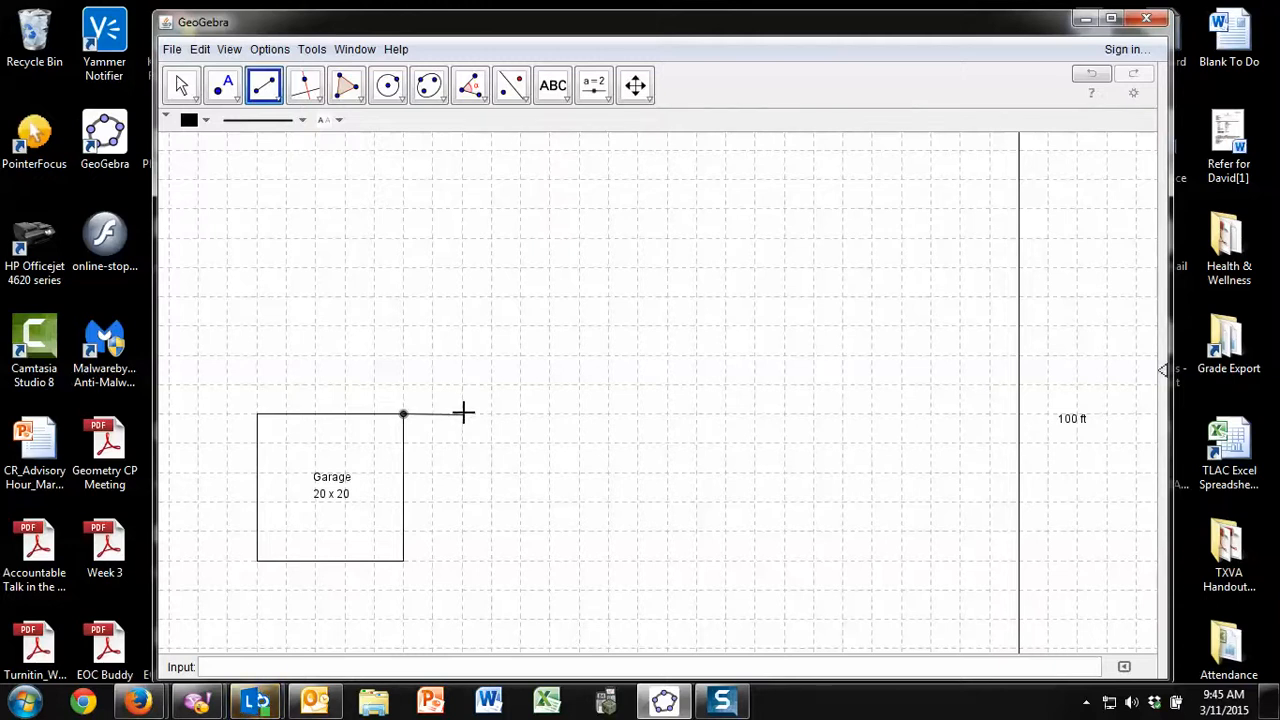
{"action": "left_click", "coordinate": [463, 412]}
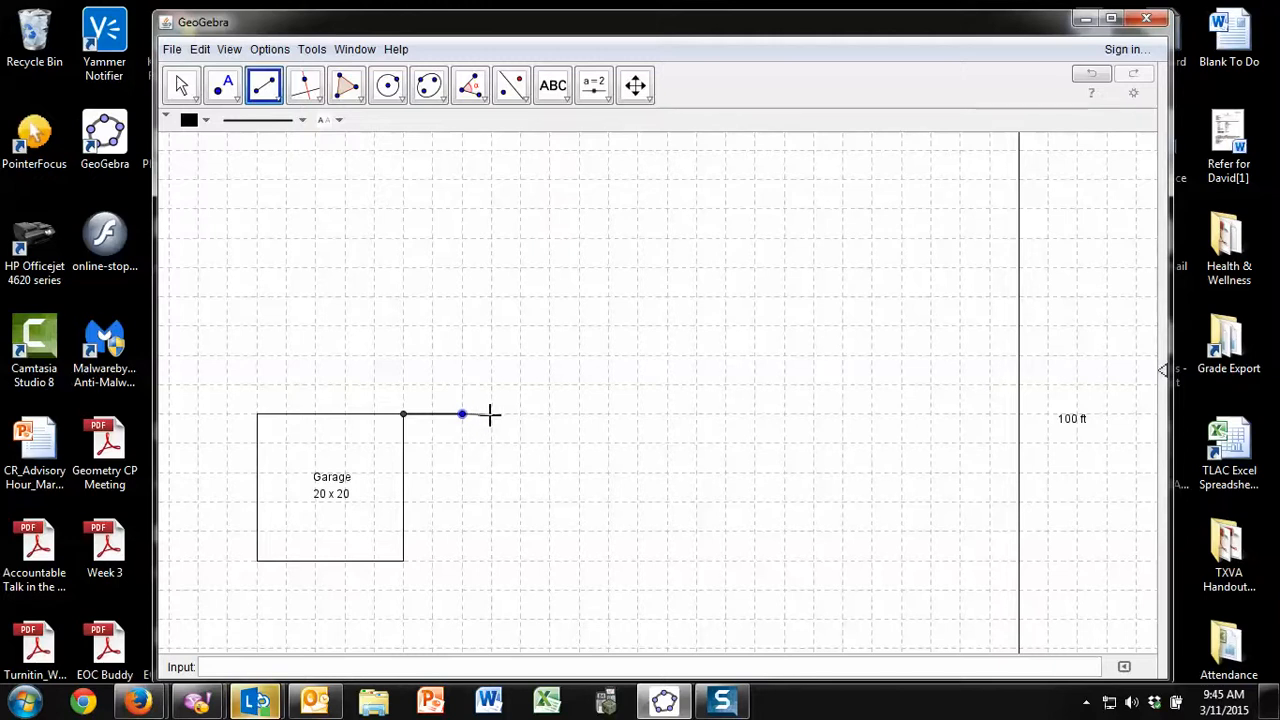
{"action": "left_click", "coordinate": [546, 413]}
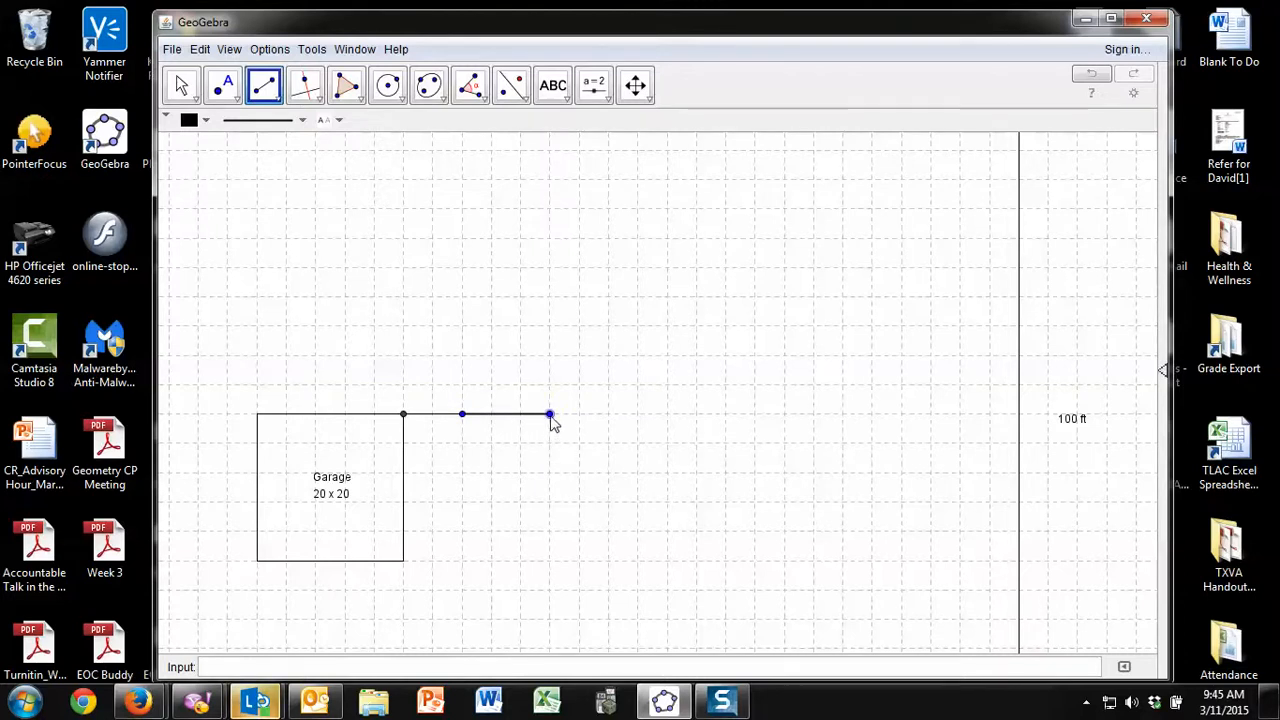
{"action": "left_click", "coordinate": [550, 414]}
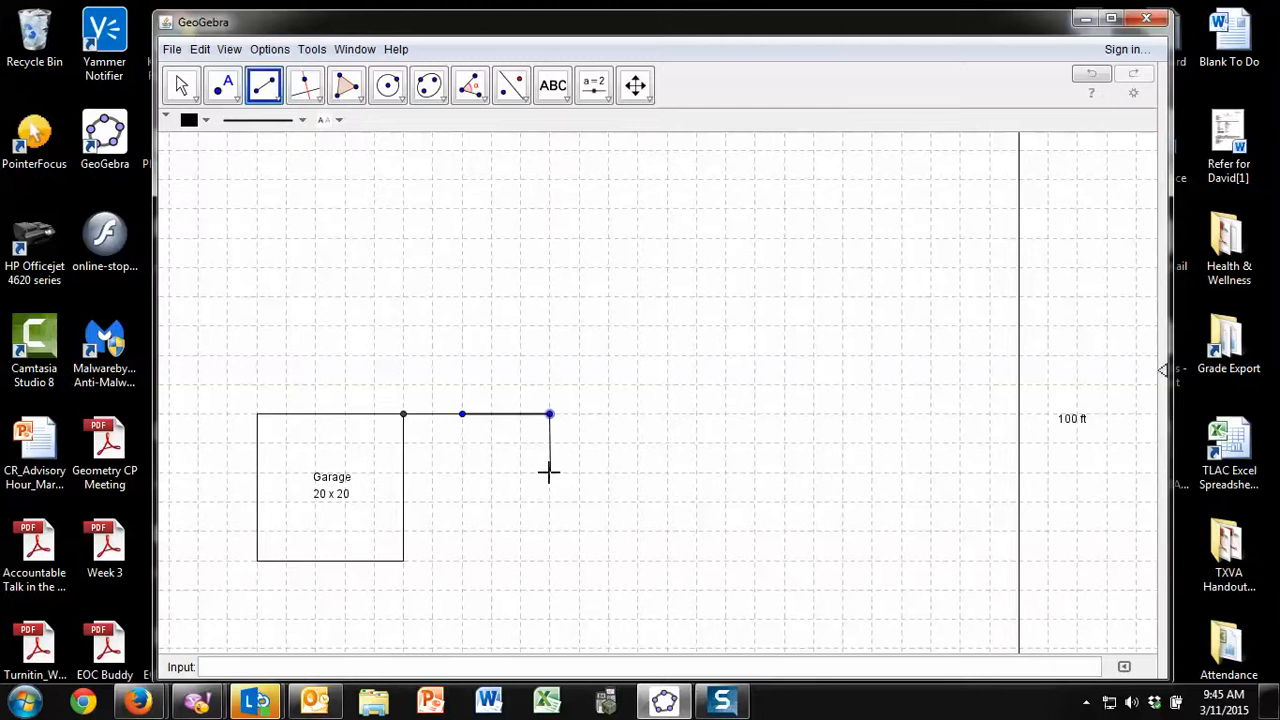
{"action": "left_click", "coordinate": [549, 472]}
Enclose a room beside the garage, 2 by 4 grid squares, with a bottom wall and a right wall leaving a one-square door gap
{"action": "left_click", "coordinate": [403, 531]}
{"action": "left_click", "coordinate": [462, 531]}
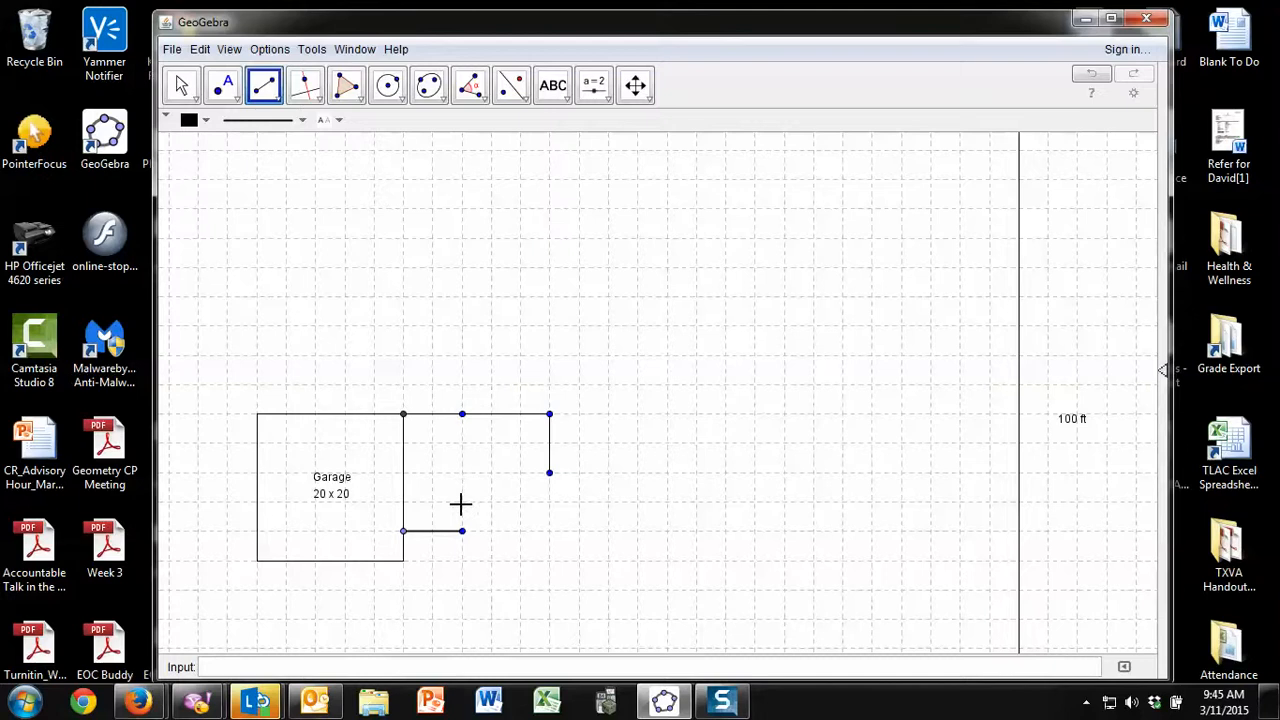
{"action": "left_click", "coordinate": [462, 531]}
{"action": "left_click", "coordinate": [462, 488]}
{"action": "left_click", "coordinate": [462, 458]}
{"action": "left_click", "coordinate": [462, 414]}
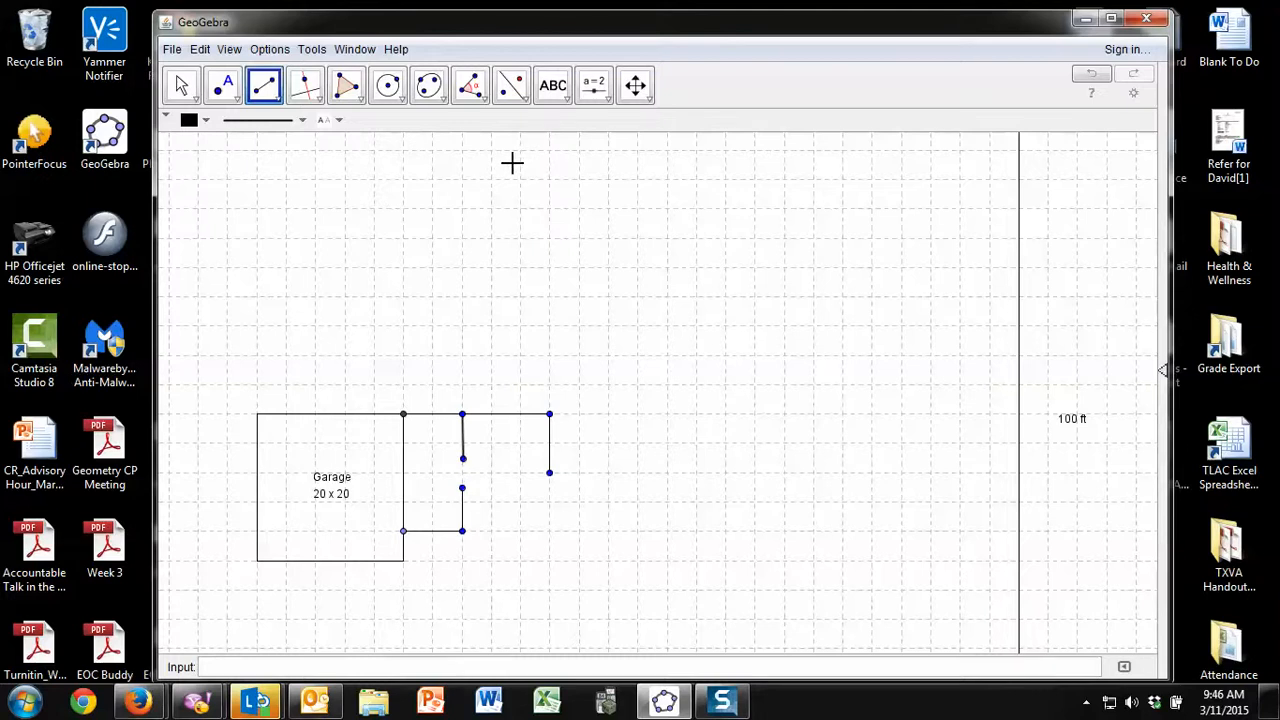
Add a two-line text label "Utility" / "8 x 16" inside the room beside the garage
{"action": "left_click", "coordinate": [553, 86]}
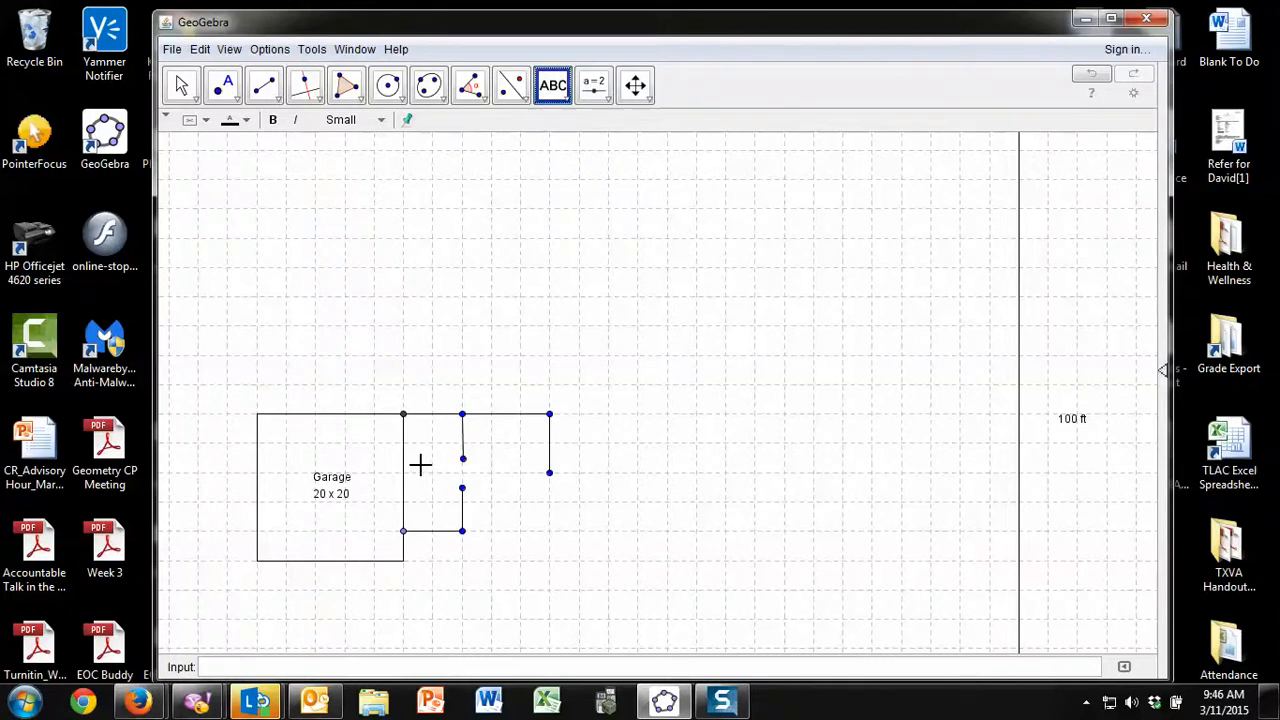
{"action": "left_click", "coordinate": [418, 464]}
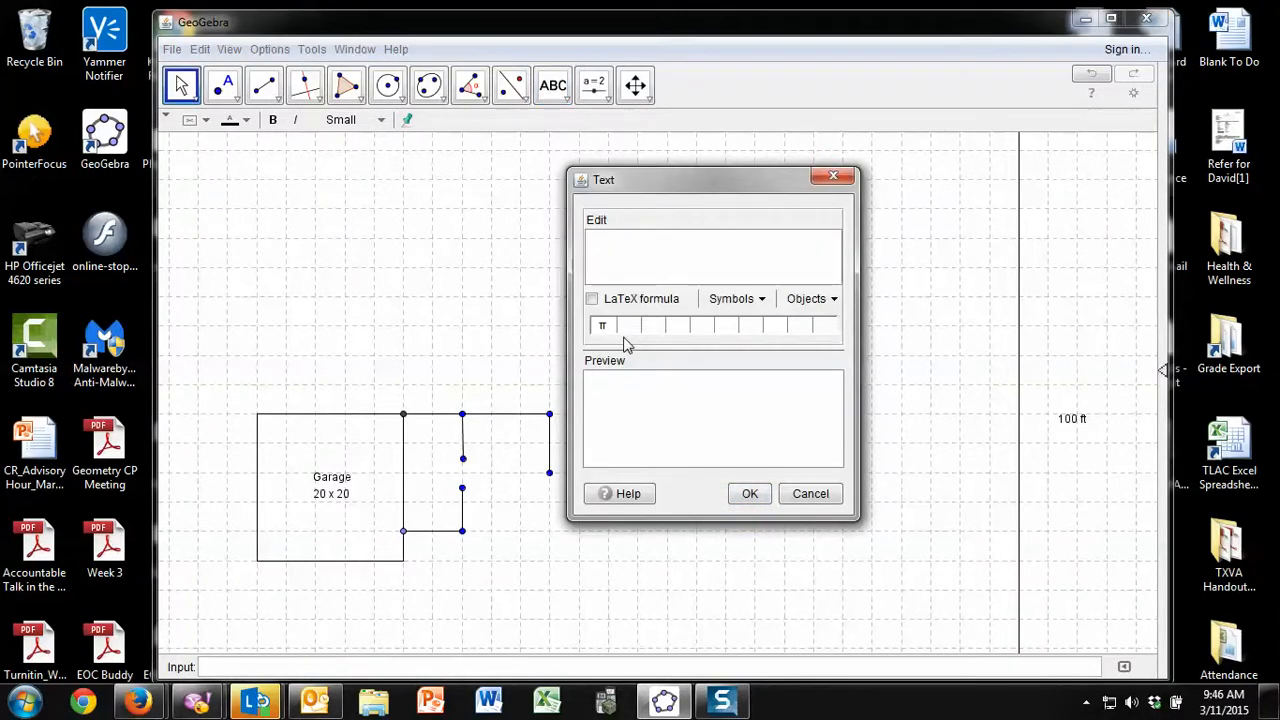
{"action": "type", "text": "Utility"}
{"action": "key", "text": "Return"}
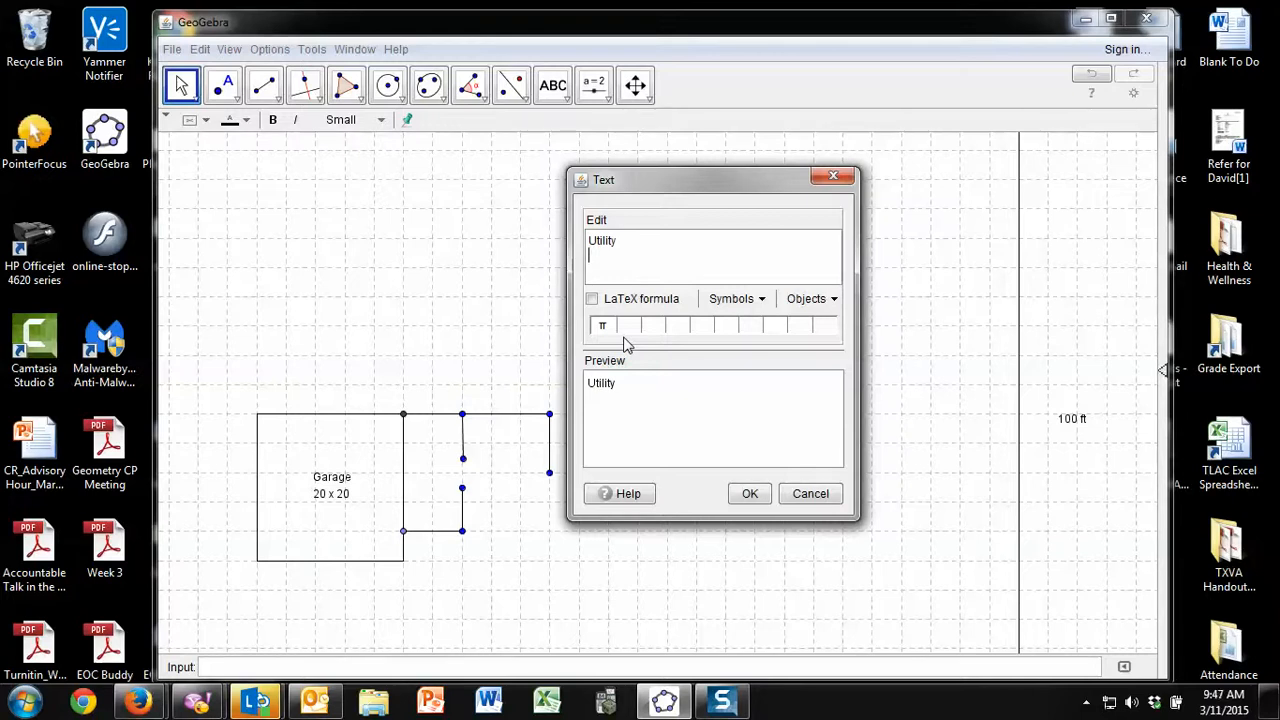
{"action": "type", "text": "8 x 16"}
{"action": "left_click", "coordinate": [755, 499]}
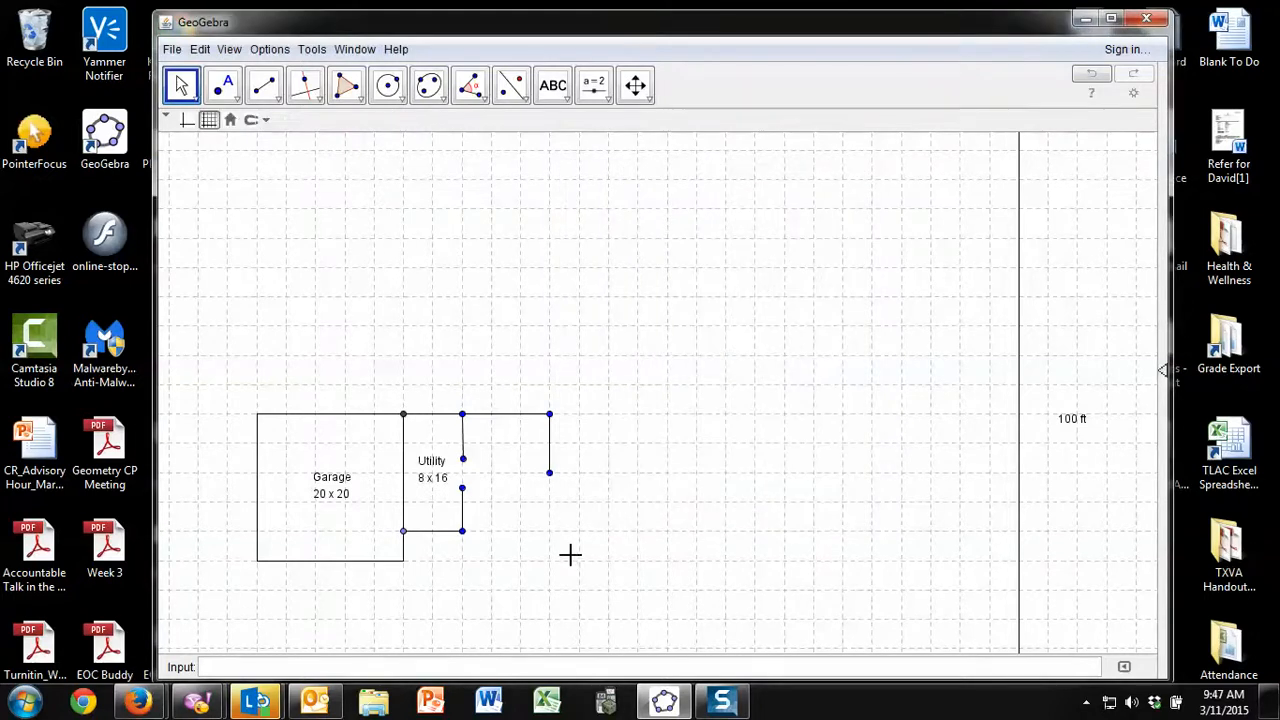
Add a two-line text label "Dining" / "11 x 12" in the upper part of the area beside the utility room
{"action": "left_click", "coordinate": [550, 87]}
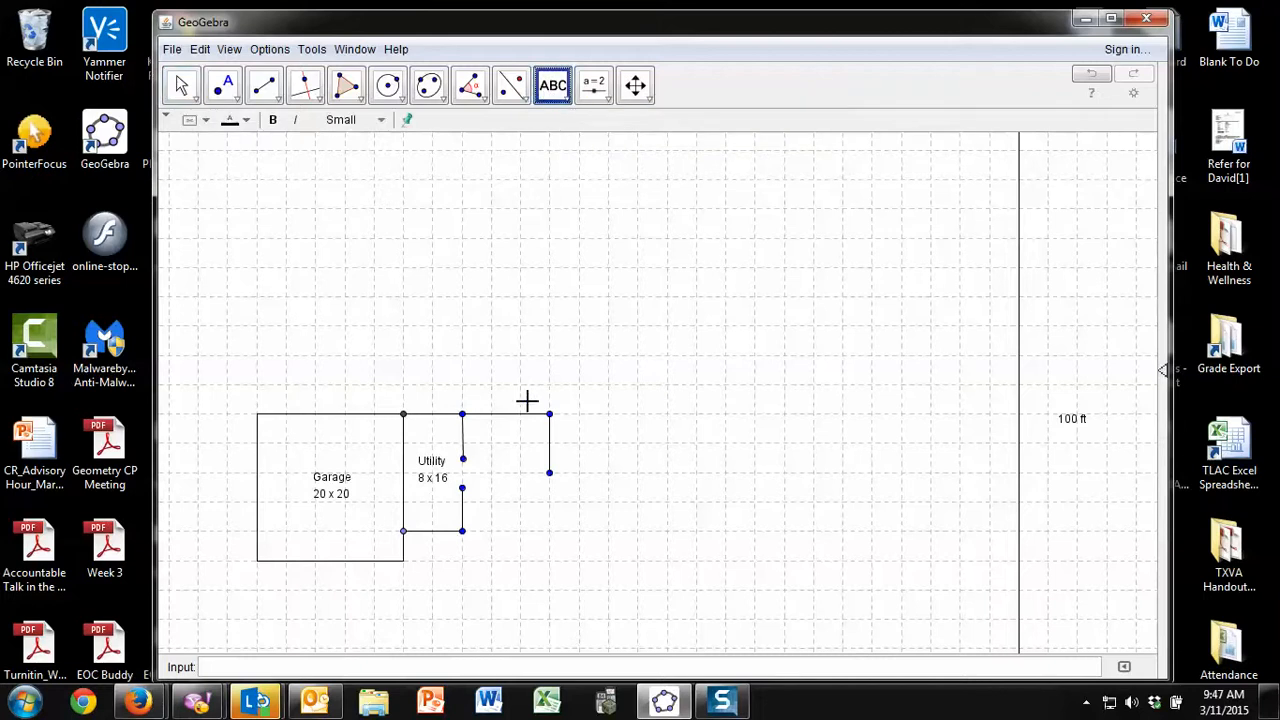
{"action": "left_click", "coordinate": [485, 450]}
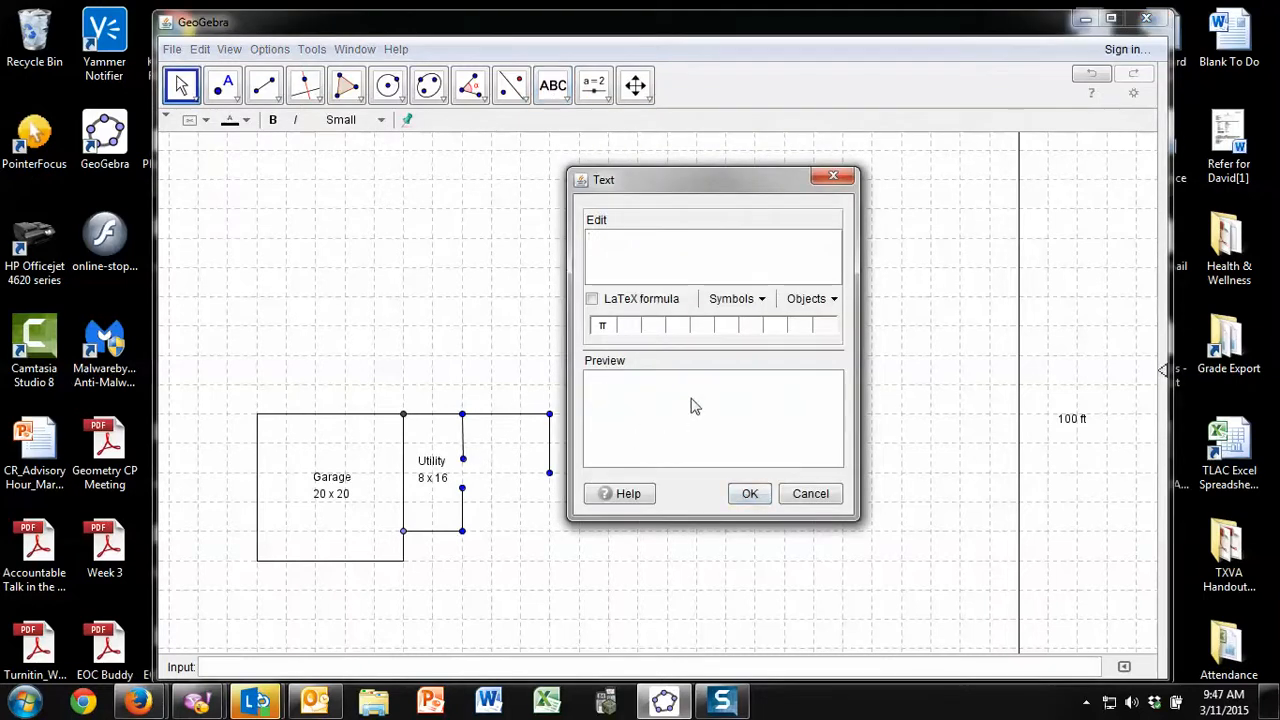
{"action": "type", "text": "Dining"}
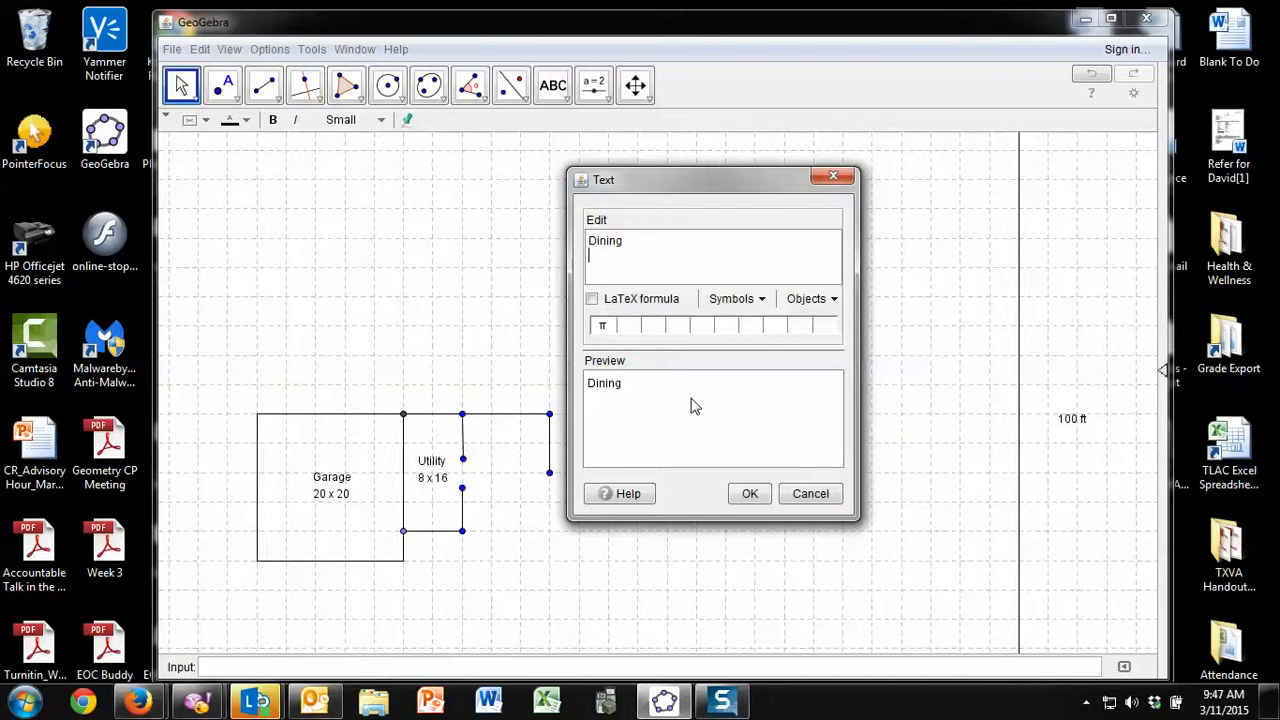
{"action": "key", "text": "Return"}
{"action": "type", "text": "11 x 12"}
{"action": "left_click", "coordinate": [750, 493]}
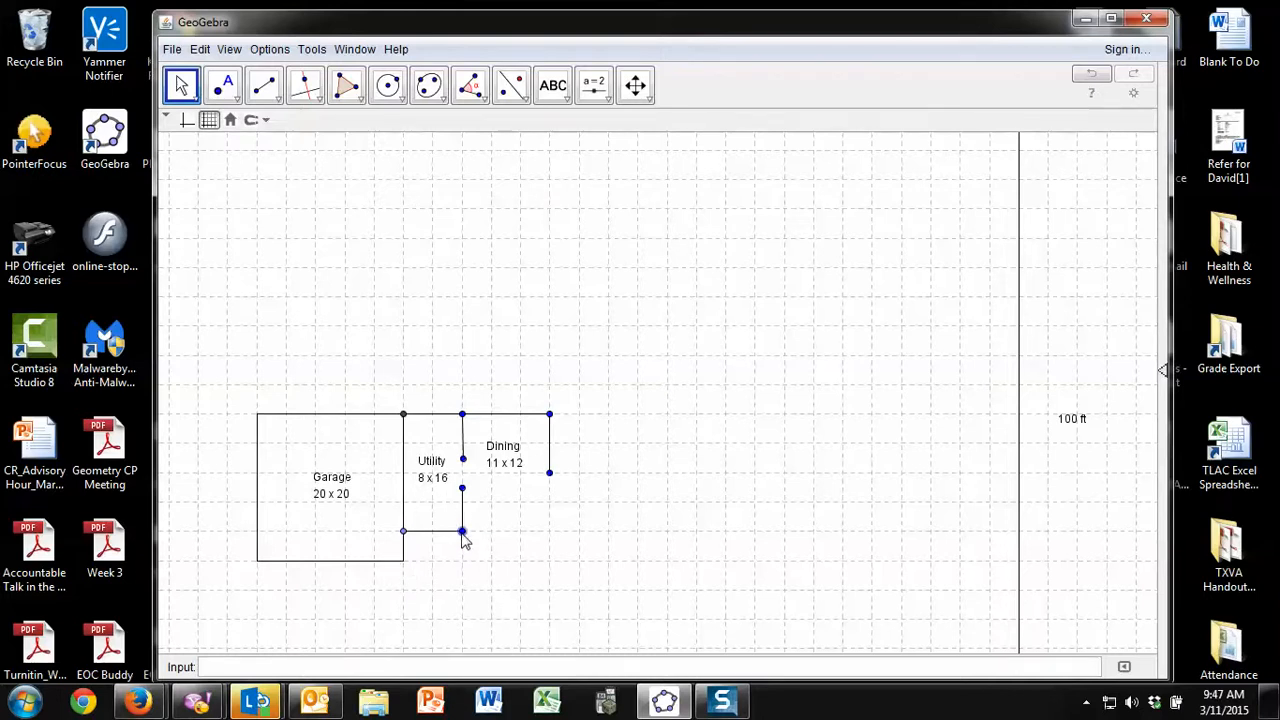
Draw walls from the utility room's lower-right corner, 2 grid squares down and 3 right, and hide the garage's upper-right corner point
{"action": "left_click", "coordinate": [270, 96]}
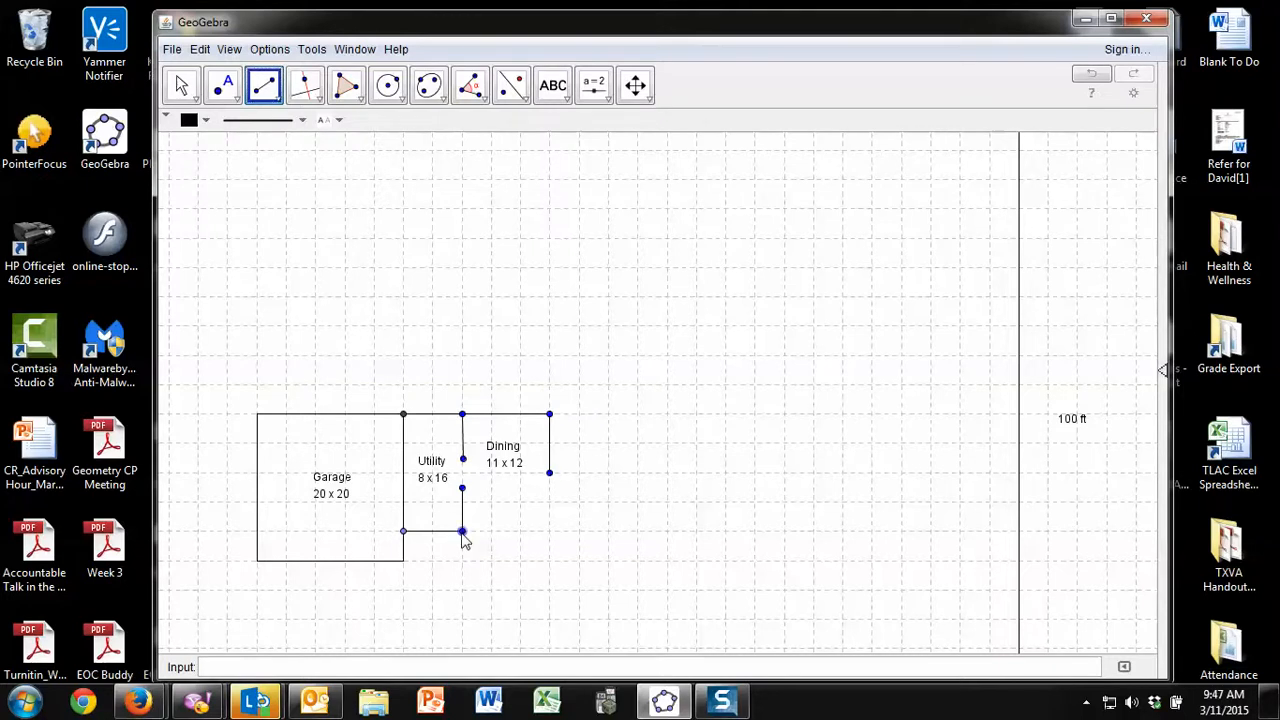
{"action": "left_click", "coordinate": [462, 532]}
{"action": "left_click", "coordinate": [462, 592]}
{"action": "left_click", "coordinate": [462, 591]}
{"action": "left_click", "coordinate": [548, 590]}
{"action": "right_click", "coordinate": [404, 415]}
{"action": "left_click", "coordinate": [446, 458]}
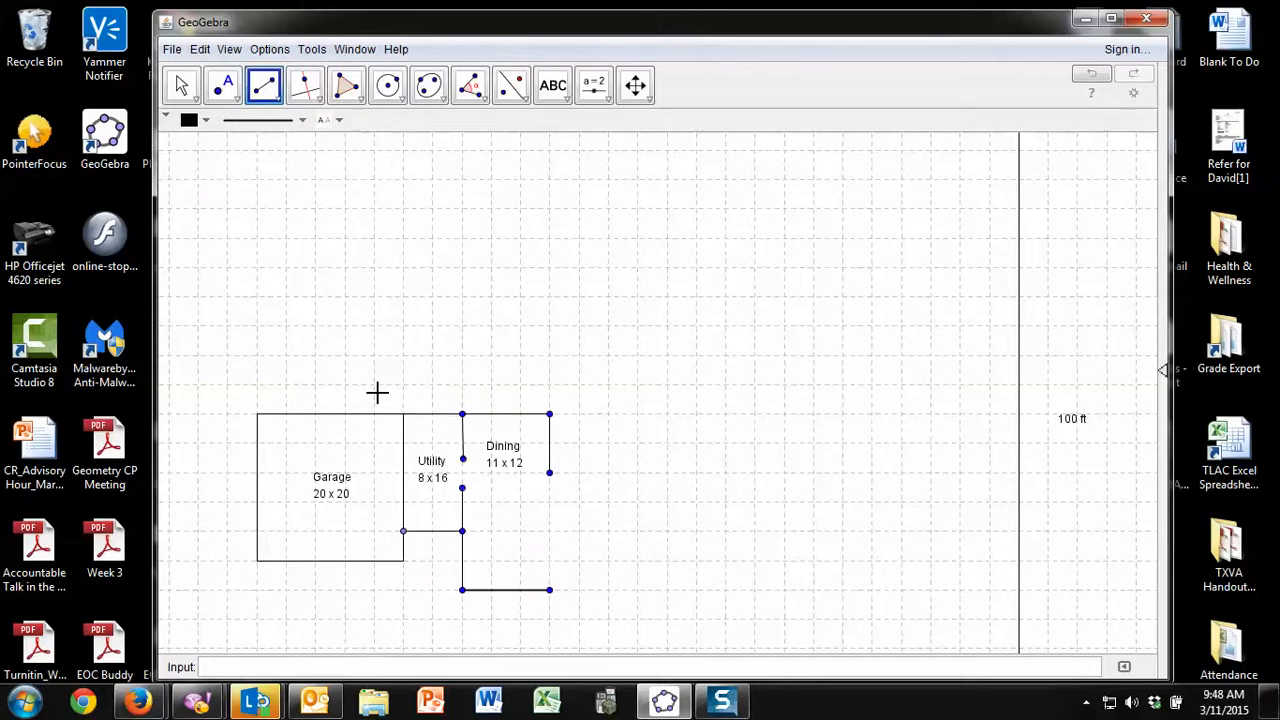
Try to hide the points by selecting the whole utility and dining area at once, and undo the hiding
{"action": "left_click", "coordinate": [181, 85]}
{"action": "left_click_drag", "start_coordinate": [374, 382], "coordinate": [610, 623]}
{"action": "right_click", "coordinate": [511, 544]}
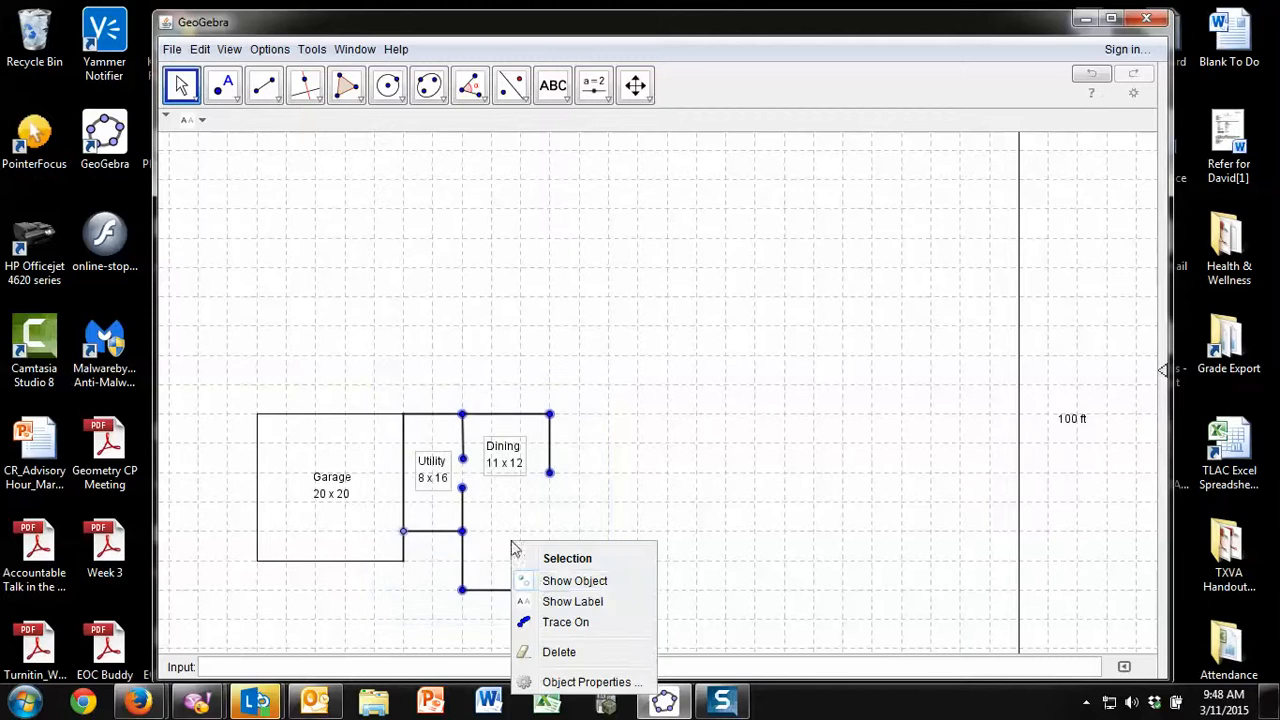
{"action": "left_click", "coordinate": [548, 586]}
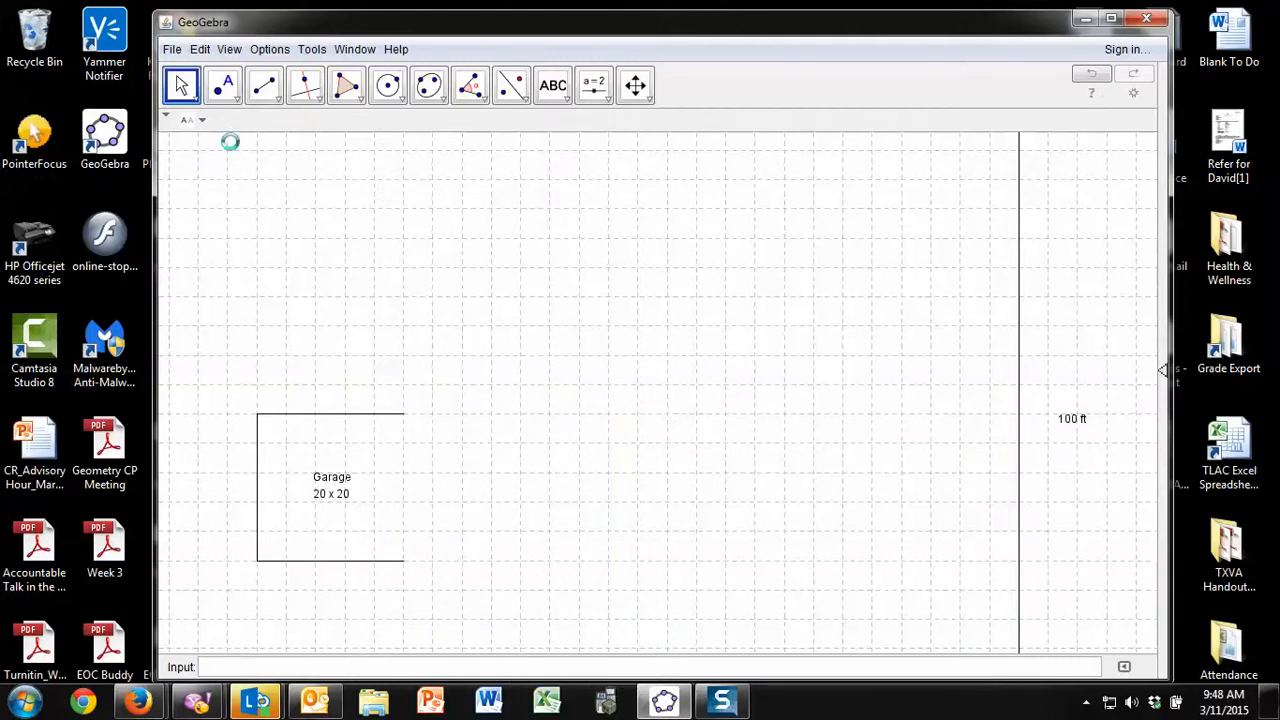
{"action": "key", "text": "ctrl+z"}
{"action": "left_click", "coordinate": [480, 360]}
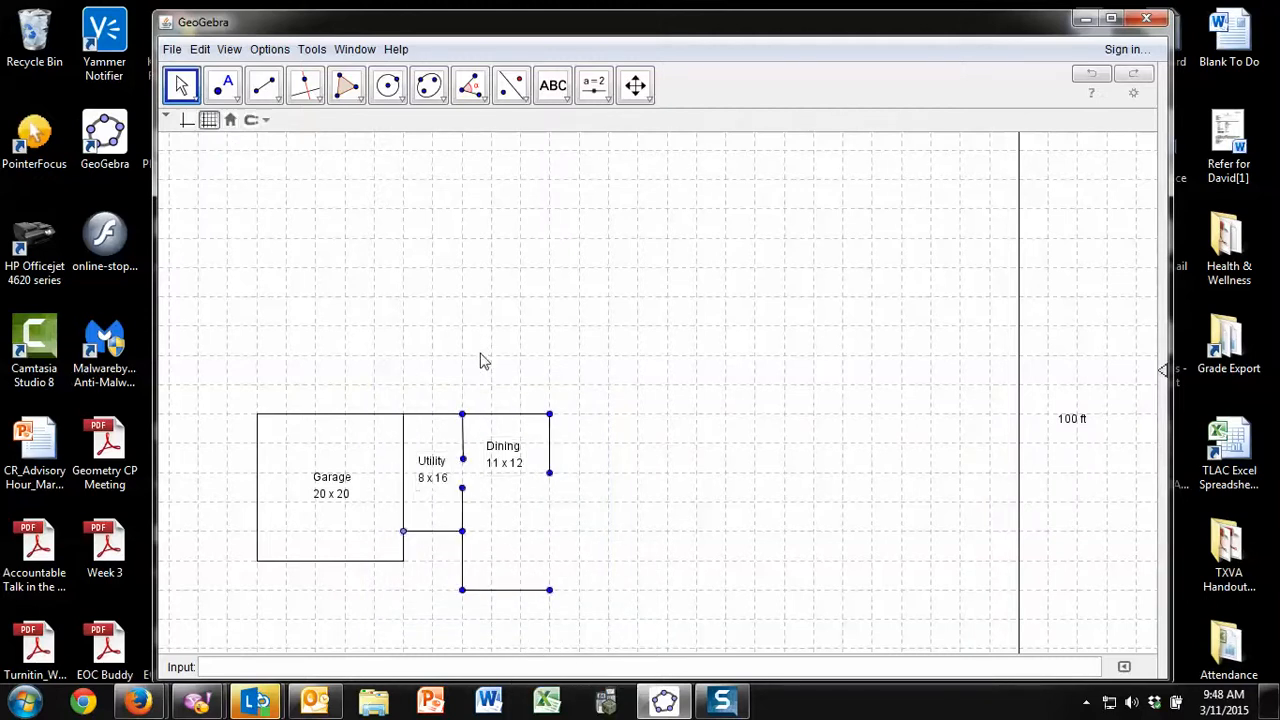
Hide the dining room's two upper corner points and the upper endpoint of the utility room's door gap
{"action": "right_click", "coordinate": [464, 414]}
{"action": "left_click", "coordinate": [495, 453]}
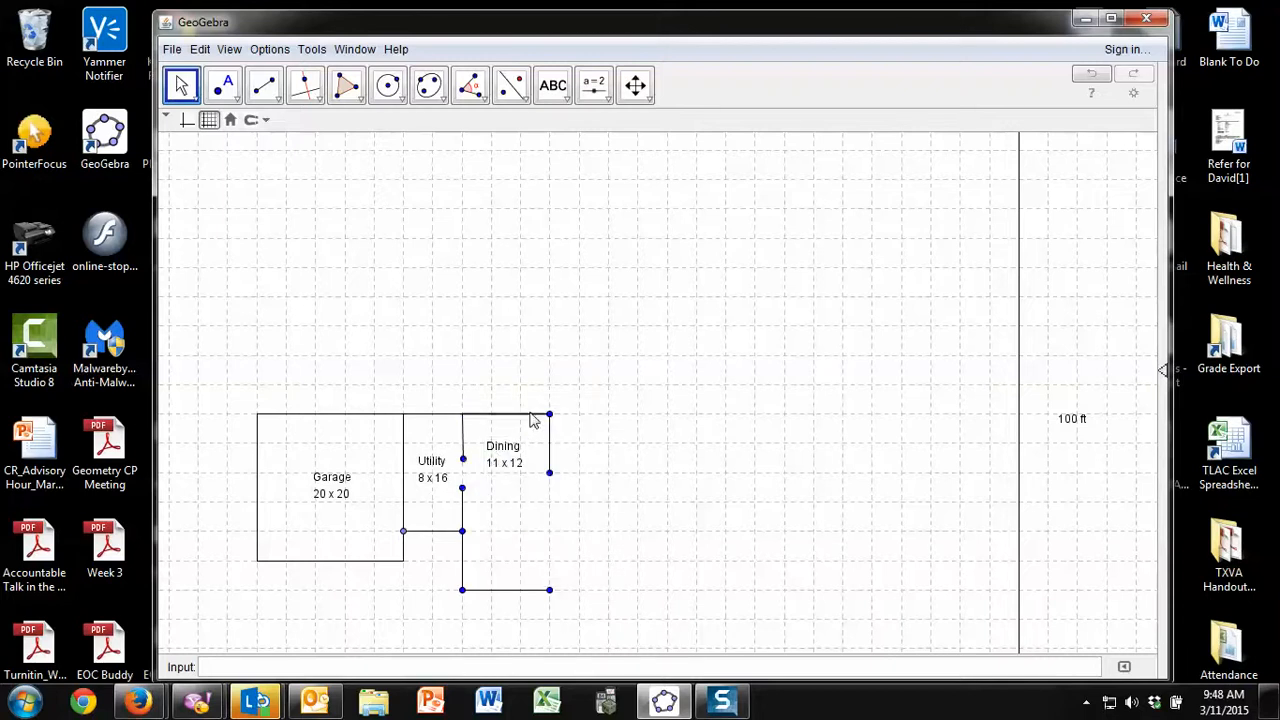
{"action": "right_click", "coordinate": [549, 414]}
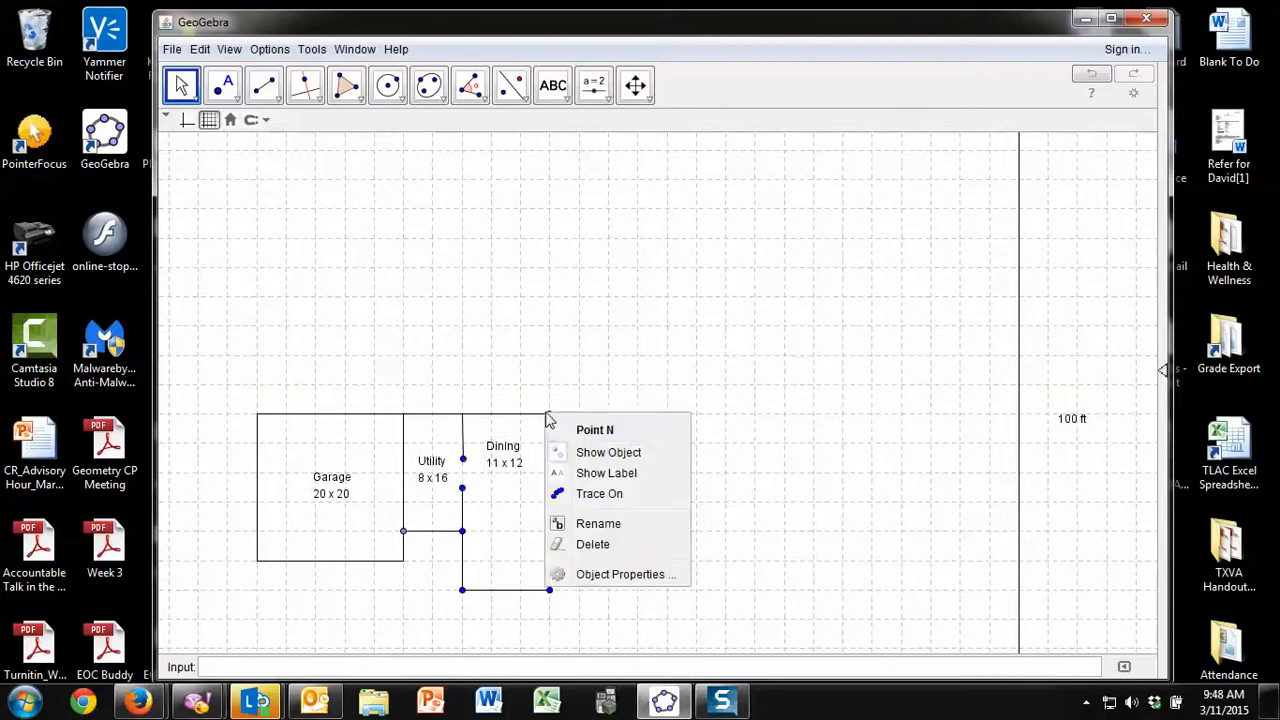
{"action": "left_click", "coordinate": [590, 452]}
{"action": "right_click", "coordinate": [462, 460]}
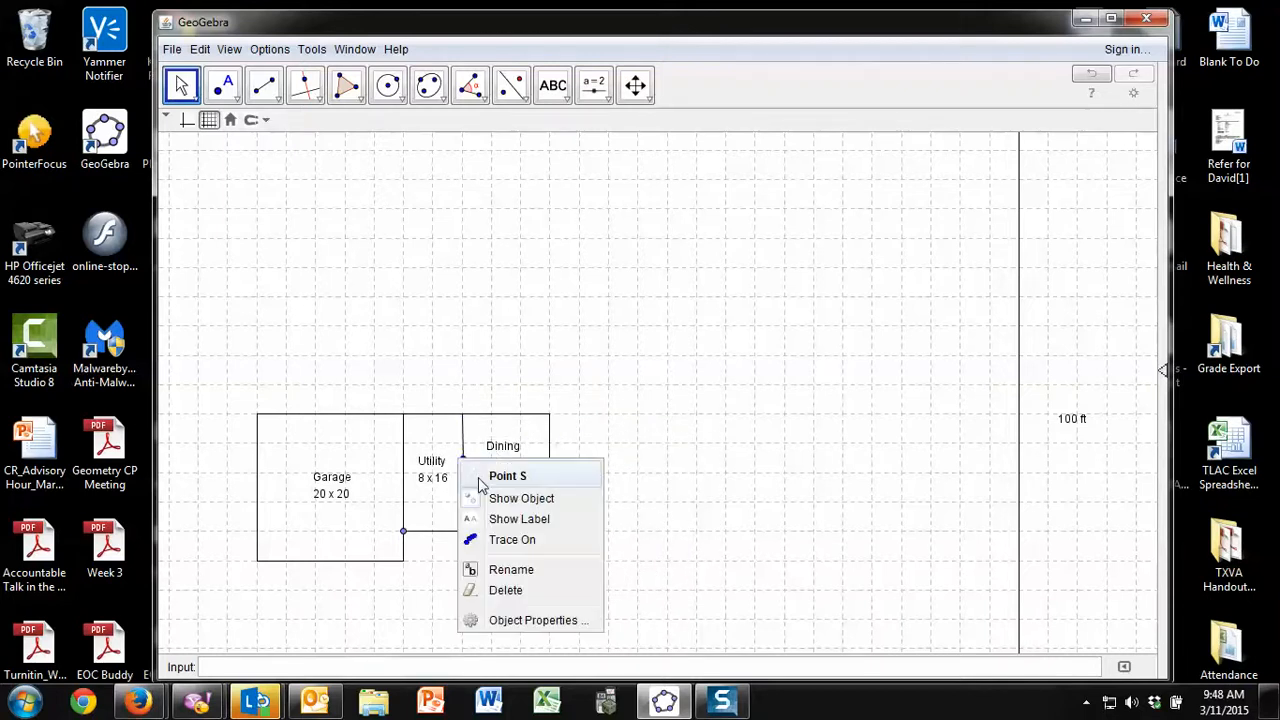
{"action": "left_click", "coordinate": [490, 494]}
Hide the utility room's lower corner points, the lower door-gap endpoint and both endpoints of the bottom wall below the dining area
{"action": "right_click", "coordinate": [406, 533]}
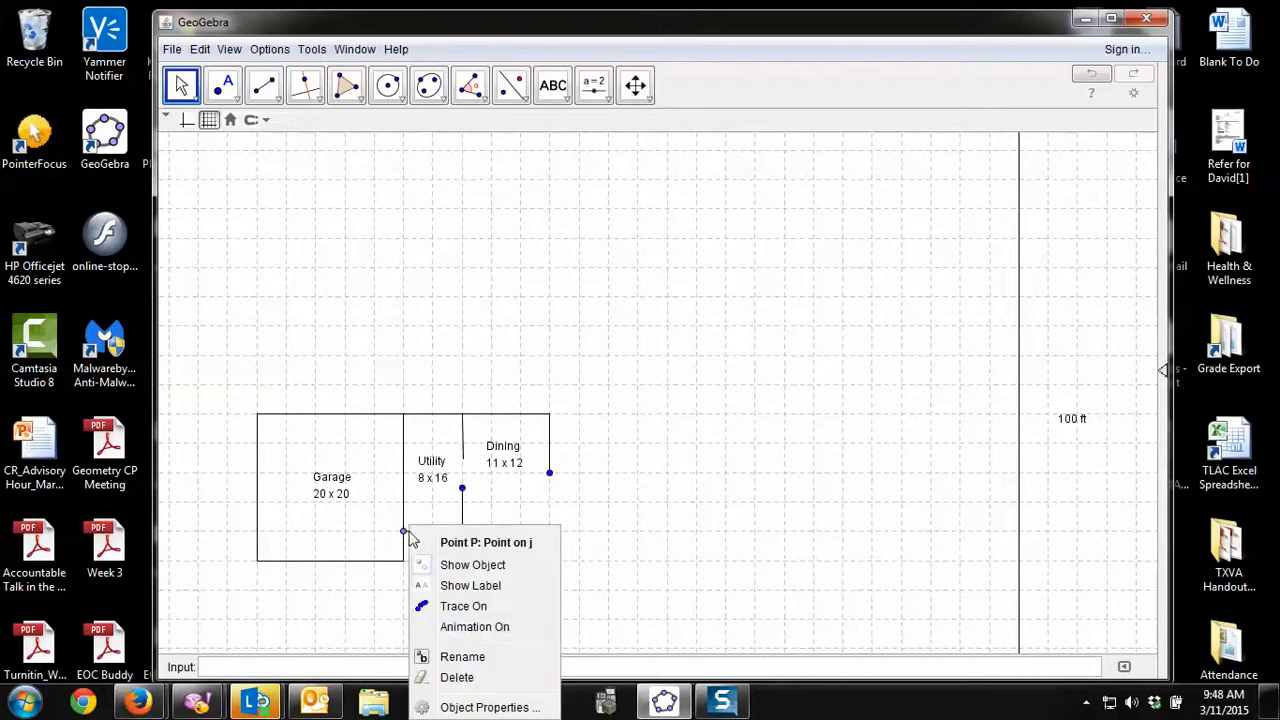
{"action": "left_click", "coordinate": [449, 565]}
{"action": "right_click", "coordinate": [462, 488]}
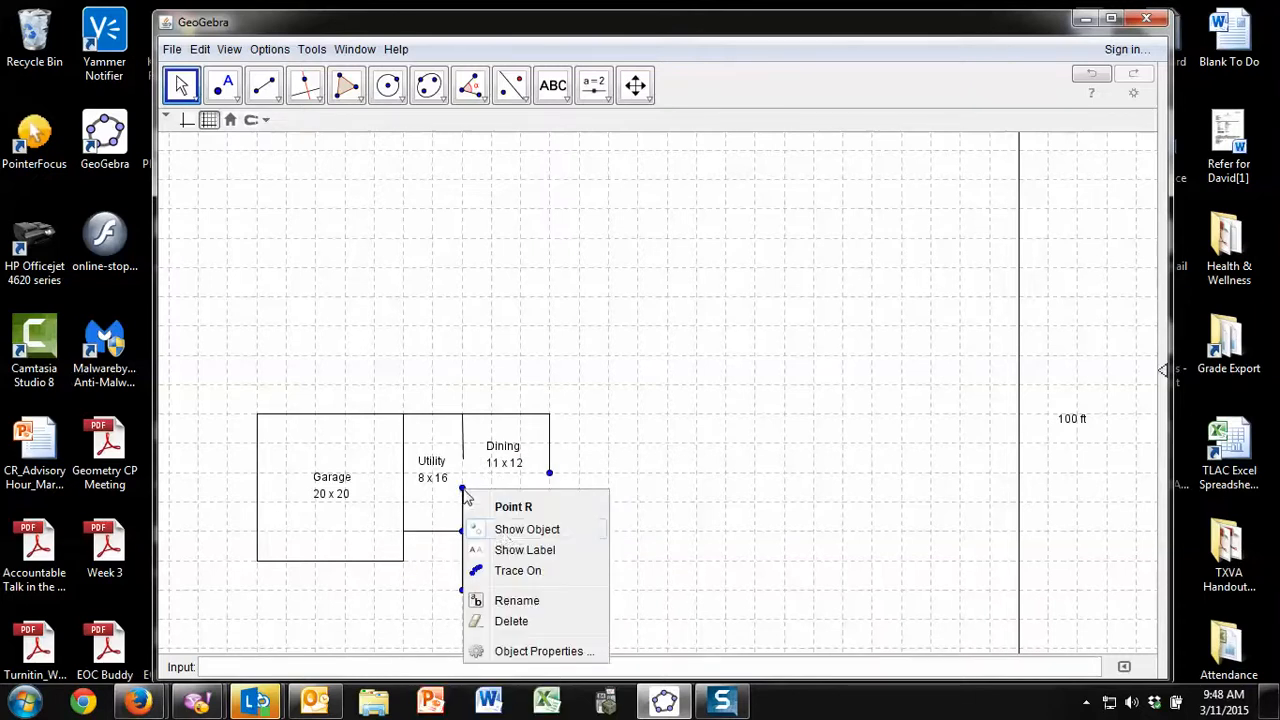
{"action": "left_click", "coordinate": [495, 527]}
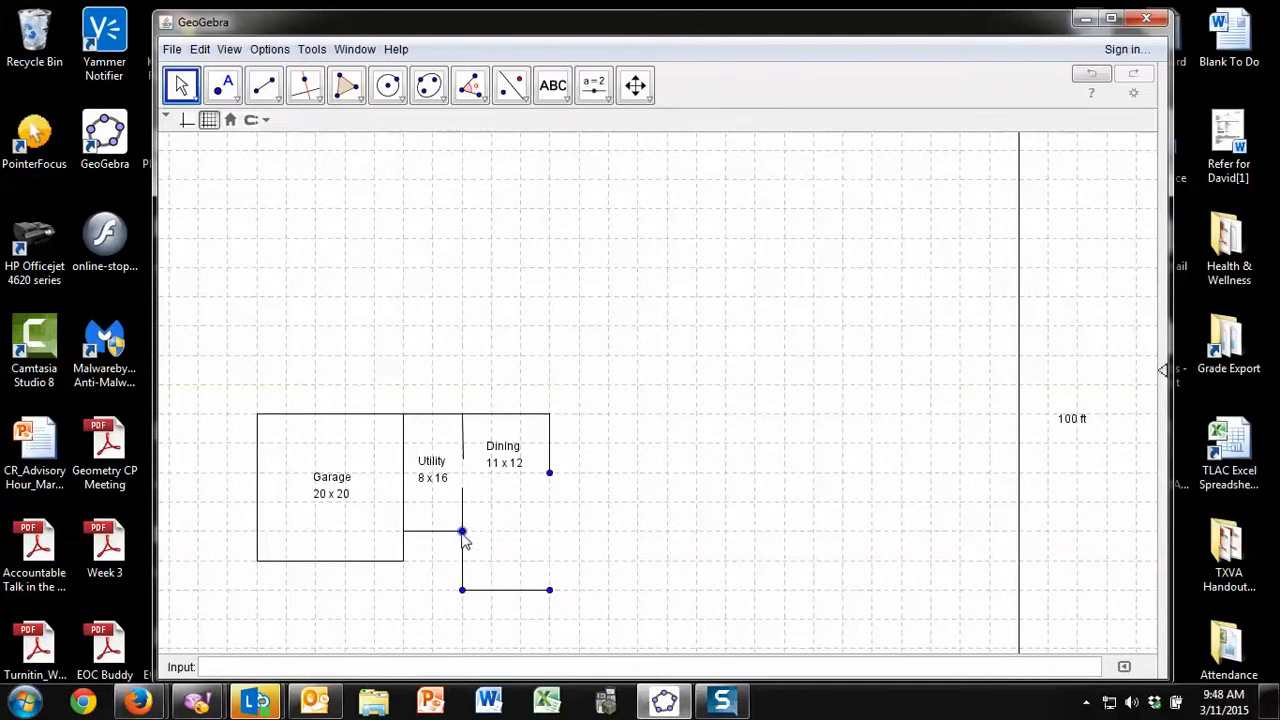
{"action": "right_click", "coordinate": [462, 531]}
{"action": "right_click", "coordinate": [463, 597]}
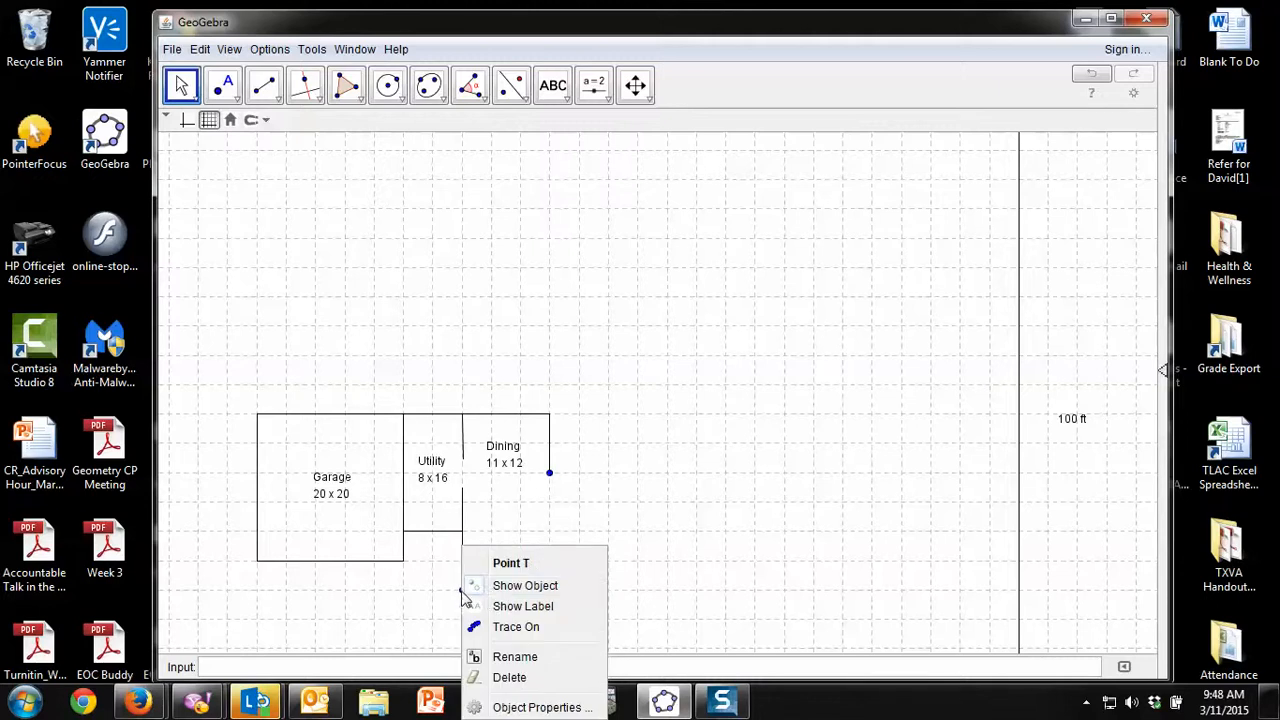
{"action": "left_click", "coordinate": [508, 584]}
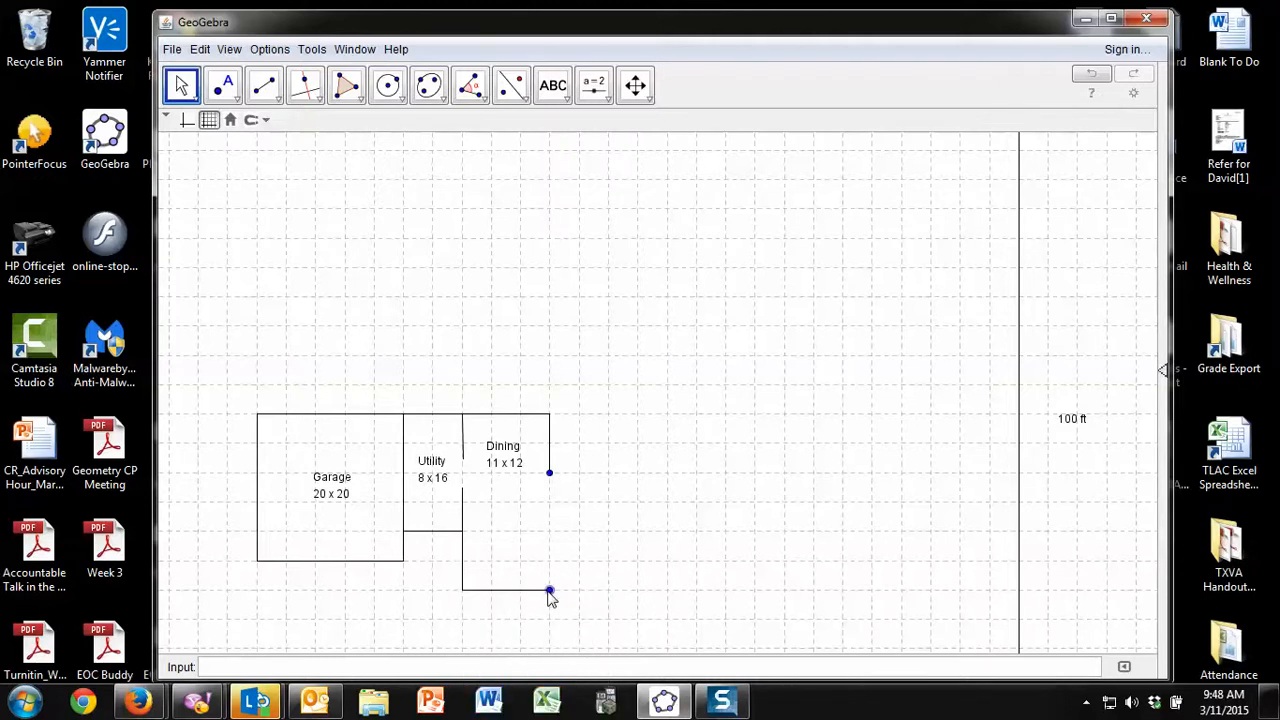
{"action": "right_click", "coordinate": [549, 589]}
{"action": "left_click", "coordinate": [597, 585]}
Add a two-line text label "Kitchen" / "11 x 12" below the dining label and hide the lower endpoint of the dining room's right wall
{"action": "left_click", "coordinate": [556, 88]}
{"action": "left_click", "coordinate": [556, 88]}
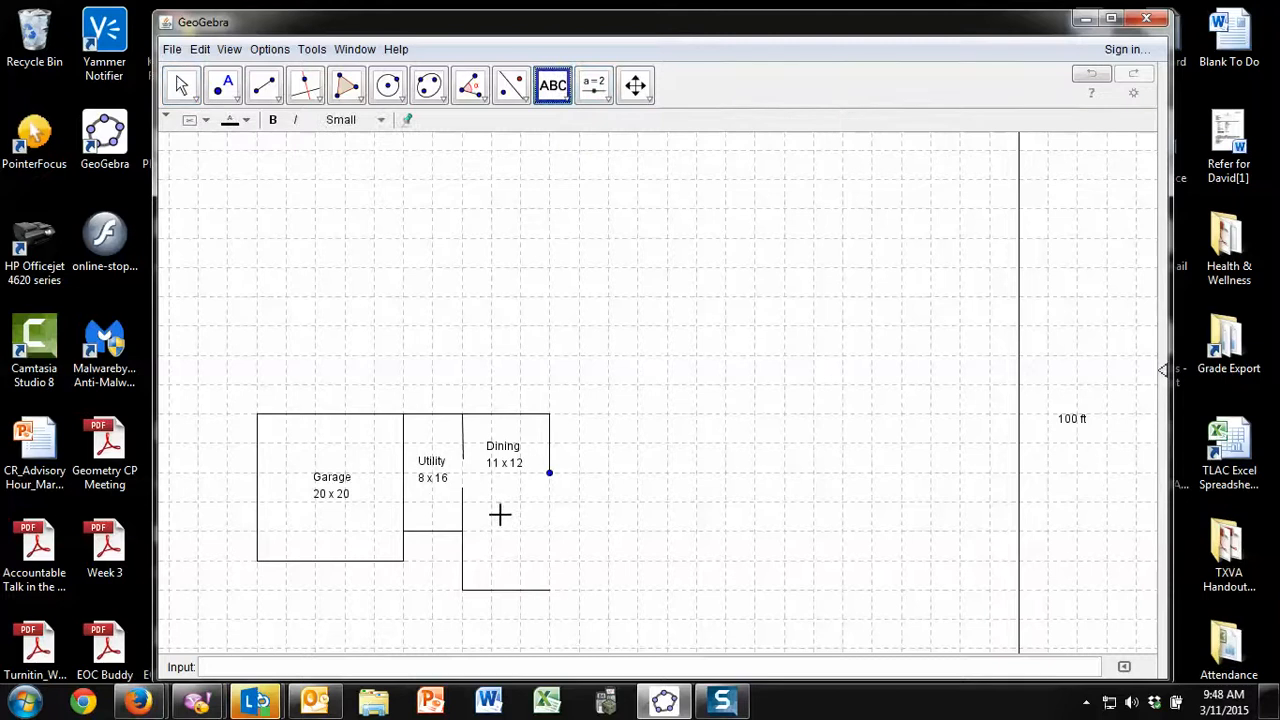
{"action": "left_click", "coordinate": [478, 531]}
{"action": "type", "text": "Kitchen"}
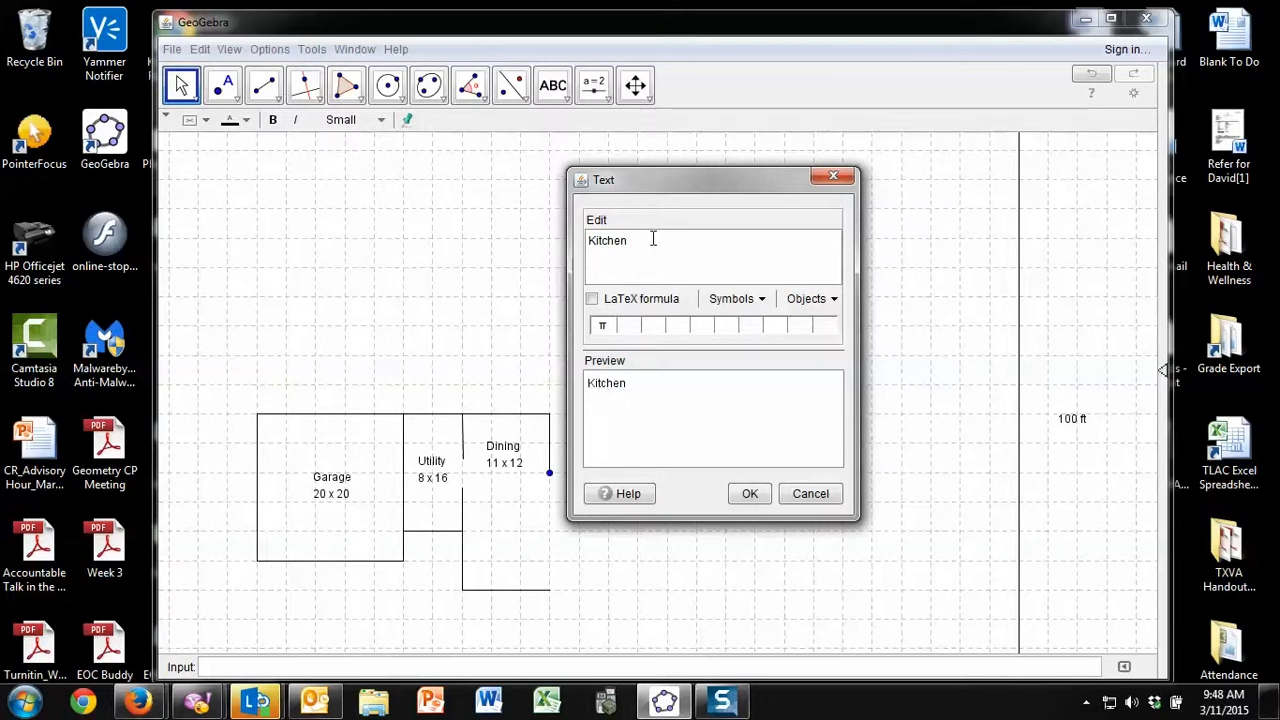
{"action": "type", "text": "11 x"}
{"action": "type", "text": "12"}
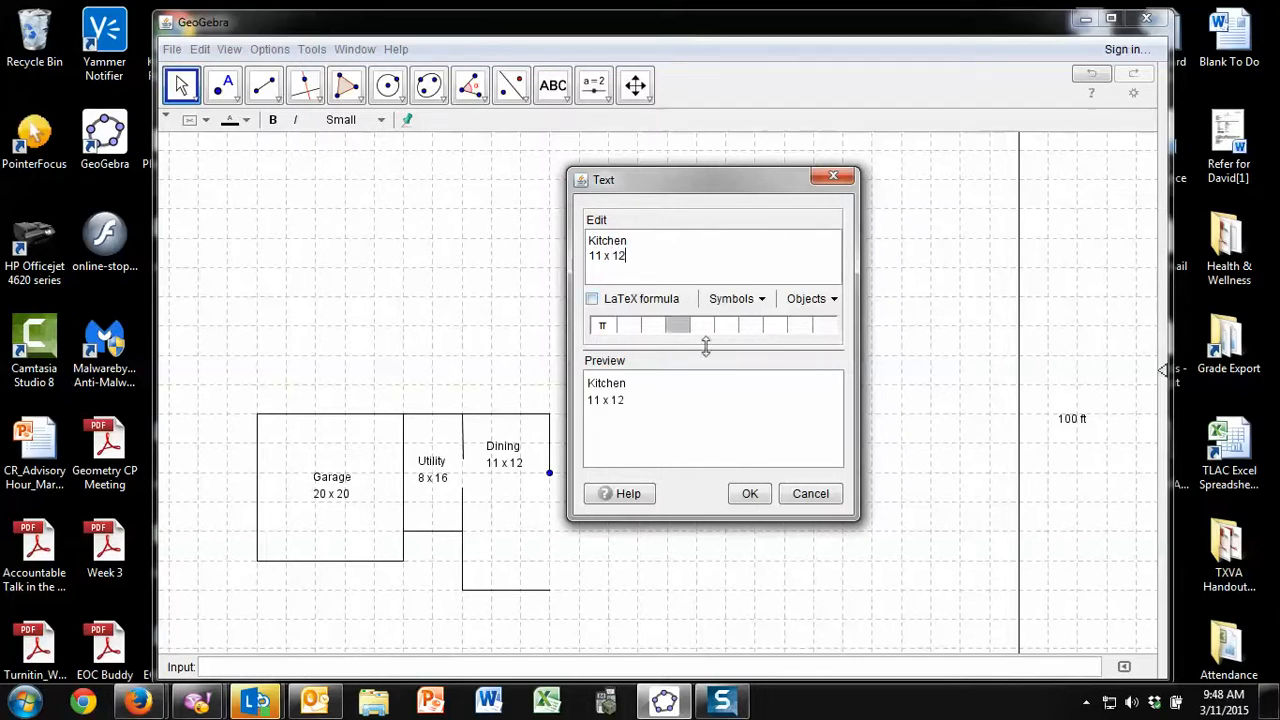
{"action": "left_click", "coordinate": [750, 493]}
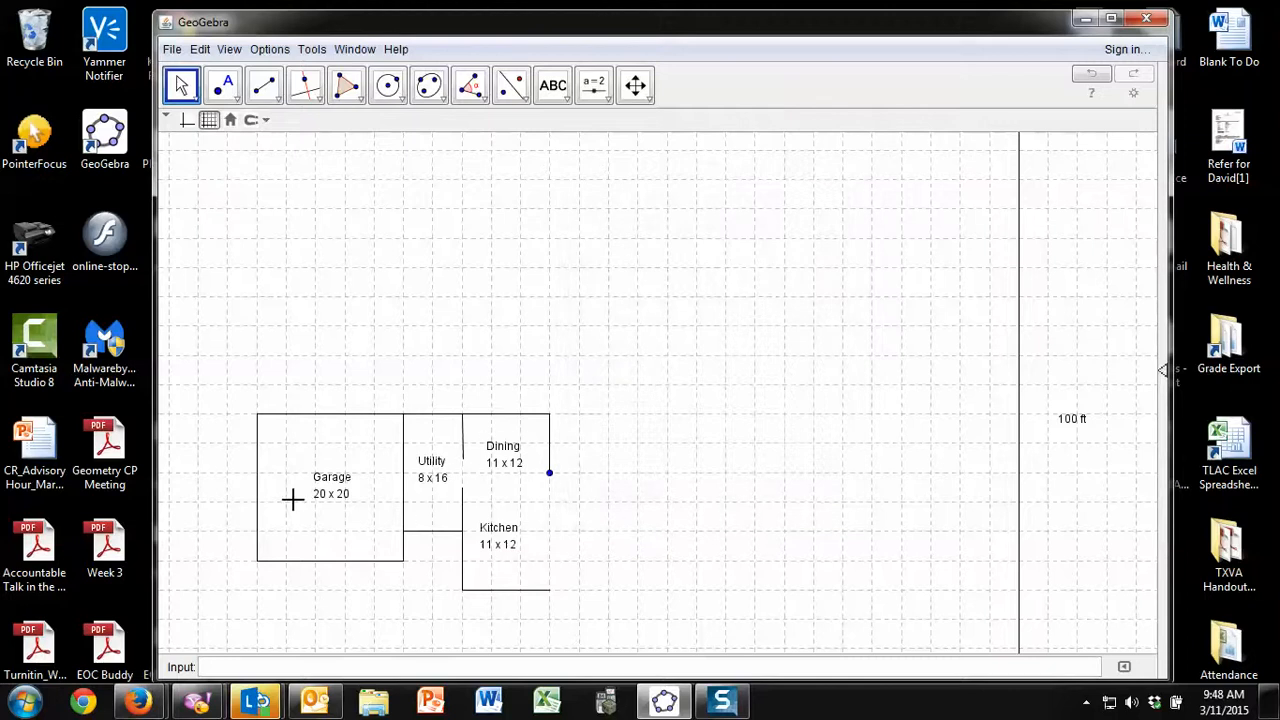
{"action": "right_click", "coordinate": [550, 475]}
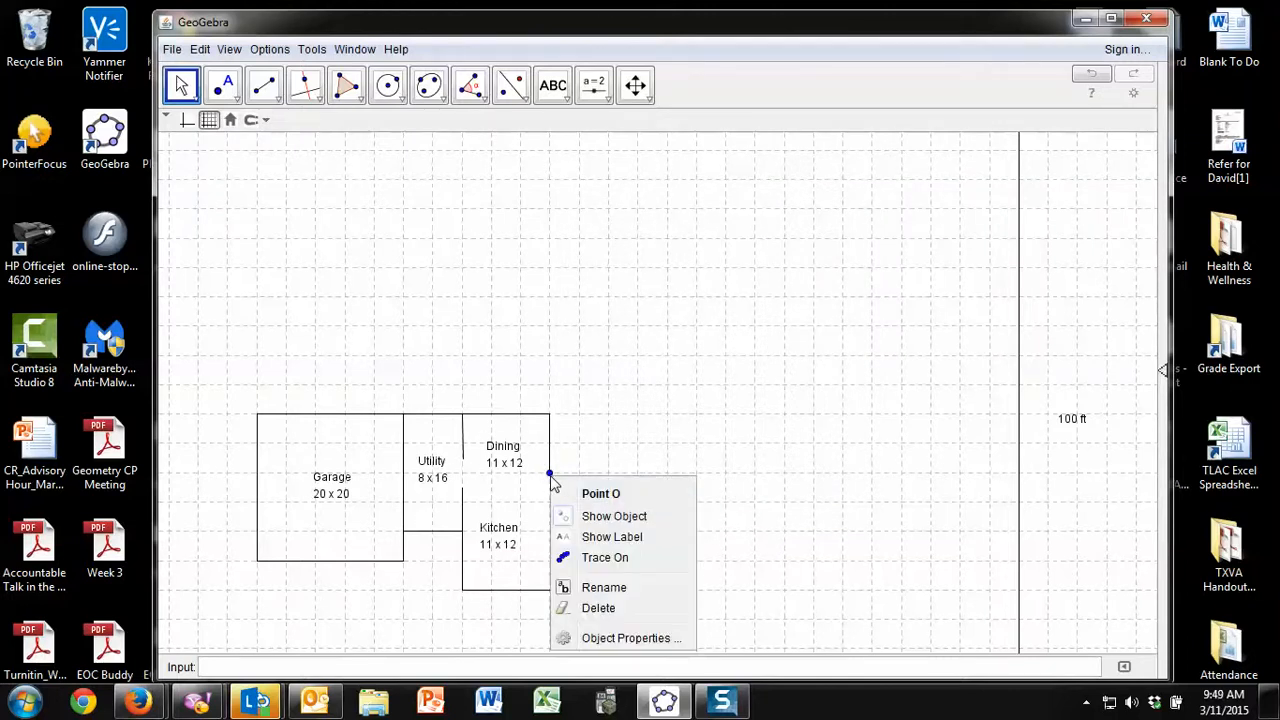
{"action": "left_click", "coordinate": [618, 516]}
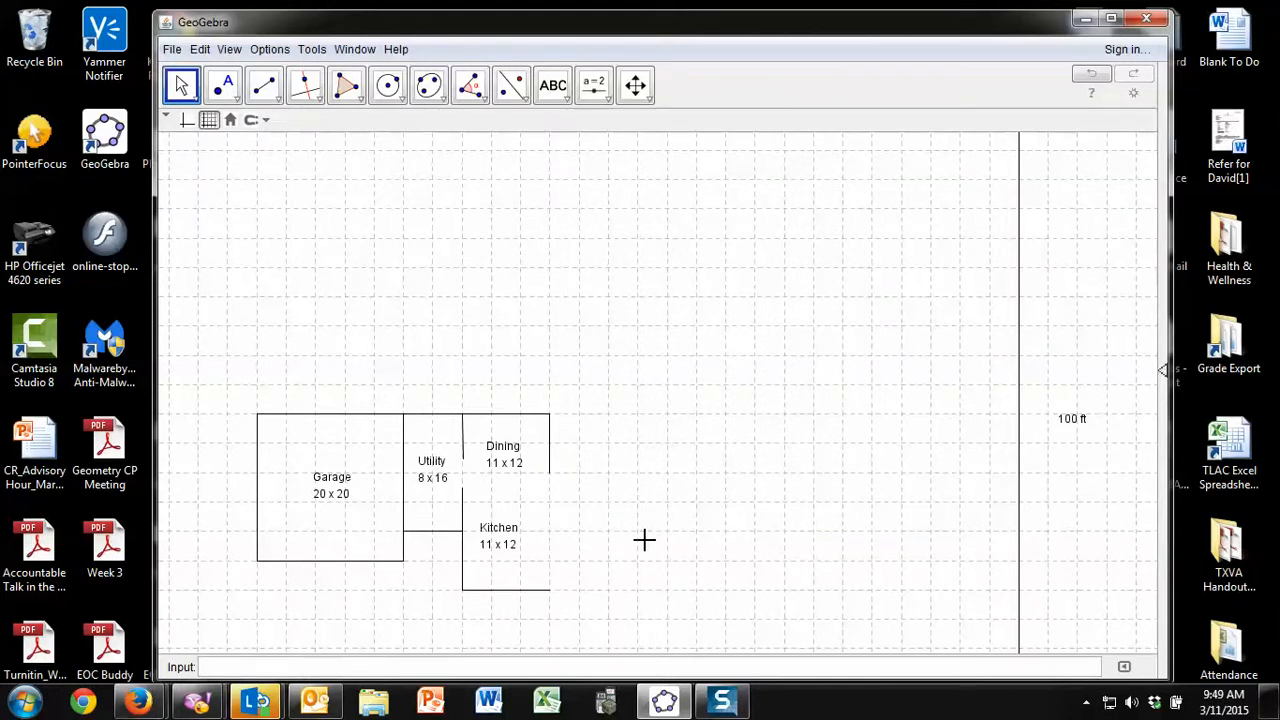